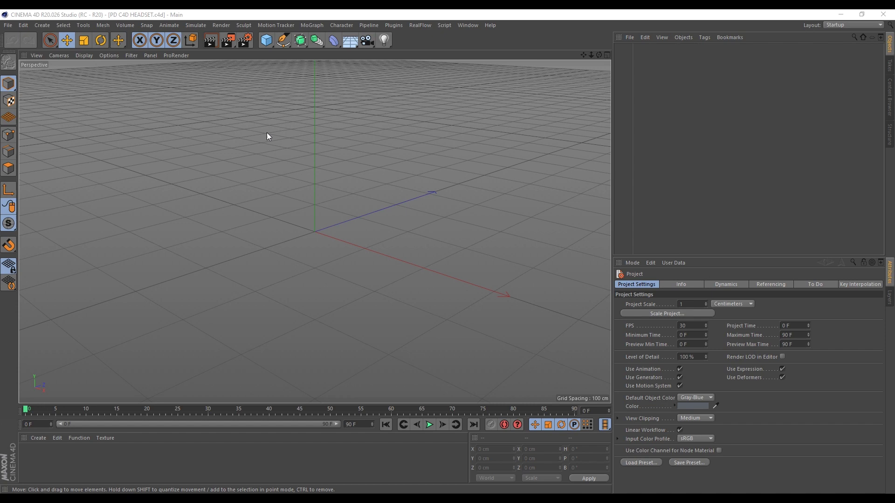
Step: Arrange the viewport as two side-by-side views and set the second view to the Front camera
{"action": "left_click", "coordinate": [151, 56]}
{"action": "mouse_move", "coordinate": [203, 70]}
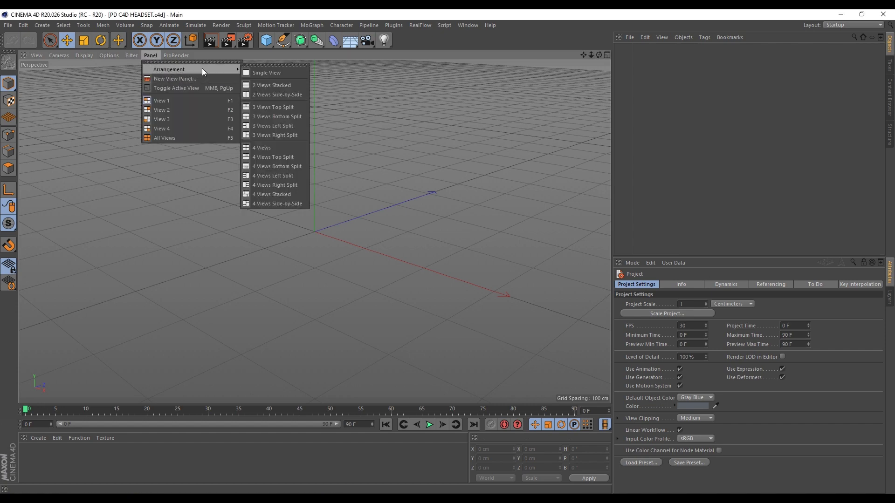
{"action": "left_click", "coordinate": [278, 93]}
{"action": "left_click", "coordinate": [347, 56]}
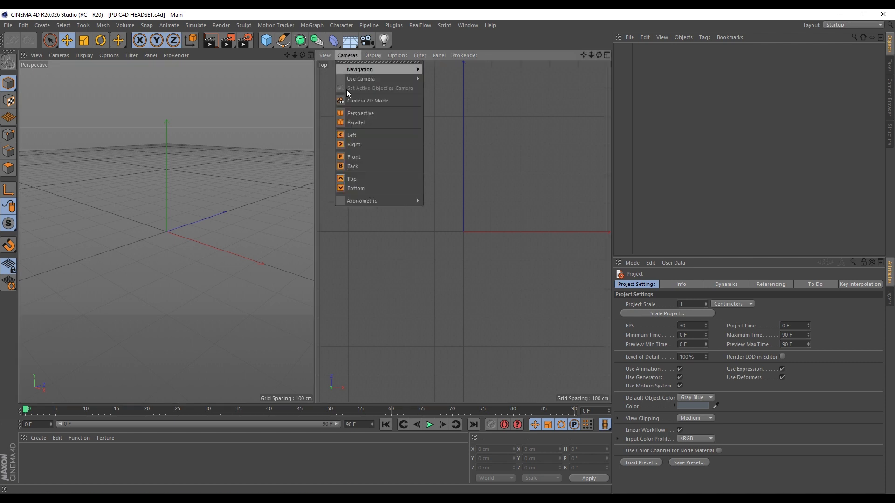
{"action": "left_click", "coordinate": [361, 158]}
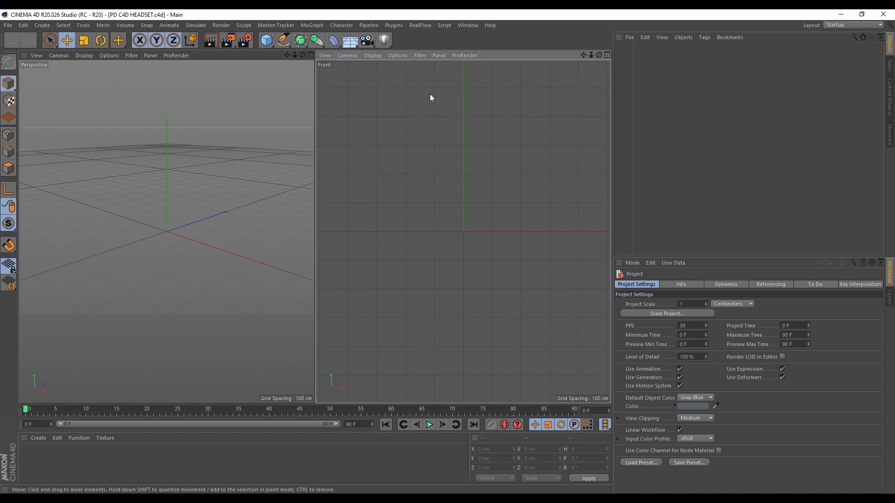
Step: Load HEADSET.png as the background image of the Front view through its viewport configuration
{"action": "left_click", "coordinate": [397, 55]}
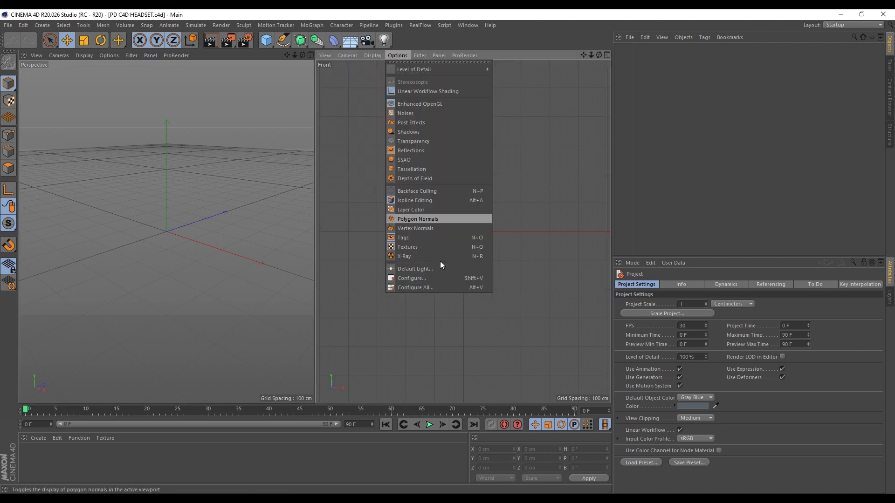
{"action": "left_click", "coordinate": [440, 275]}
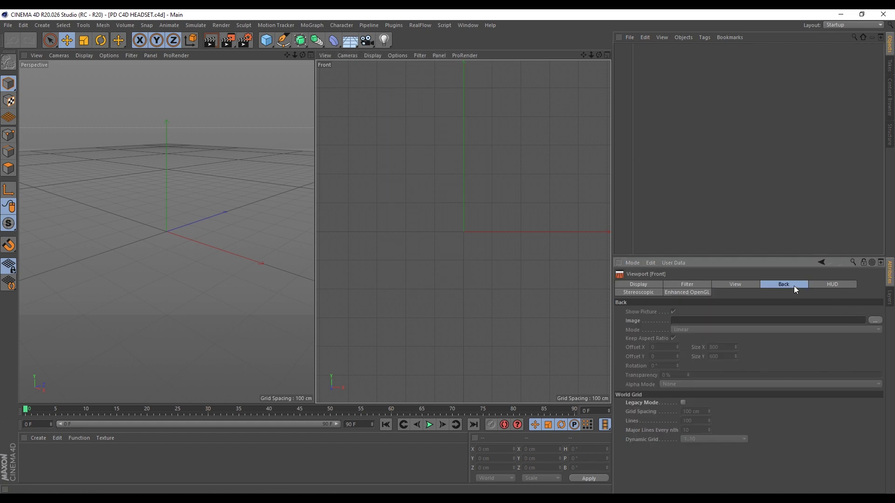
{"action": "left_click", "coordinate": [875, 320]}
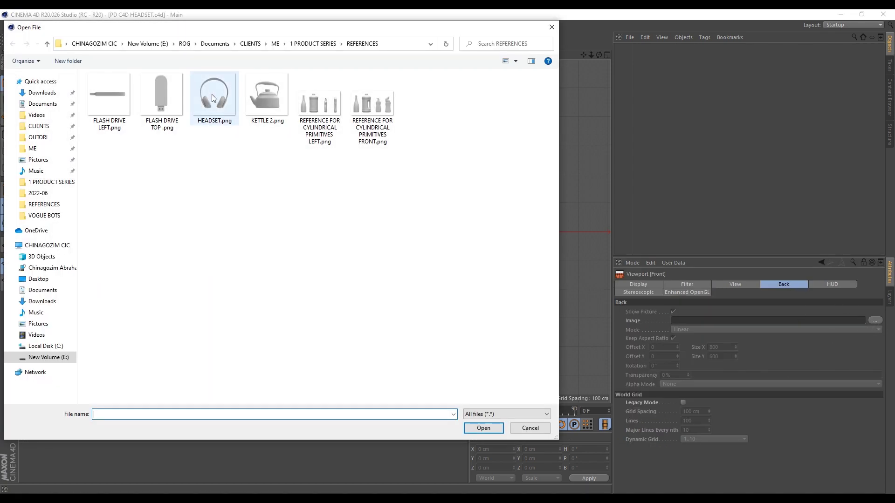
{"action": "double_click", "coordinate": [211, 93]}
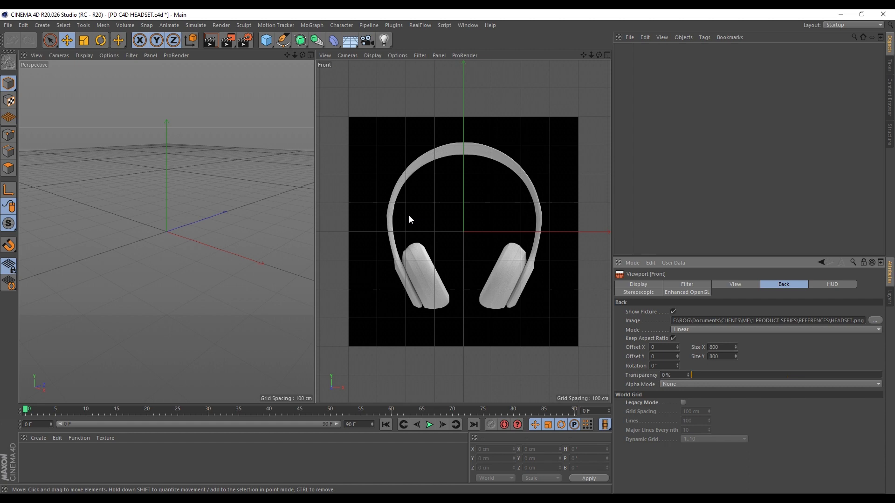
Step: Set the background image's alpha mode to Normal, its Y offset to 269 and its transparency to 78%
{"action": "left_click", "coordinate": [671, 385]}
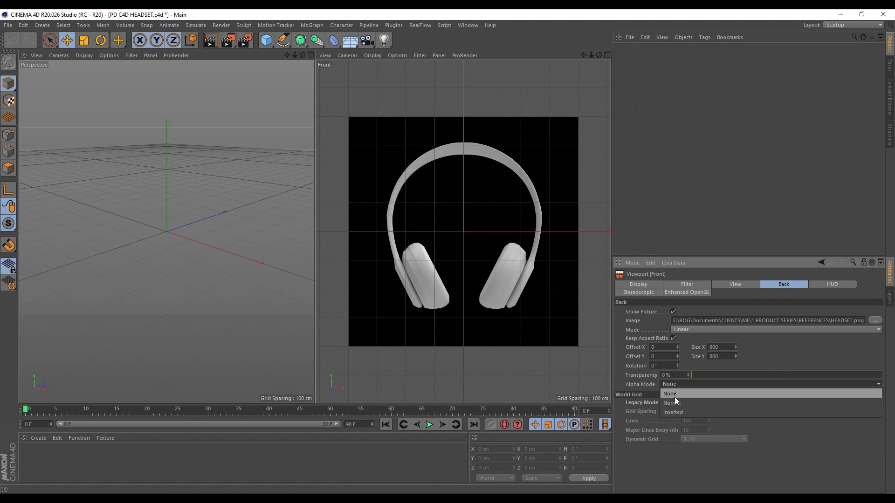
{"action": "left_click", "coordinate": [675, 399]}
{"action": "left_click_drag", "start_coordinate": [676, 357], "coordinate": [676, 314]}
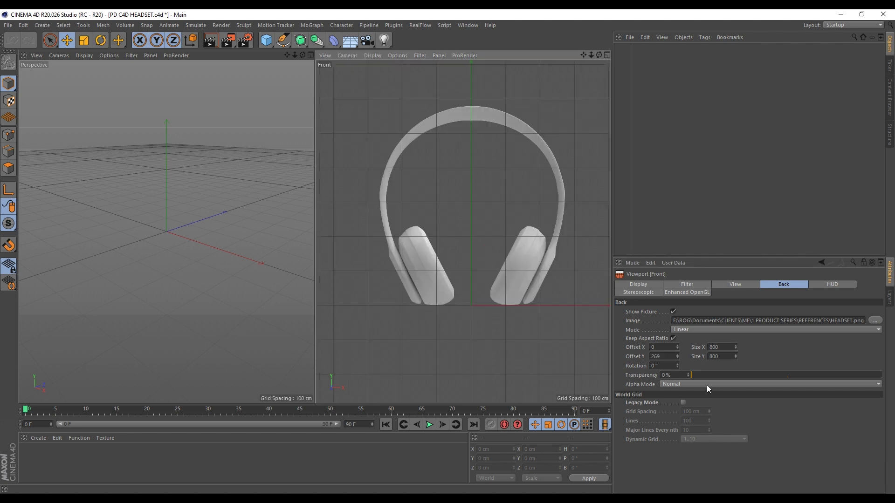
{"action": "left_click", "coordinate": [669, 376]}
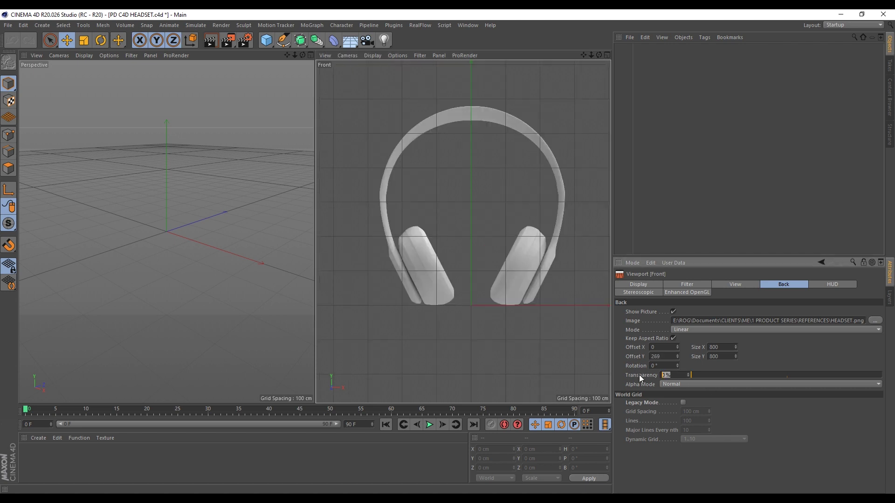
{"action": "type", "text": "78"}
{"action": "key", "text": "Return"}
Step: Add a Disc primitive and move it onto the left ear cup of the headset reference in the Front view
{"action": "scroll", "coordinate": [459, 93], "scroll_direction": "up", "scroll_amount": 2}
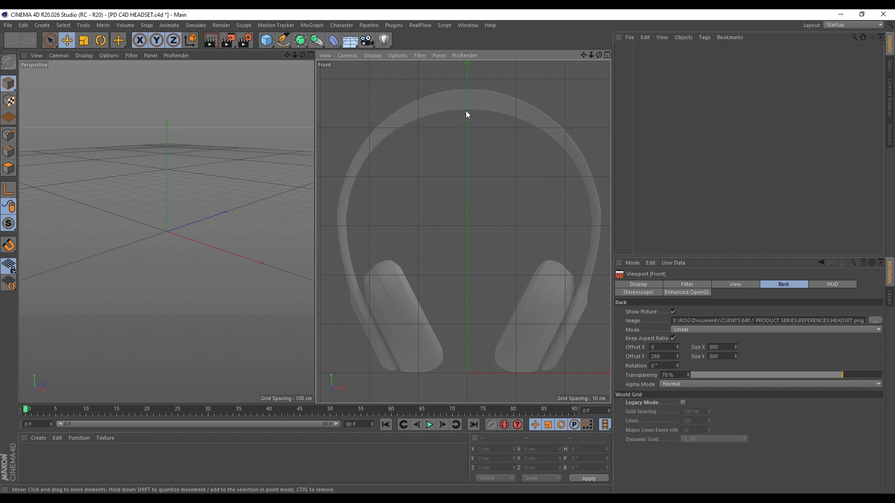
{"action": "scroll", "coordinate": [467, 100], "scroll_direction": "up", "scroll_amount": 5}
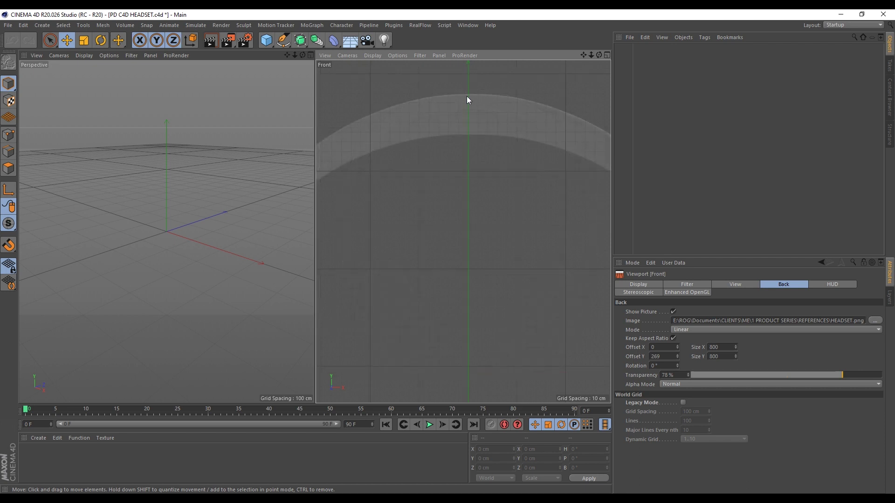
{"action": "scroll", "coordinate": [468, 96], "scroll_direction": "down", "scroll_amount": 5}
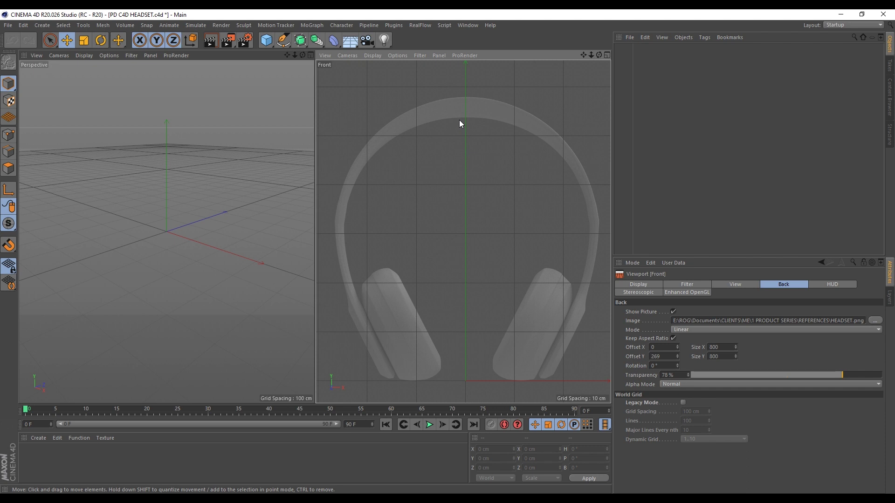
{"action": "scroll", "coordinate": [448, 214], "scroll_direction": "down", "scroll_amount": 2}
{"action": "scroll", "coordinate": [445, 203], "scroll_direction": "up", "scroll_amount": 1}
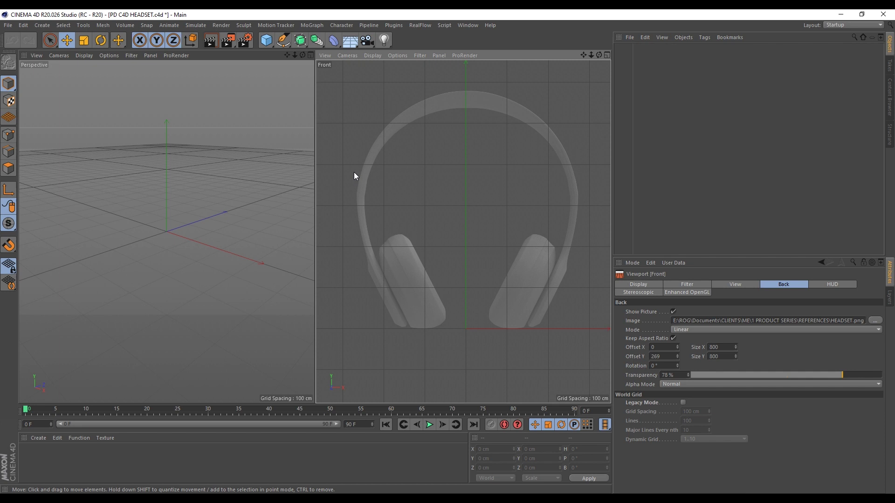
{"action": "left_click", "coordinate": [267, 41]}
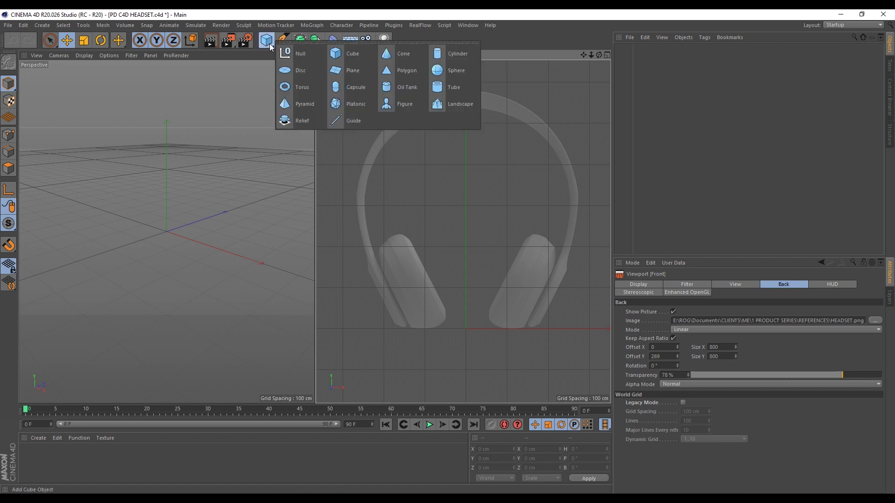
{"action": "left_click", "coordinate": [301, 70]}
{"action": "scroll", "coordinate": [443, 324], "scroll_direction": "up", "scroll_amount": 2}
{"action": "left_click_drag", "start_coordinate": [519, 329], "coordinate": [417, 331]}
{"action": "middle_click_drag", "start_coordinate": [355, 301], "coordinate": [457, 292], "text": "alt"}
{"action": "scroll", "coordinate": [458, 291], "scroll_direction": "up", "scroll_amount": 1}
Step: Tilt the disc to a bank of about 64° and align it beside the left ear cushion at about X -190 cm, Y 96 cm
{"action": "key", "text": "r"}
{"action": "left_click_drag", "start_coordinate": [492, 302], "coordinate": [521, 290]}
{"action": "key", "text": "e"}
{"action": "scroll", "coordinate": [490, 293], "scroll_direction": "up", "scroll_amount": 2}
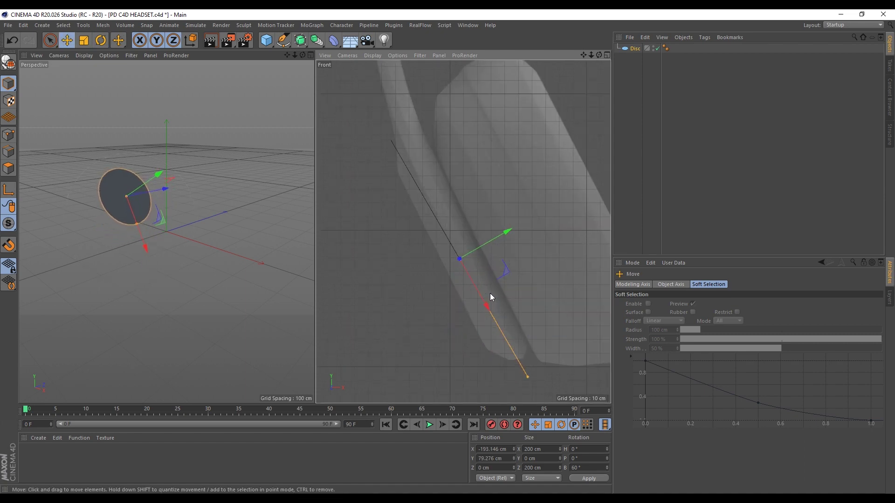
{"action": "key", "text": "r"}
{"action": "mouse_move", "coordinate": [491, 255]}
{"action": "left_mouse_down"}
{"action": "mouse_move", "coordinate": [503, 274]}
{"action": "mouse_move", "coordinate": [499, 253]}
{"action": "mouse_move", "coordinate": [508, 261]}
{"action": "left_mouse_up"}
{"action": "key", "text": "e"}
Step: Maximize the Perspective view around the disc and display its shading with lines
{"action": "left_click_drag", "start_coordinate": [154, 198], "coordinate": [146, 222], "text": "alt"}
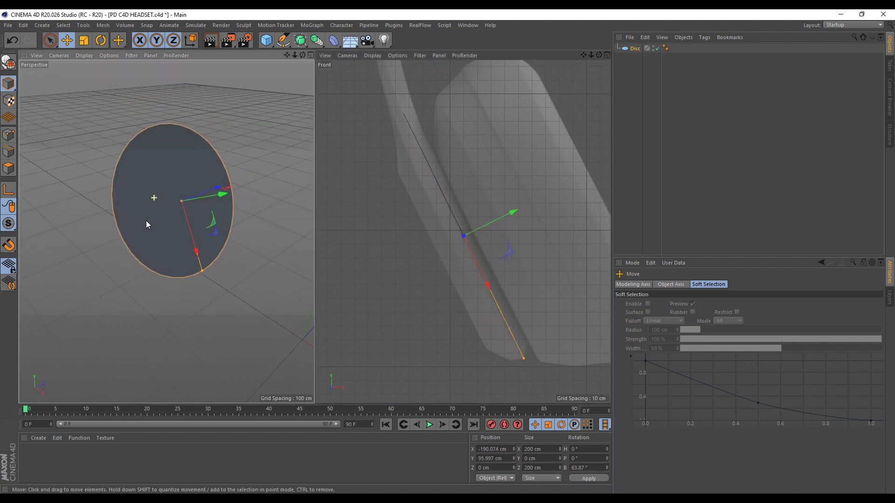
{"action": "scroll", "coordinate": [219, 189], "scroll_direction": "up", "scroll_amount": 2}
{"action": "left_click_drag", "start_coordinate": [184, 187], "coordinate": [142, 180], "text": "alt"}
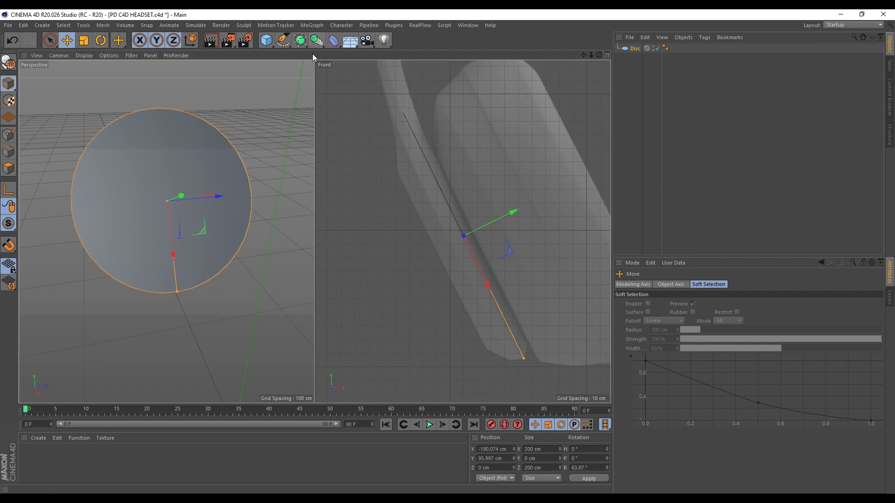
{"action": "left_click", "coordinate": [310, 55]}
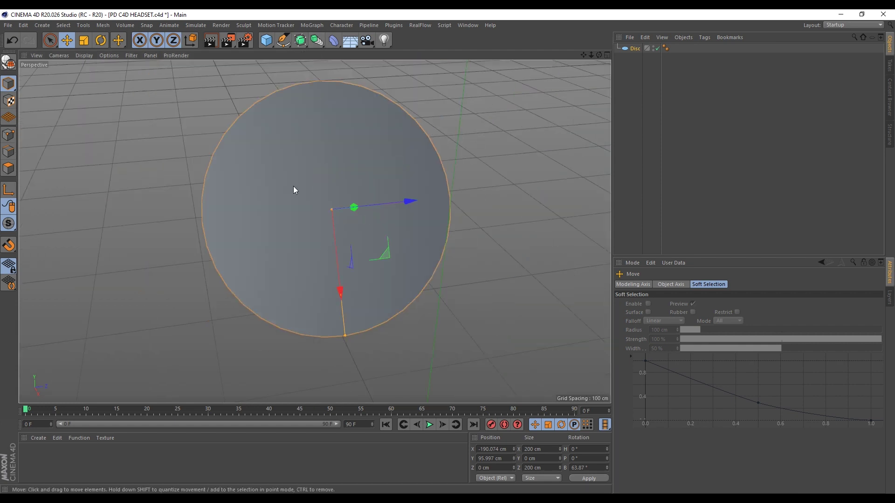
{"action": "left_click", "coordinate": [87, 56]}
{"action": "left_click", "coordinate": [107, 80]}
{"action": "left_click_drag", "start_coordinate": [193, 154], "coordinate": [179, 156], "text": "alt"}
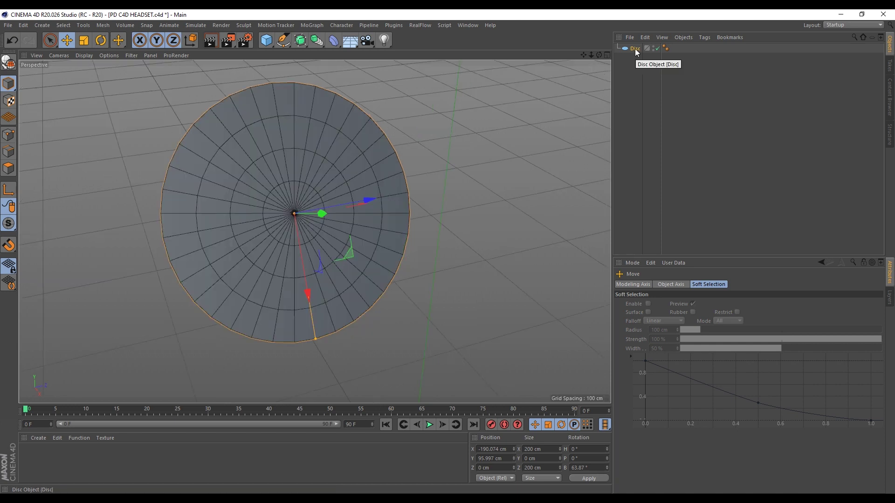
Step: Reduce the disc to 1 disc segment and 10 rotation segments, and make it editable
{"action": "left_click", "coordinate": [636, 49]}
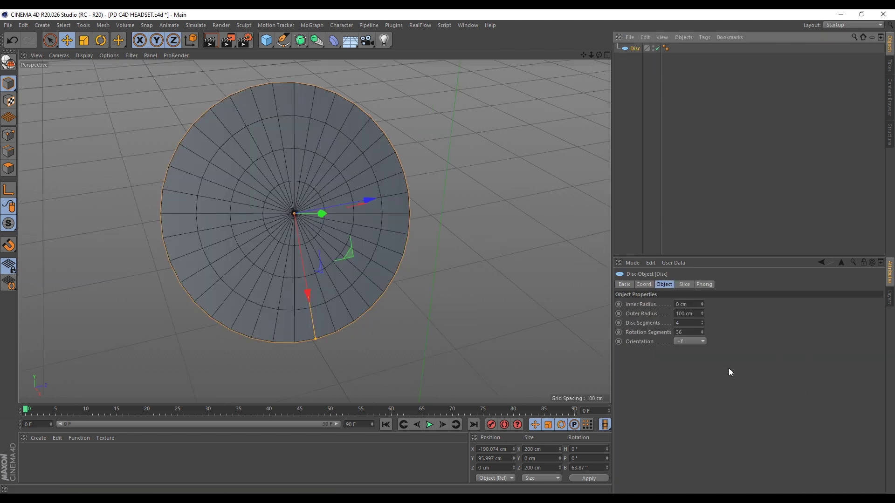
{"action": "left_click", "coordinate": [685, 323]}
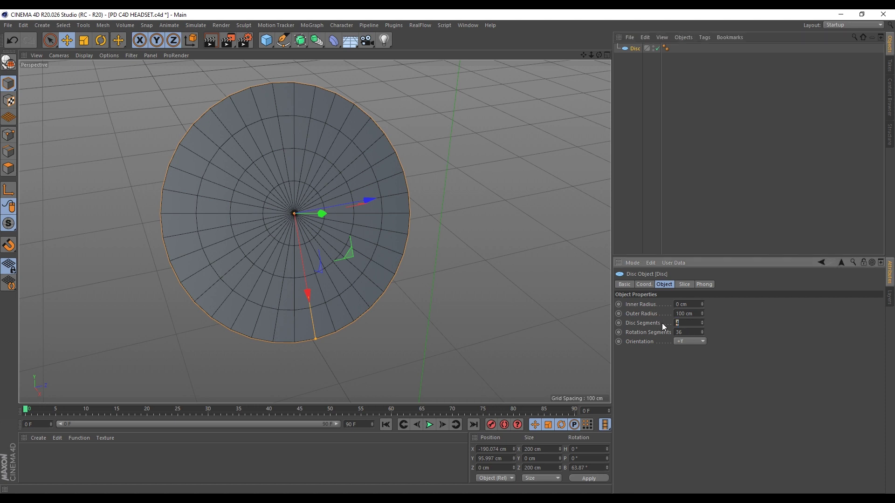
{"action": "type", "text": "1"}
{"action": "key", "text": "Return"}
{"action": "left_click", "coordinate": [683, 333]}
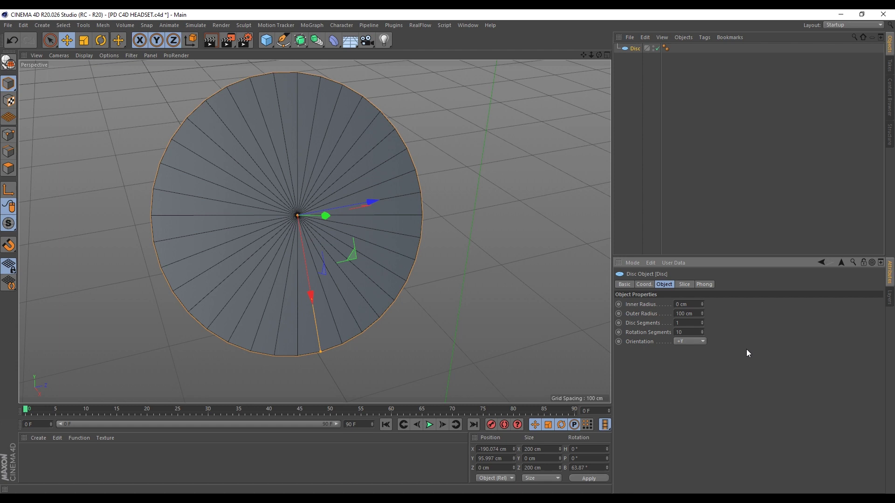
{"action": "key", "text": "Return"}
{"action": "left_click_drag", "start_coordinate": [410, 200], "coordinate": [516, 156], "text": "alt"}
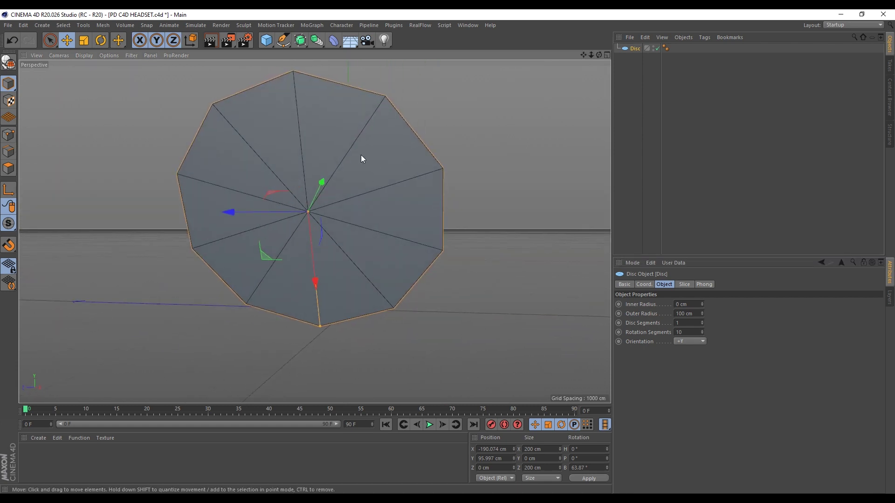
{"action": "left_click_drag", "start_coordinate": [361, 156], "coordinate": [341, 163], "text": "alt"}
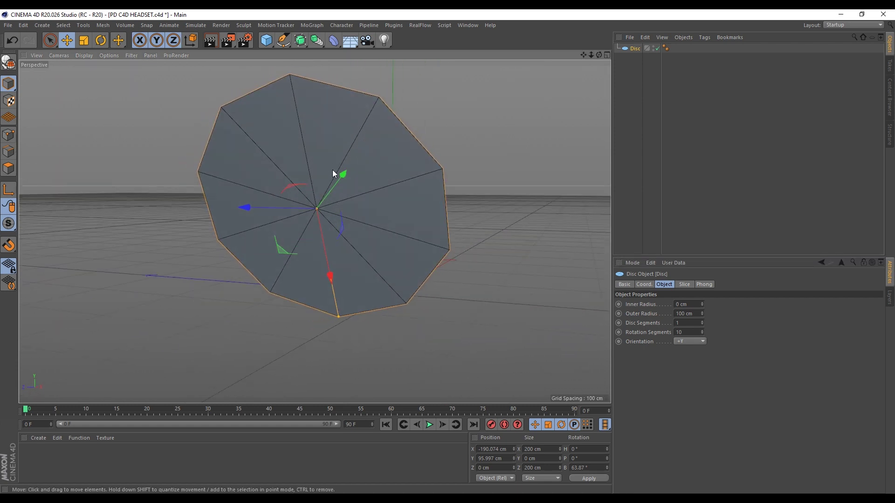
{"action": "key", "text": "c"}
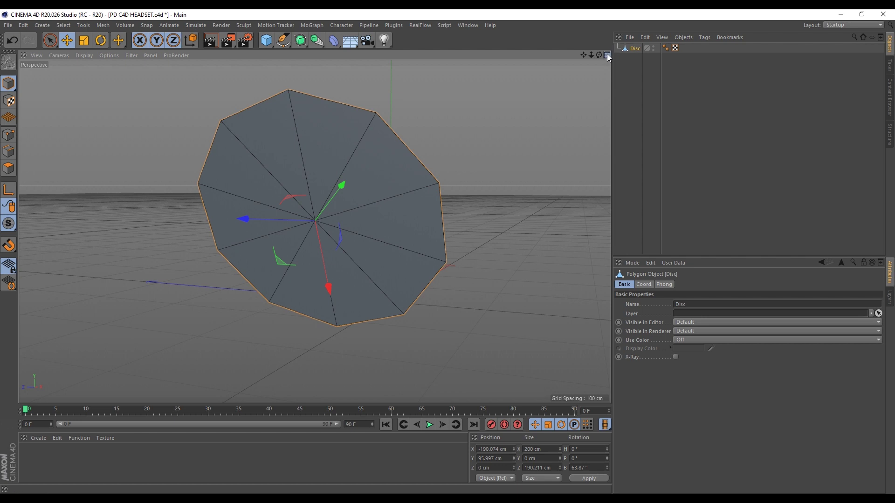
Step: Return to the two-view layout and frame the disc and the left ear cup in both views
{"action": "left_click", "coordinate": [607, 54]}
{"action": "scroll", "coordinate": [443, 235], "scroll_direction": "down", "scroll_amount": 3}
{"action": "scroll", "coordinate": [421, 139], "scroll_direction": "up", "scroll_amount": 2}
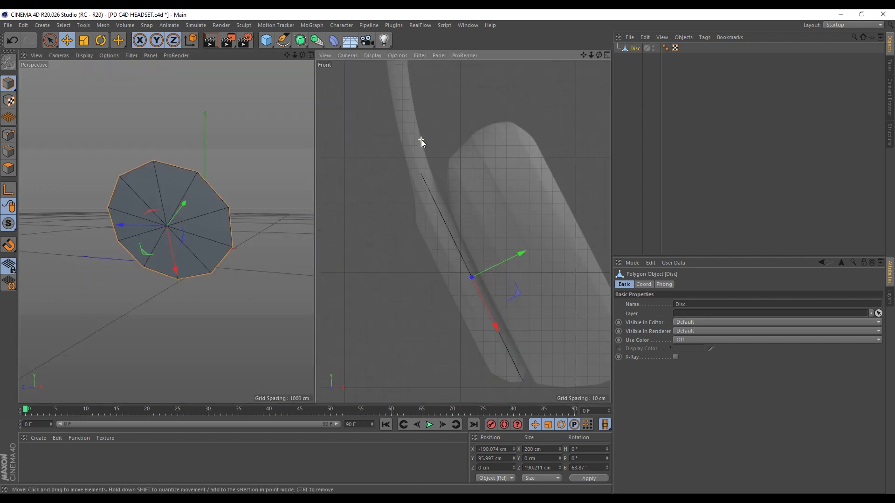
{"action": "scroll", "coordinate": [165, 164], "scroll_direction": "up", "scroll_amount": 2}
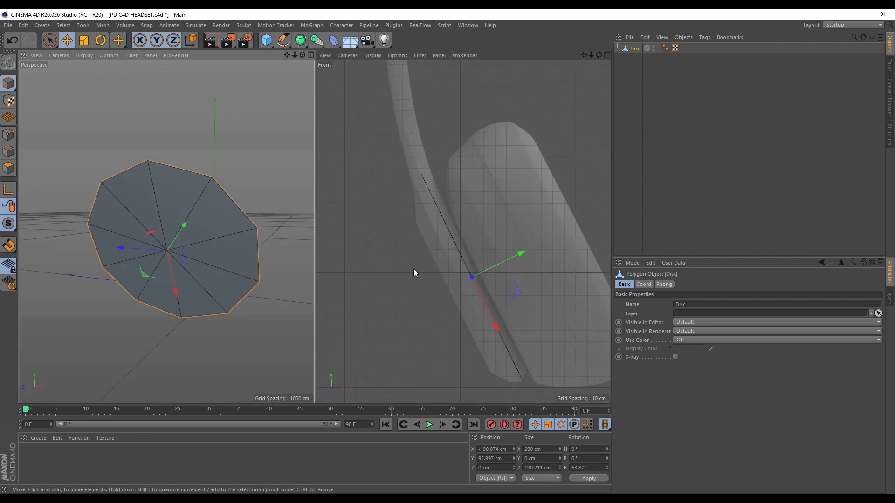
{"action": "scroll", "coordinate": [450, 290], "scroll_direction": "down", "scroll_amount": 2}
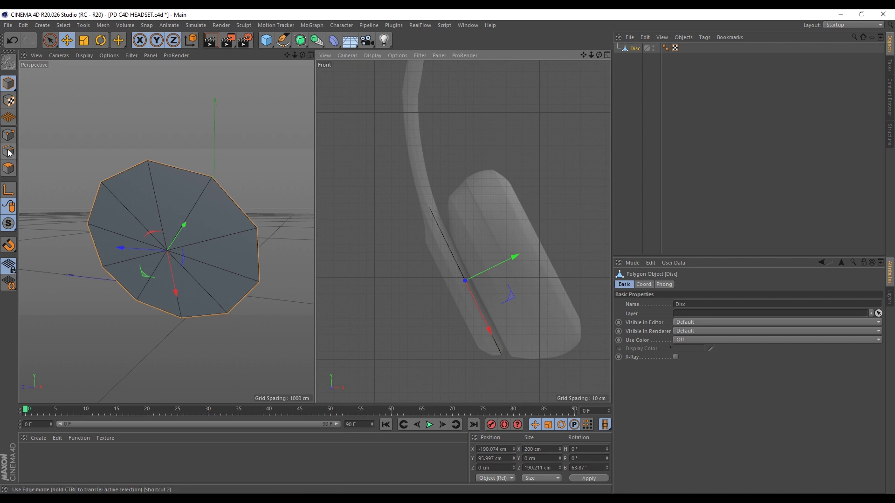
Step: In point mode, scale the two points flanking the disc's top point to about 96 cm apart and raise them
{"action": "left_click", "coordinate": [8, 135]}
{"action": "left_click", "coordinate": [112, 179]}
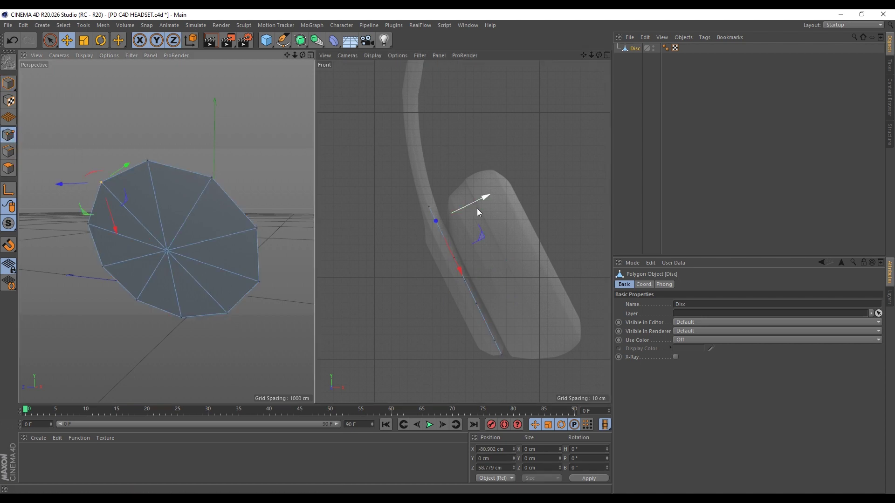
{"action": "scroll", "coordinate": [477, 208], "scroll_direction": "down", "scroll_amount": 3}
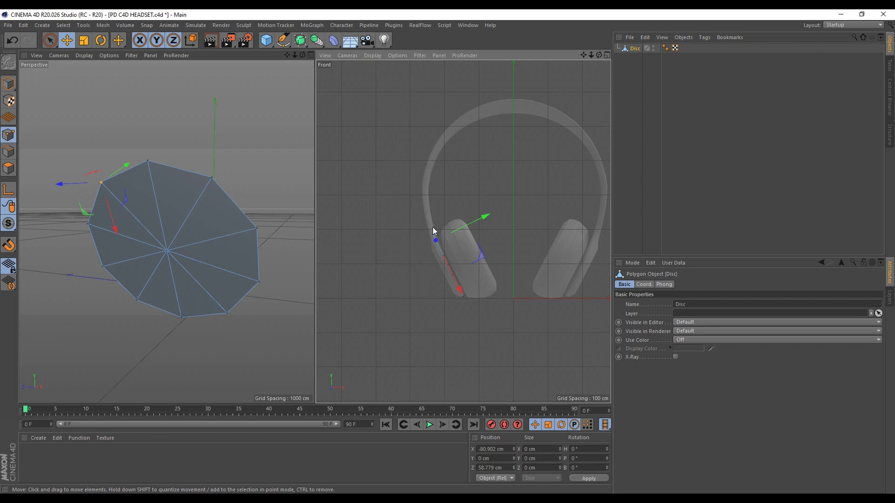
{"action": "left_click_drag", "start_coordinate": [145, 181], "coordinate": [183, 172], "text": "alt"}
{"action": "left_click", "coordinate": [237, 180], "text": "shift"}
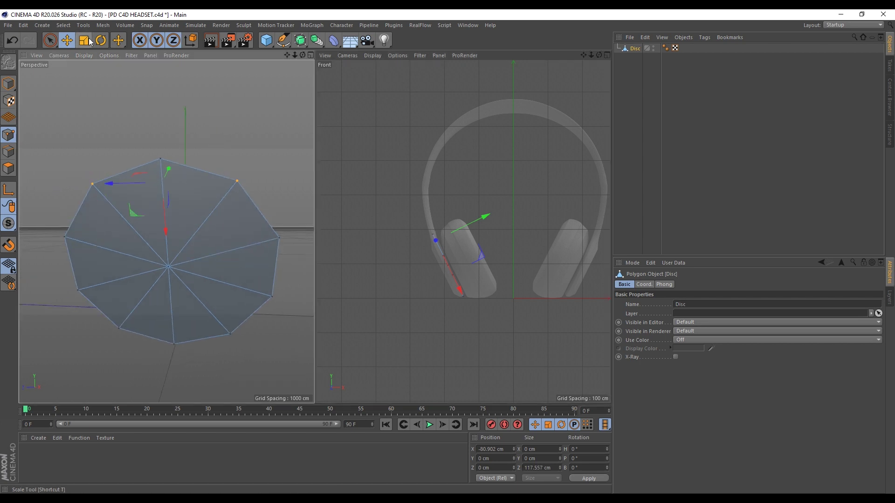
{"action": "left_click", "coordinate": [84, 40]}
{"action": "left_click_drag", "start_coordinate": [109, 182], "coordinate": [119, 180]}
{"action": "left_click", "coordinate": [67, 40]}
{"action": "left_click_drag", "start_coordinate": [166, 232], "coordinate": [166, 220]}
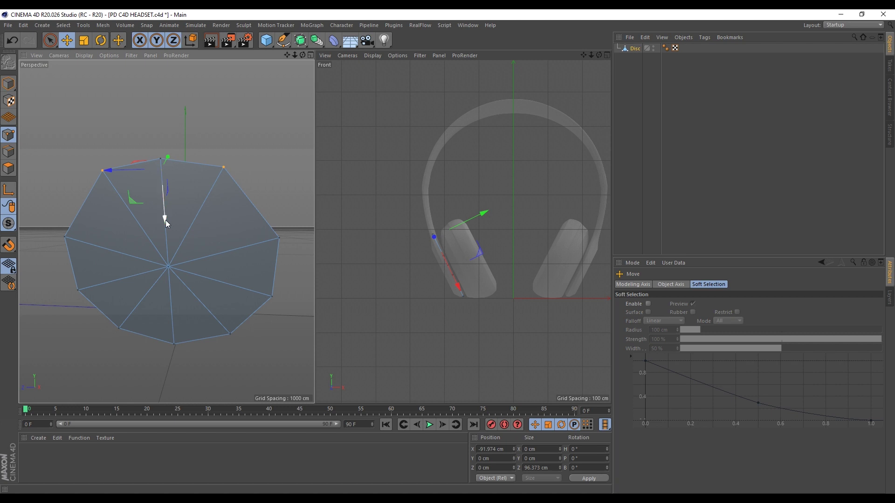
Step: Lower the disc's top point to bring it in line with its two neighbouring points
{"action": "scroll", "coordinate": [172, 147], "scroll_direction": "up", "scroll_amount": 3}
{"action": "left_click", "coordinate": [176, 142]}
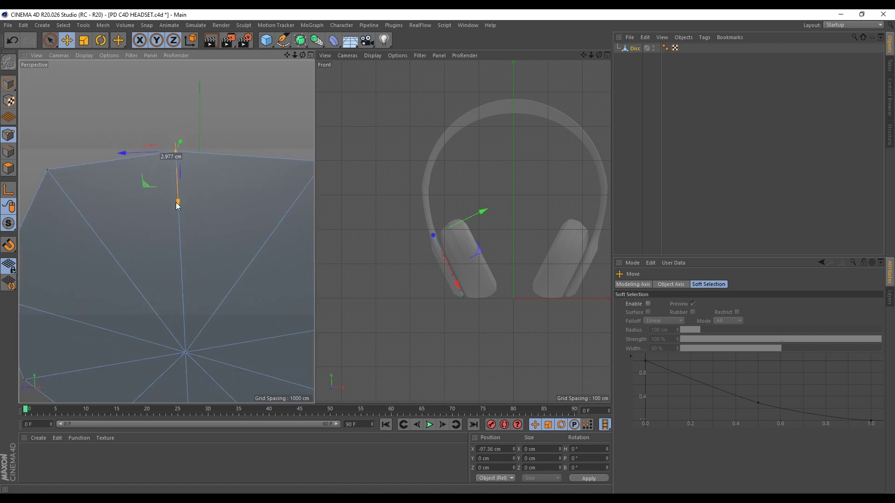
{"action": "left_click_drag", "start_coordinate": [176, 202], "coordinate": [176, 212]}
{"action": "scroll", "coordinate": [403, 226], "scroll_direction": "up", "scroll_amount": 3}
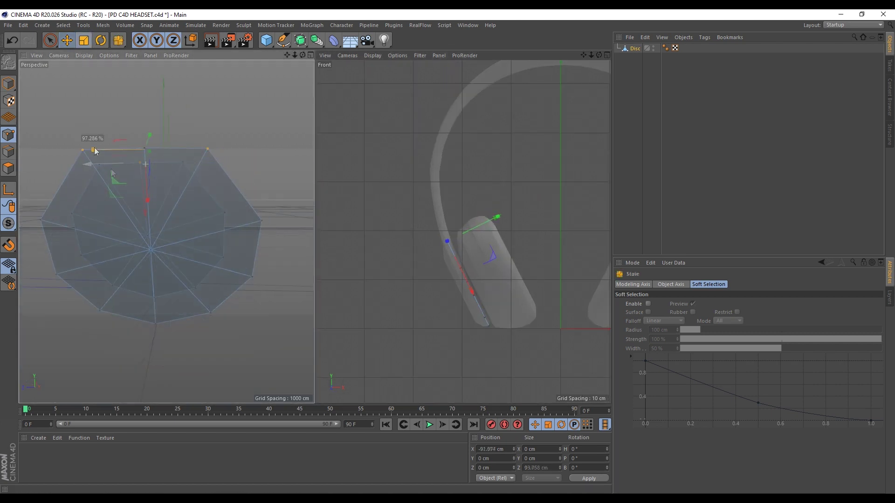
Step: Scale the disc's two upper corner points to about 85 cm apart and raise the two widest side points slightly
{"action": "left_click_drag", "start_coordinate": [94, 148], "coordinate": [98, 145]}
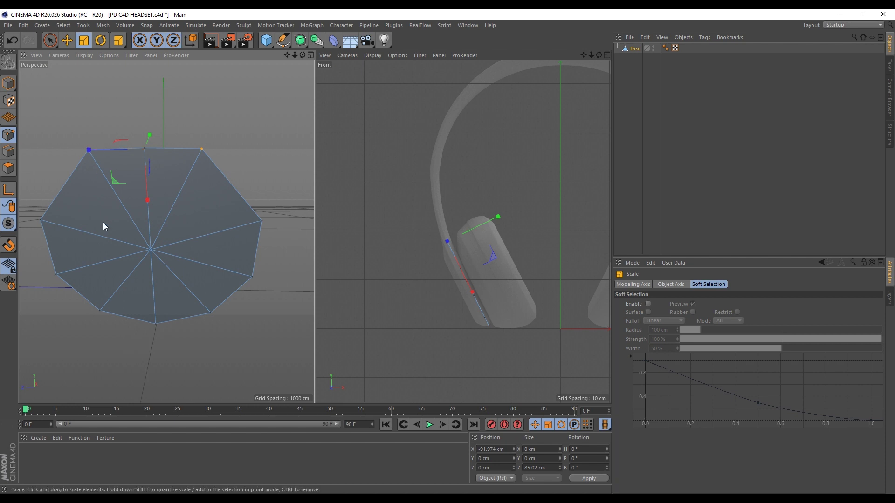
{"action": "left_click_drag", "start_coordinate": [102, 222], "coordinate": [103, 201], "text": "alt"}
{"action": "left_click", "coordinate": [40, 220]}
{"action": "left_click", "coordinate": [260, 219], "text": "shift"}
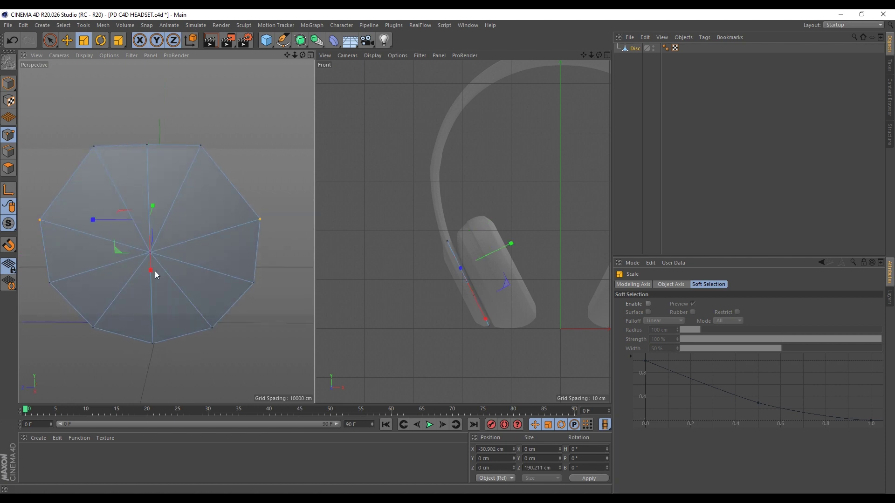
{"action": "key", "text": "e"}
{"action": "left_click_drag", "start_coordinate": [150, 269], "coordinate": [178, 222]}
{"action": "left_click_drag", "start_coordinate": [129, 121], "coordinate": [59, 287], "text": "alt"}
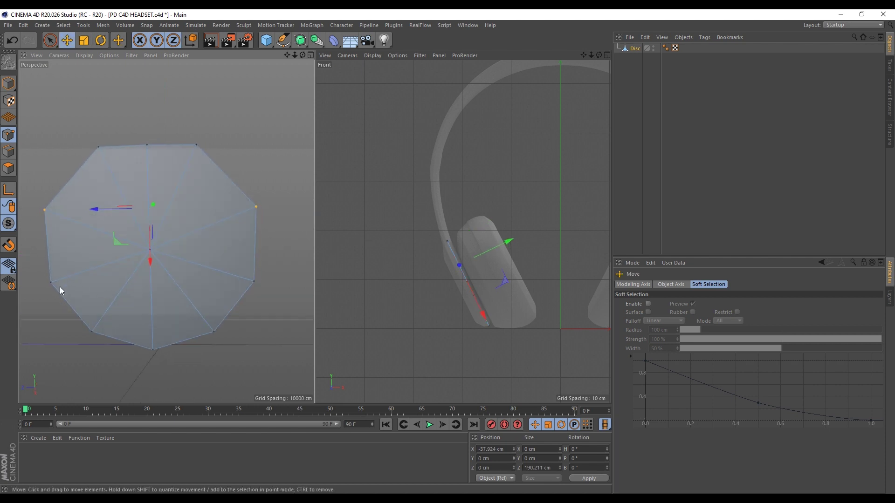
{"action": "left_click_drag", "start_coordinate": [261, 281], "coordinate": [121, 204], "text": "alt"}
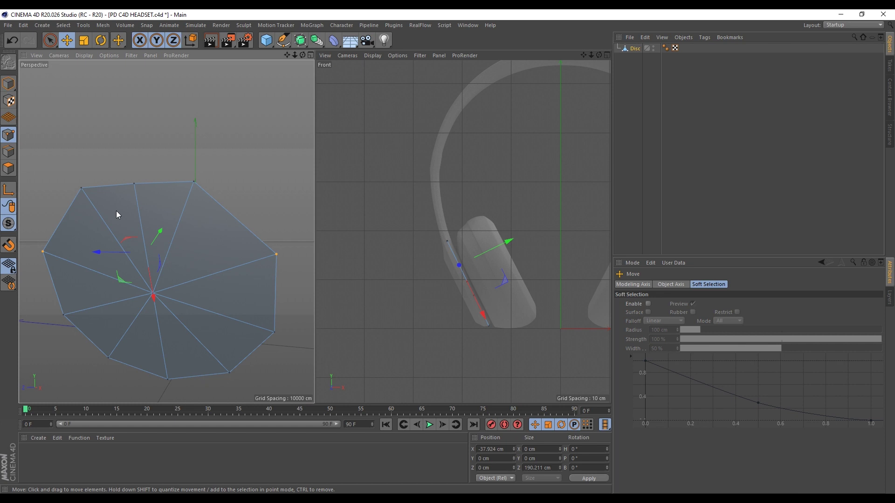
Step: In edge mode, select the disc's two top edges and extrude them upward to the start of the reference headband
{"action": "key", "text": "Return"}
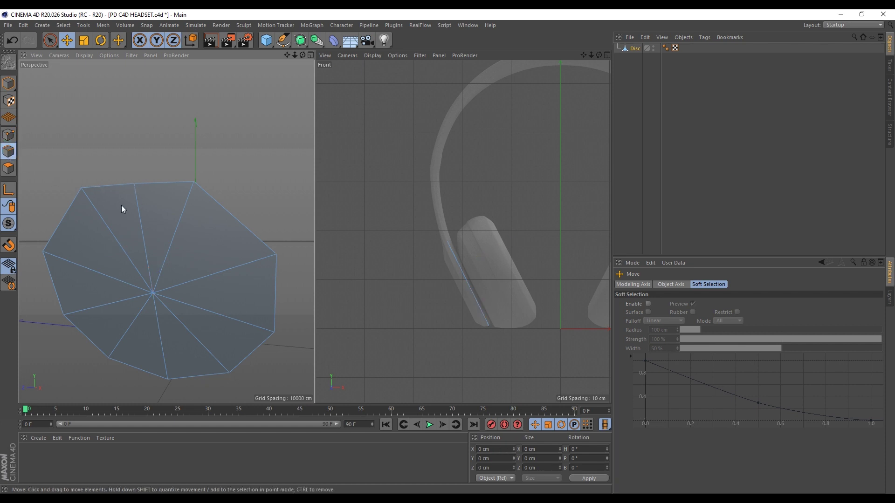
{"action": "left_click", "coordinate": [118, 186]}
{"action": "left_click", "coordinate": [162, 184], "text": "shift"}
{"action": "scroll", "coordinate": [467, 289], "scroll_direction": "down", "scroll_amount": 3}
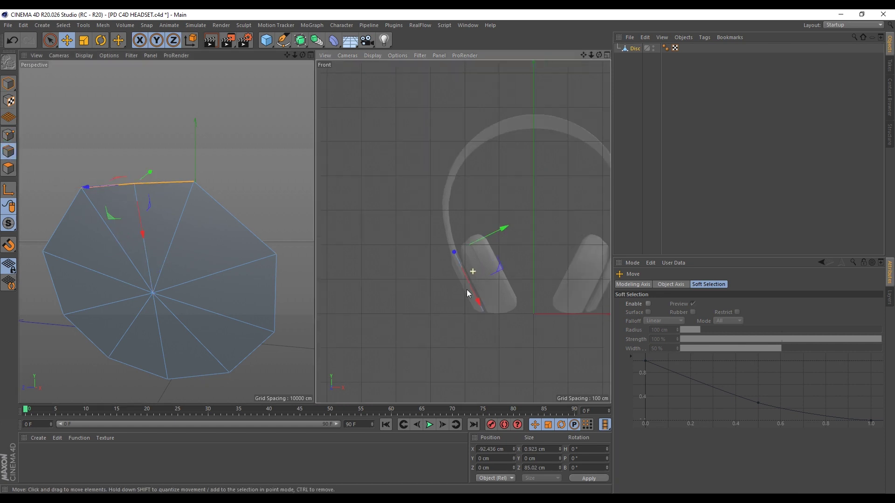
{"action": "scroll", "coordinate": [477, 256], "scroll_direction": "up", "scroll_amount": 5}
{"action": "scroll", "coordinate": [489, 275], "scroll_direction": "up", "scroll_amount": 1}
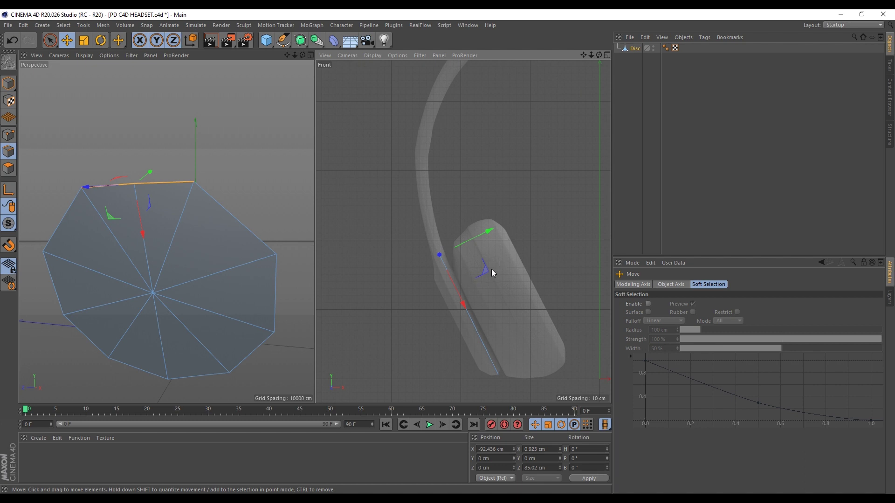
{"action": "left_click_drag", "start_coordinate": [485, 269], "coordinate": [468, 211]}
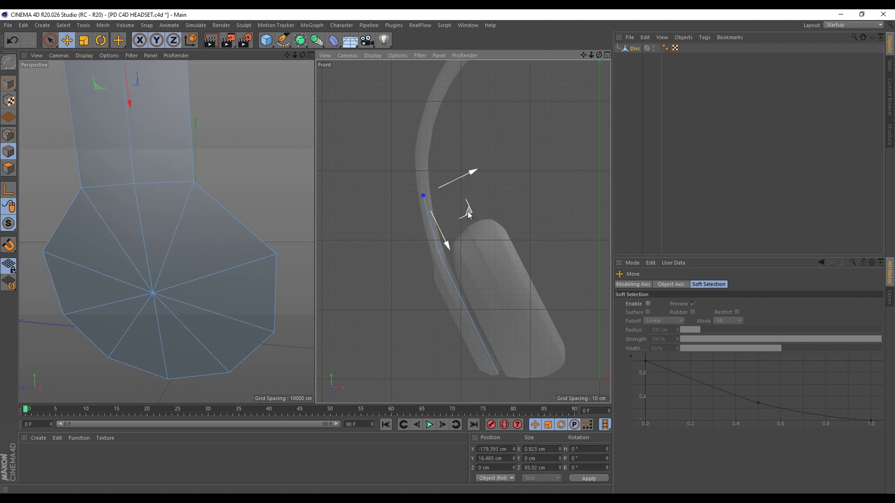
Step: Keep extruding the strip's end edges in segments up the side of the reference headband and around its curve
{"action": "middle_click_drag", "start_coordinate": [468, 213], "coordinate": [458, 292], "text": "alt"}
{"action": "left_click_drag", "start_coordinate": [457, 292], "coordinate": [466, 192], "text": "ctrl"}
{"action": "middle_click_drag", "start_coordinate": [466, 192], "coordinate": [405, 279], "text": "alt"}
{"action": "left_click_drag", "start_coordinate": [405, 280], "coordinate": [532, 173], "text": "ctrl"}
{"action": "scroll", "coordinate": [425, 243], "scroll_direction": "up", "scroll_amount": 3}
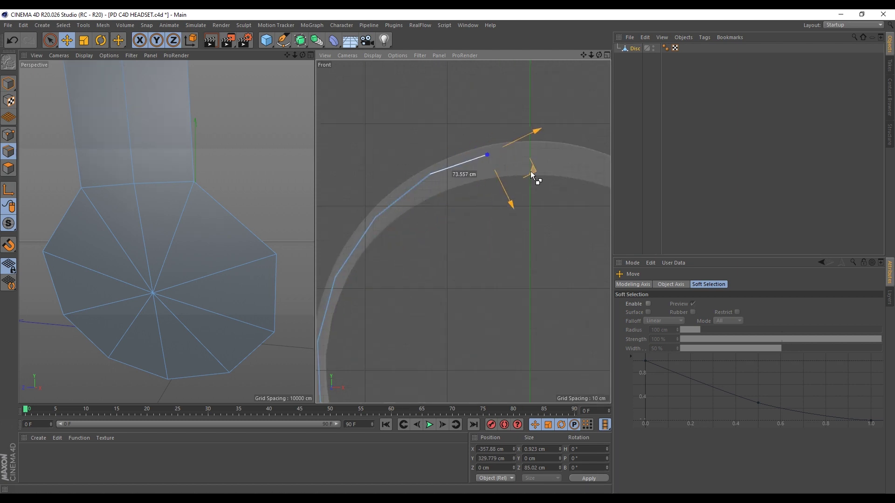
Step: Extrude the strip's last segment to the centre line and raise its end edges toward the headband's upper outline
{"action": "middle_click_drag", "start_coordinate": [531, 171], "coordinate": [470, 218], "text": "alt"}
{"action": "scroll", "coordinate": [470, 218], "scroll_direction": "up", "scroll_amount": 4}
{"action": "left_click_drag", "start_coordinate": [441, 201], "coordinate": [517, 192], "text": "ctrl"}
{"action": "scroll", "coordinate": [470, 189], "scroll_direction": "up", "scroll_amount": 3}
{"action": "middle_click_drag", "start_coordinate": [470, 190], "coordinate": [509, 206], "text": "alt"}
{"action": "left_click_drag", "start_coordinate": [558, 212], "coordinate": [558, 197]}
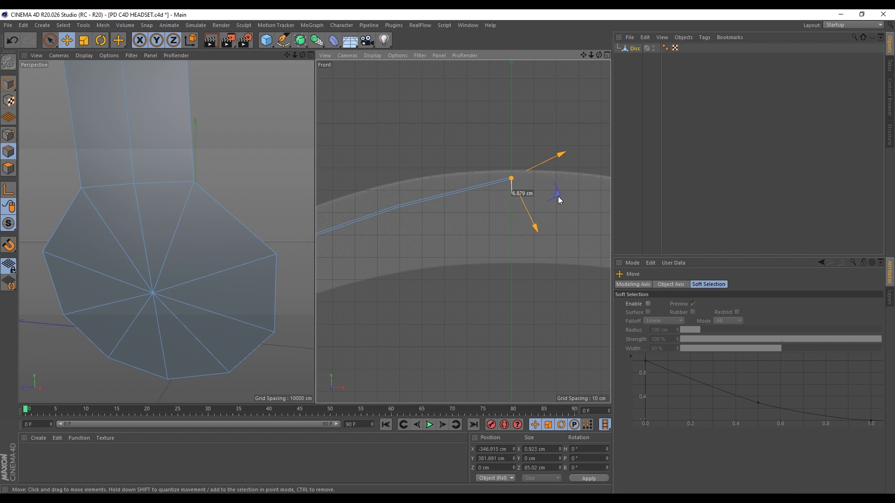
Step: In point mode, raise the row of points nearest the strip's centre end to follow the headband's curve
{"action": "scroll", "coordinate": [558, 197], "scroll_direction": "down", "scroll_amount": 3}
{"action": "left_click", "coordinate": [8, 136]}
{"action": "key", "text": "0"}
{"action": "left_click_drag", "start_coordinate": [450, 216], "coordinate": [425, 202]}
{"action": "scroll", "coordinate": [425, 203], "scroll_direction": "up", "scroll_amount": 4}
{"action": "left_click_drag", "start_coordinate": [494, 222], "coordinate": [491, 212]}
Step: Shift the second row of points from the centre end outward to follow the reference headband's arc
{"action": "scroll", "coordinate": [491, 212], "scroll_direction": "down", "scroll_amount": 6}
{"action": "middle_click_drag", "start_coordinate": [396, 221], "coordinate": [424, 179], "text": "alt"}
{"action": "scroll", "coordinate": [478, 176], "scroll_direction": "up", "scroll_amount": 2}
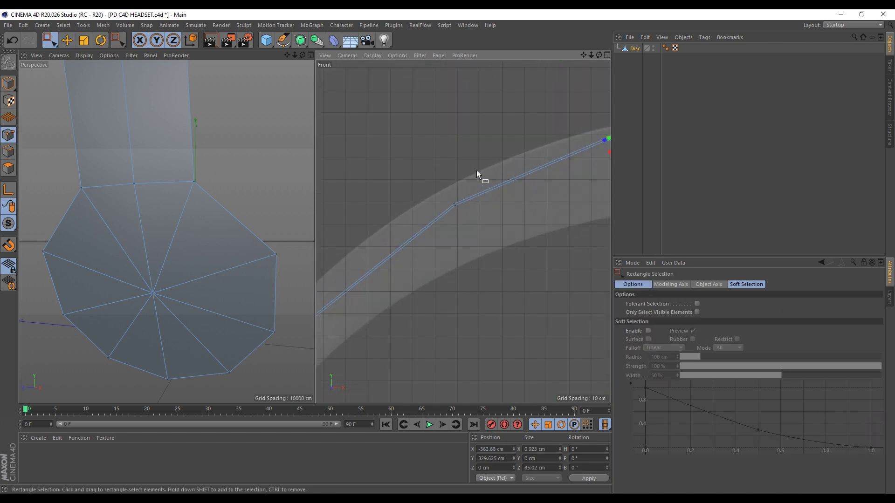
{"action": "left_click_drag", "start_coordinate": [474, 172], "coordinate": [443, 224]}
{"action": "left_click_drag", "start_coordinate": [499, 217], "coordinate": [493, 209]}
{"action": "scroll", "coordinate": [494, 210], "scroll_direction": "down", "scroll_amount": 2}
{"action": "middle_click_drag", "start_coordinate": [331, 268], "coordinate": [407, 190], "text": "alt"}
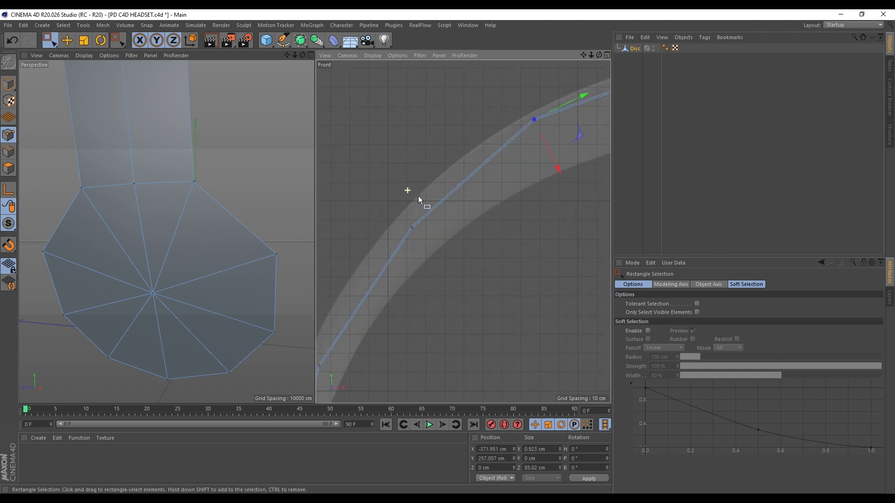
Step: Adjust the remaining point rows down the side of the strip so they stay within the reference headband
{"action": "left_click_drag", "start_coordinate": [380, 214], "coordinate": [448, 231]}
{"action": "scroll", "coordinate": [458, 145], "scroll_direction": "down", "scroll_amount": 2}
{"action": "middle_click_drag", "start_coordinate": [368, 256], "coordinate": [447, 184], "text": "alt"}
{"action": "left_click_drag", "start_coordinate": [441, 239], "coordinate": [459, 270]}
{"action": "left_click_drag", "start_coordinate": [478, 113], "coordinate": [480, 167]}
{"action": "scroll", "coordinate": [409, 207], "scroll_direction": "down", "scroll_amount": 4}
{"action": "scroll", "coordinate": [496, 129], "scroll_direction": "up", "scroll_amount": 2}
{"action": "scroll", "coordinate": [491, 136], "scroll_direction": "up", "scroll_amount": 4}
{"action": "left_click_drag", "start_coordinate": [539, 171], "coordinate": [539, 171]}
{"action": "scroll", "coordinate": [494, 145], "scroll_direction": "down", "scroll_amount": 4}
{"action": "middle_click_drag", "start_coordinate": [404, 300], "coordinate": [422, 246], "text": "alt"}
{"action": "left_click_drag", "start_coordinate": [440, 162], "coordinate": [416, 193]}
{"action": "scroll", "coordinate": [424, 181], "scroll_direction": "up", "scroll_amount": 4}
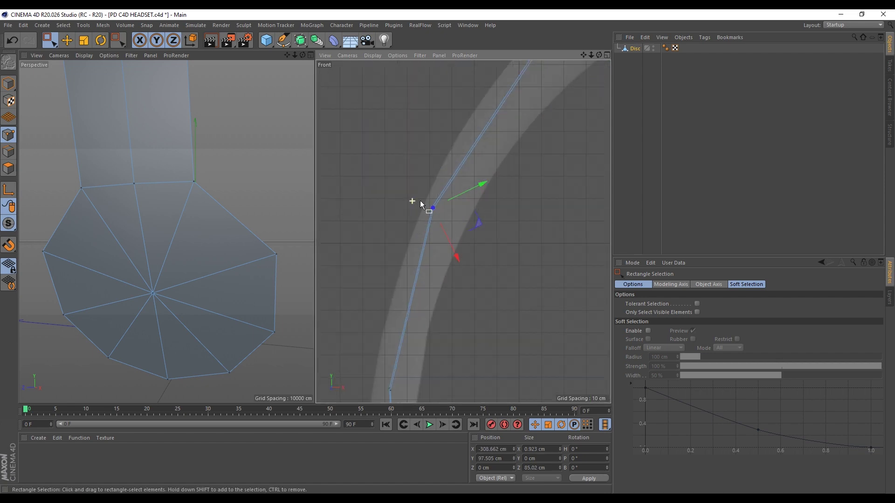
{"action": "left_click_drag", "start_coordinate": [475, 224], "coordinate": [477, 223]}
Step: Select the strip's end points near the centre line and enable snapping with Workplane, Grid Point and Grid Line Snap
{"action": "scroll", "coordinate": [459, 220], "scroll_direction": "down", "scroll_amount": 5}
{"action": "scroll", "coordinate": [533, 117], "scroll_direction": "up", "scroll_amount": 3}
{"action": "scroll", "coordinate": [533, 117], "scroll_direction": "up", "scroll_amount": 2}
{"action": "left_click_drag", "start_coordinate": [540, 141], "coordinate": [590, 183]}
{"action": "scroll", "coordinate": [559, 173], "scroll_direction": "up", "scroll_amount": 3}
{"action": "scroll", "coordinate": [505, 158], "scroll_direction": "down", "scroll_amount": 2}
{"action": "scroll", "coordinate": [518, 156], "scroll_direction": "up", "scroll_amount": 1}
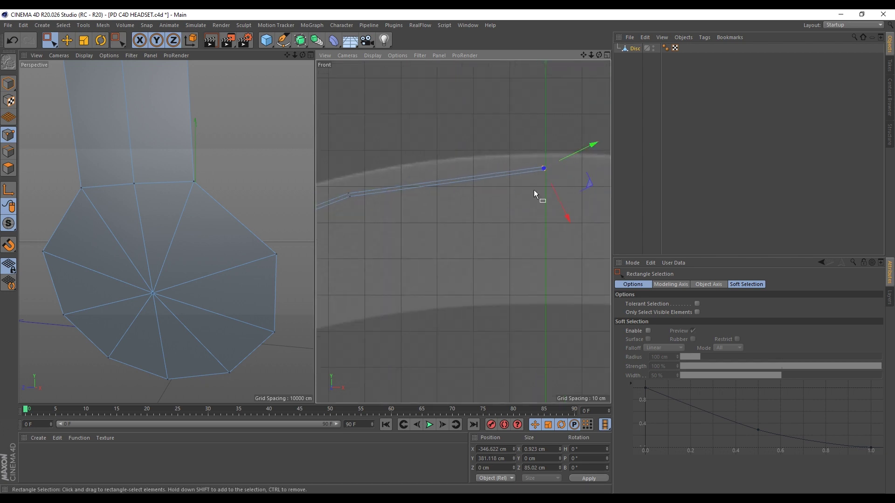
{"action": "scroll", "coordinate": [546, 171], "scroll_direction": "up", "scroll_amount": 3}
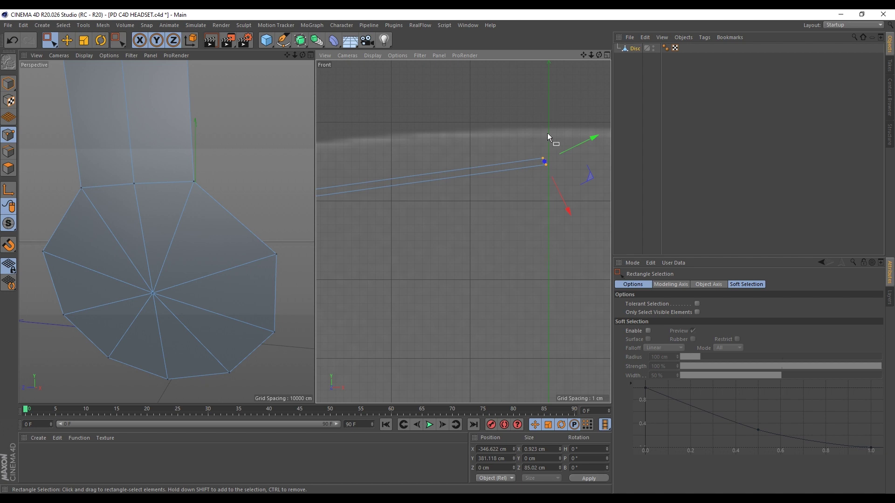
{"action": "left_click", "coordinate": [9, 246]}
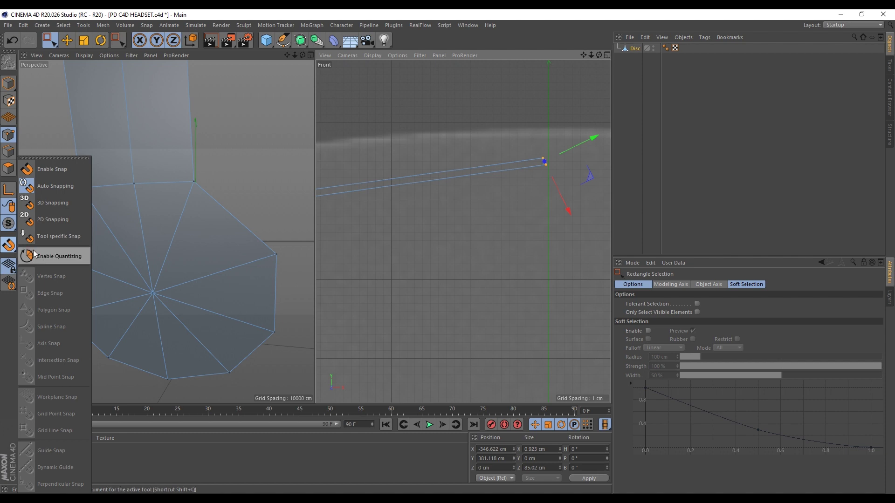
{"action": "left_click", "coordinate": [47, 168]}
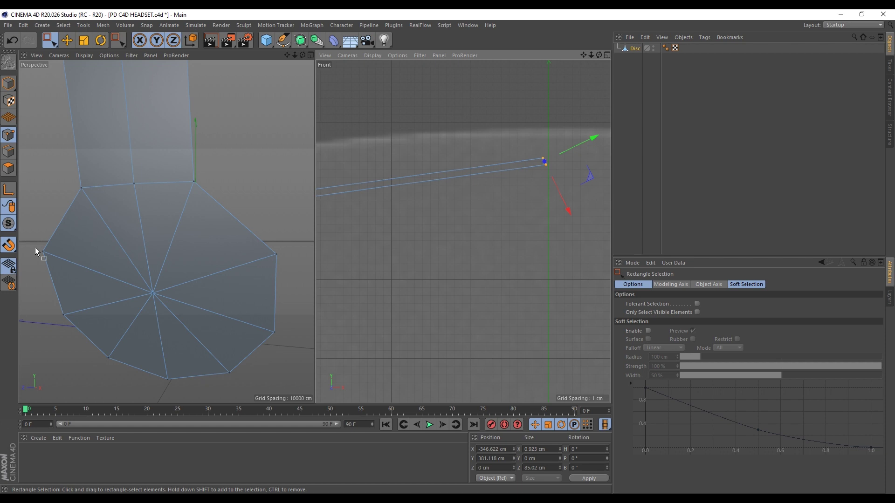
{"action": "left_click", "coordinate": [8, 245]}
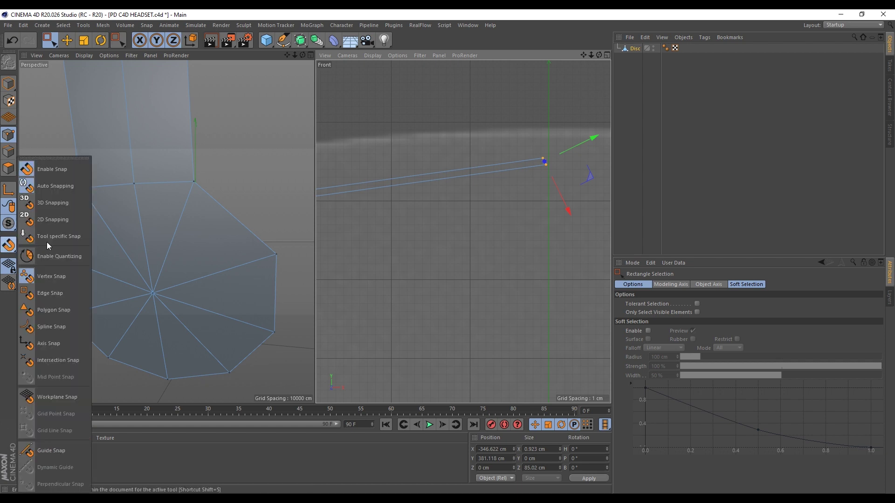
{"action": "left_click", "coordinate": [55, 397]}
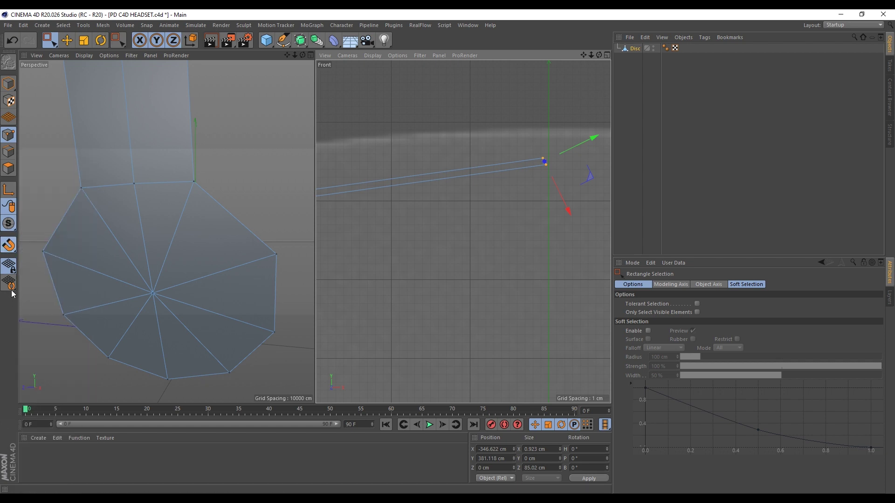
{"action": "left_click", "coordinate": [8, 247]}
{"action": "left_click", "coordinate": [52, 415]}
{"action": "left_click", "coordinate": [9, 247]}
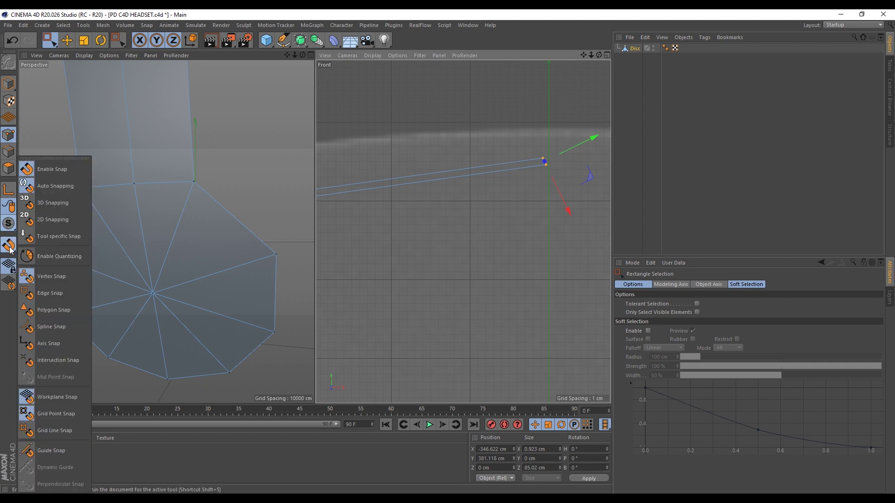
{"action": "left_click", "coordinate": [68, 432]}
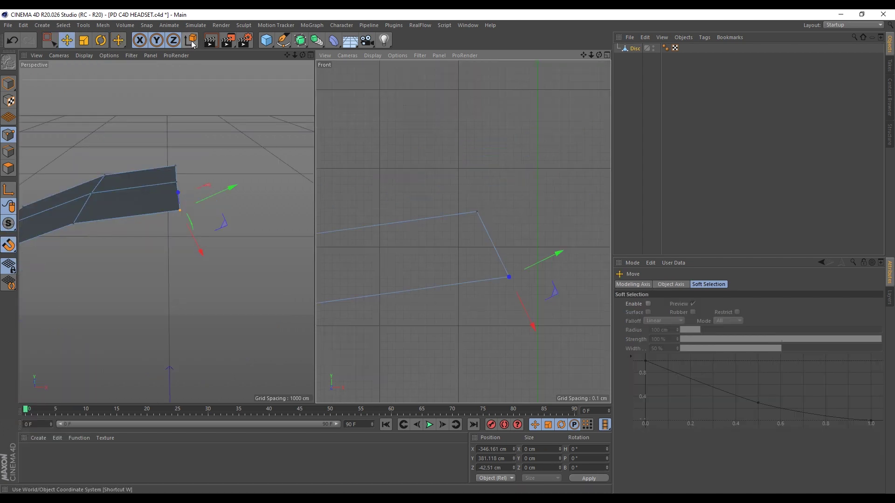
Step: Switch to world coordinates and snap each of the strip's three end points horizontally onto the centre line
{"action": "left_click", "coordinate": [192, 41]}
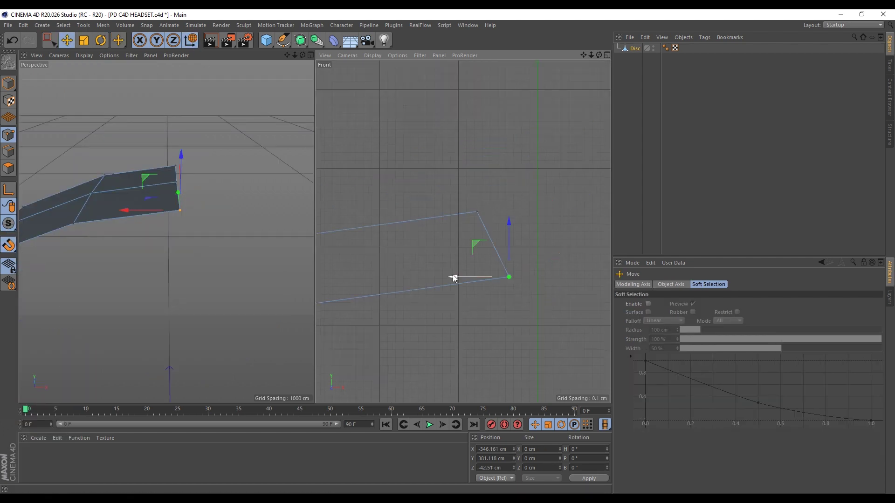
{"action": "left_click_drag", "start_coordinate": [454, 278], "coordinate": [482, 275]}
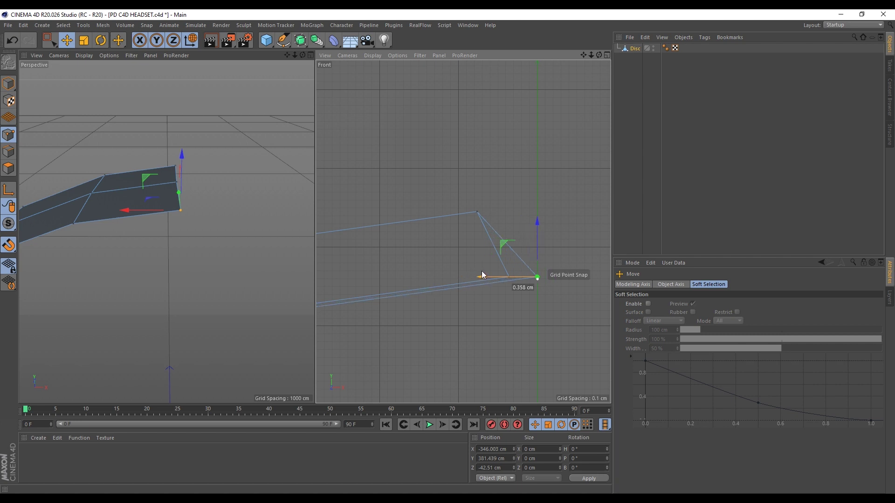
{"action": "scroll", "coordinate": [537, 276], "scroll_direction": "up", "scroll_amount": 3}
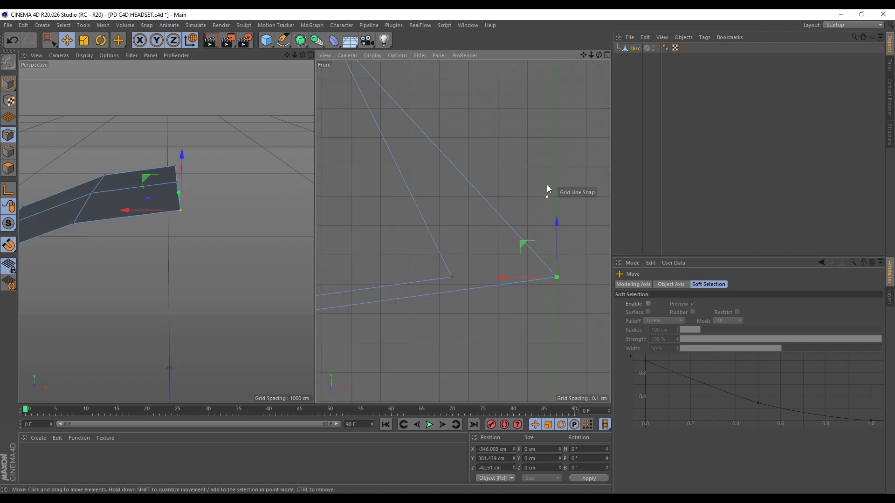
{"action": "left_click", "coordinate": [452, 278]}
{"action": "left_click_drag", "start_coordinate": [398, 278], "coordinate": [503, 278]}
{"action": "scroll", "coordinate": [533, 168], "scroll_direction": "down", "scroll_amount": 3}
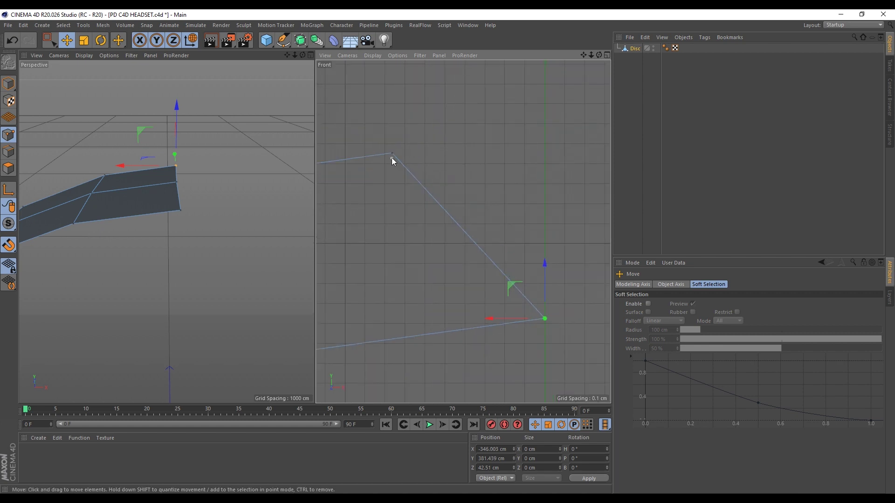
{"action": "left_click", "coordinate": [392, 156]}
{"action": "left_click_drag", "start_coordinate": [335, 152], "coordinate": [491, 155]}
{"action": "key", "text": "ctrl+shift+z"}
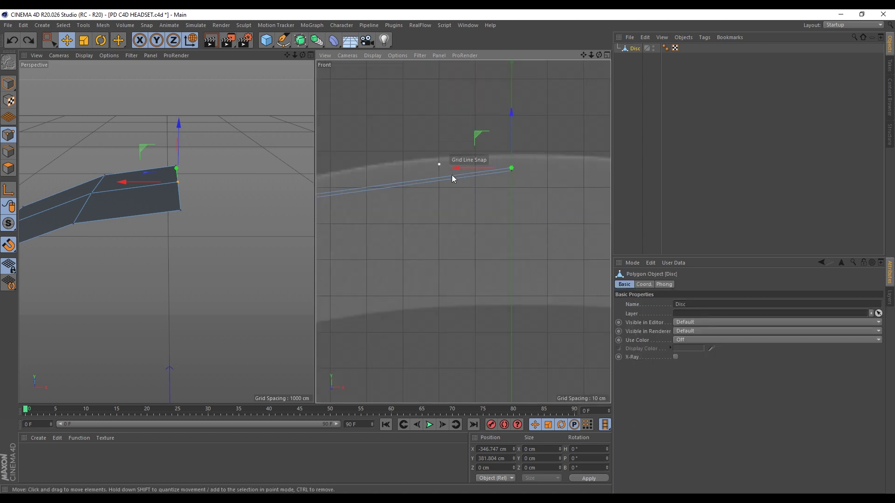
Step: Add a Symmetry object and make the Disc its child to mirror the half headset
{"action": "left_click", "coordinate": [317, 41]}
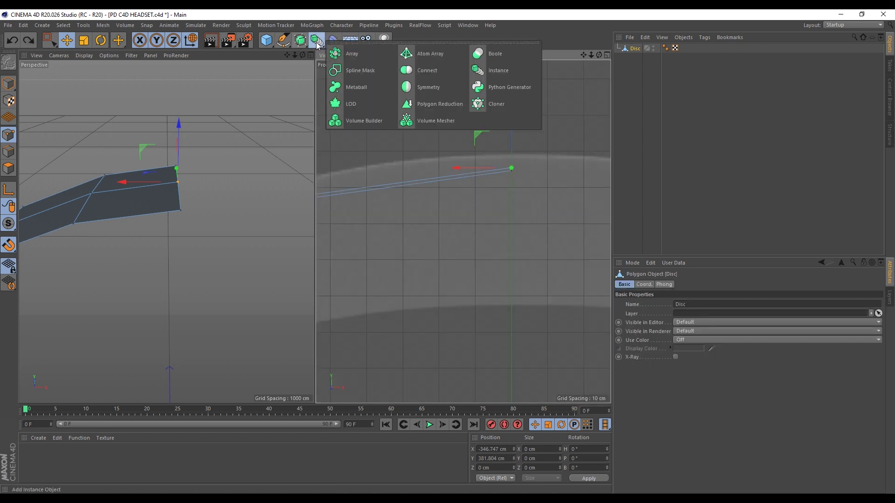
{"action": "left_click", "coordinate": [438, 88]}
{"action": "left_click_drag", "start_coordinate": [635, 59], "coordinate": [641, 50]}
{"action": "scroll", "coordinate": [420, 135], "scroll_direction": "down", "scroll_amount": 5}
Step: Enable Clamp Points on Axis and Delete Polygons on Axis for the Symmetry object
{"action": "left_click", "coordinate": [641, 48]}
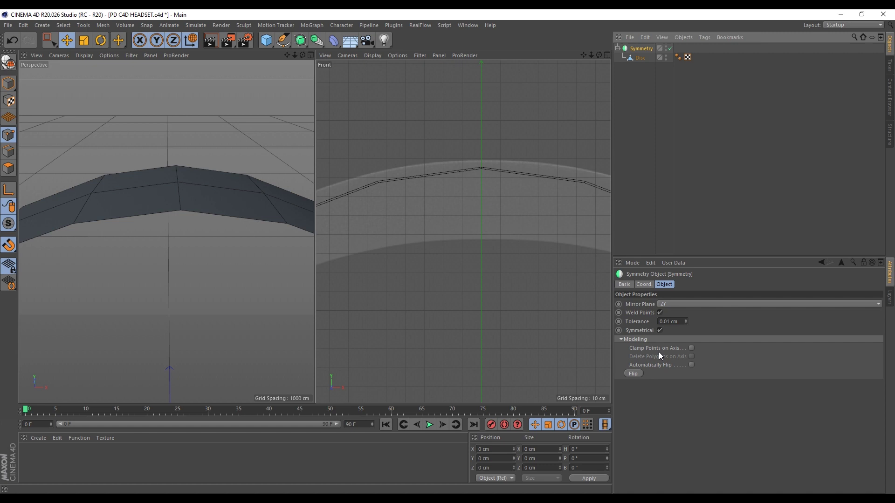
{"action": "left_click", "coordinate": [690, 348]}
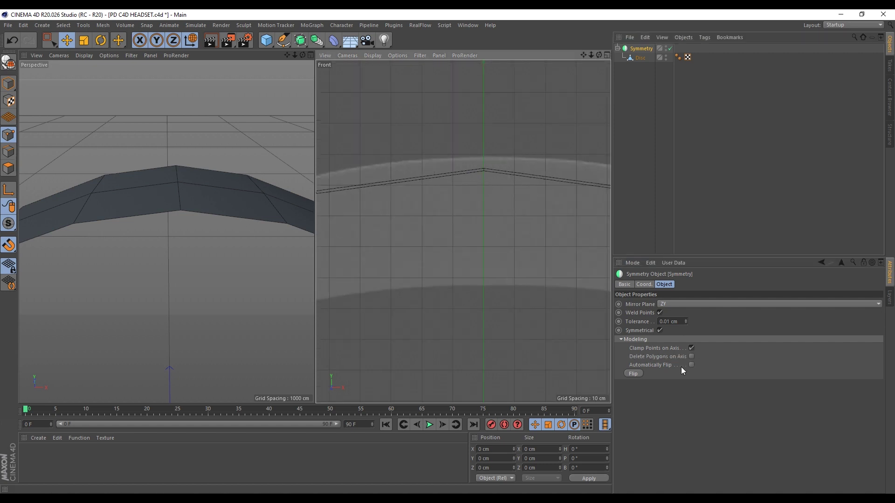
{"action": "left_click", "coordinate": [690, 357]}
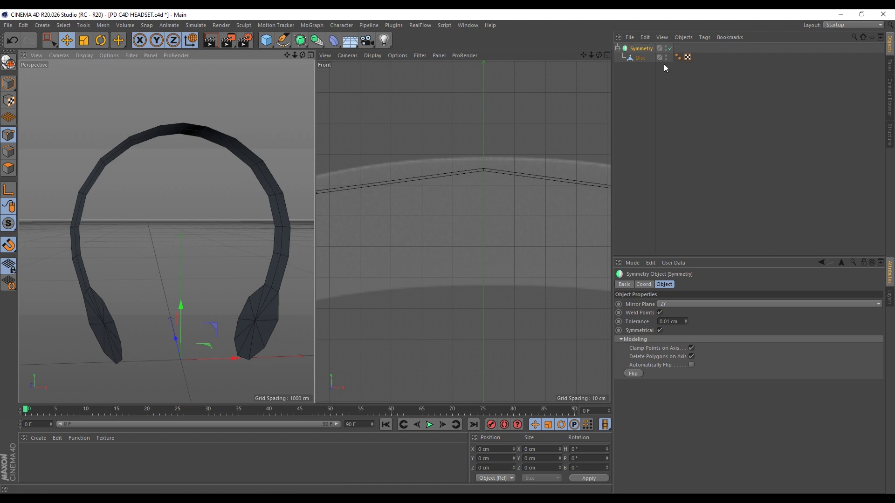
Step: Select the Disc inside the Symmetry object and activate Rectangle Selection for editing its points
{"action": "left_click", "coordinate": [642, 58]}
{"action": "key", "text": "0"}
{"action": "scroll", "coordinate": [503, 165], "scroll_direction": "down", "scroll_amount": 5}
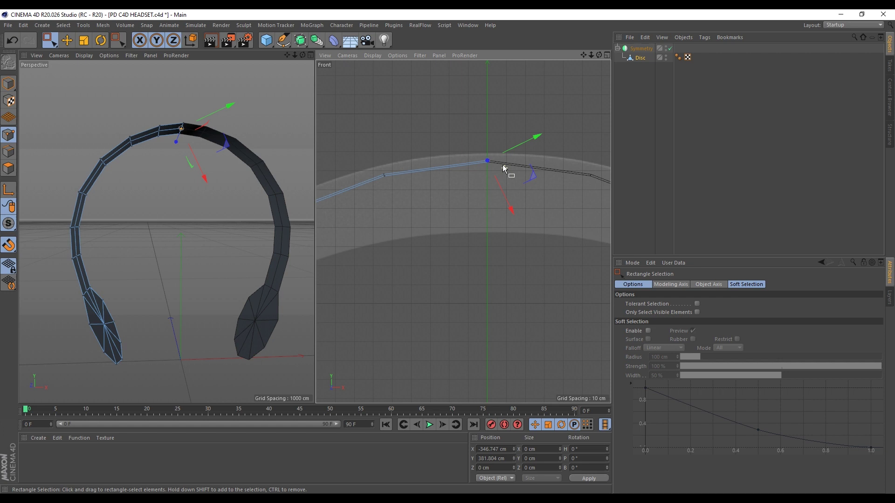
{"action": "left_click_drag", "start_coordinate": [423, 209], "coordinate": [421, 234]}
{"action": "scroll", "coordinate": [373, 219], "scroll_direction": "down", "scroll_amount": 2}
{"action": "key", "text": "ctrl+z"}
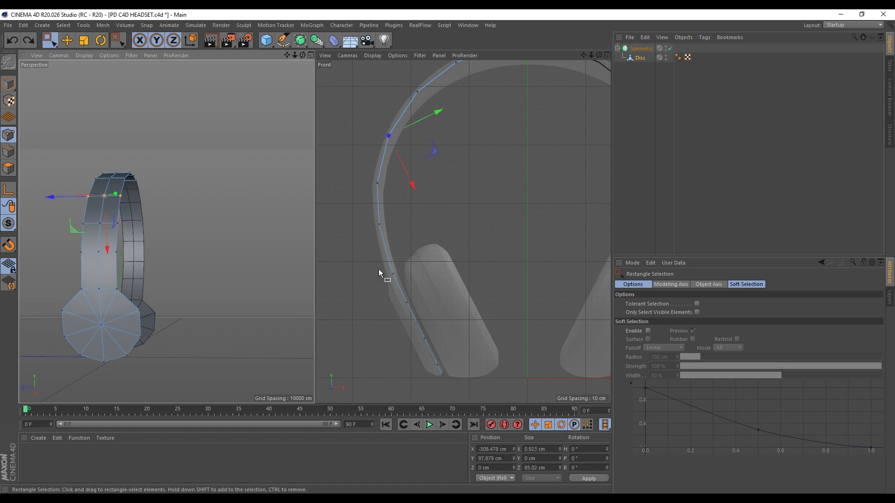
Step: Select all polygons of the Disc and extrude them by -8 cm with Create Caps enabled
{"action": "left_click", "coordinate": [9, 169]}
{"action": "left_click_drag", "start_coordinate": [116, 261], "coordinate": [40, 285], "text": "alt"}
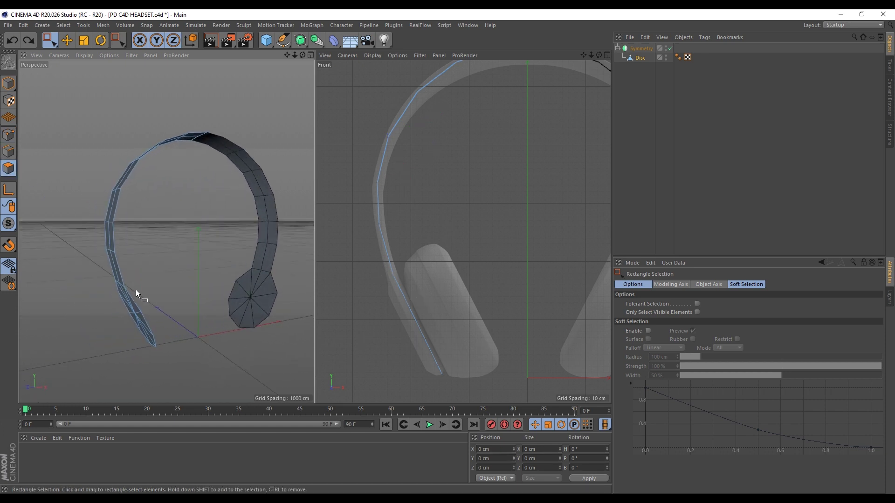
{"action": "key", "text": "ctrl+a"}
{"action": "key", "text": "d"}
{"action": "scroll", "coordinate": [424, 223], "scroll_direction": "up", "scroll_amount": 2}
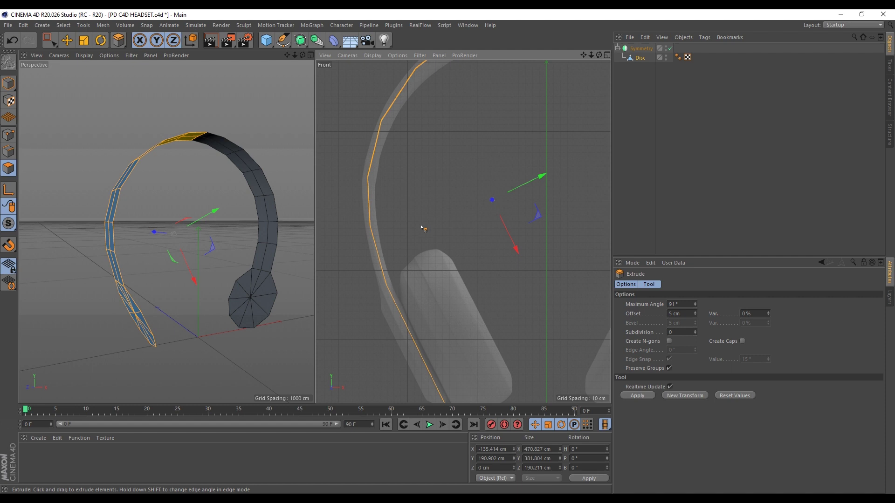
{"action": "scroll", "coordinate": [407, 238], "scroll_direction": "down", "scroll_amount": 3}
{"action": "scroll", "coordinate": [413, 361], "scroll_direction": "up", "scroll_amount": 3}
{"action": "scroll", "coordinate": [400, 302], "scroll_direction": "up", "scroll_amount": 2}
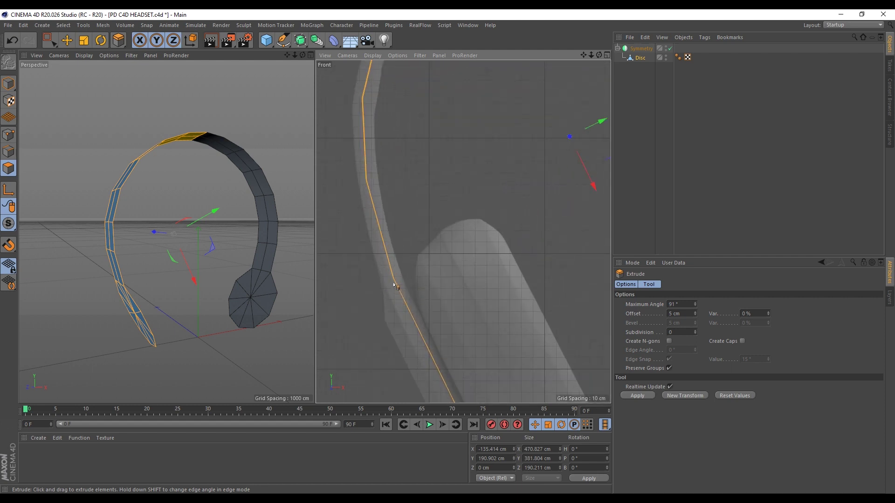
{"action": "left_click", "coordinate": [742, 341]}
{"action": "scroll", "coordinate": [389, 249], "scroll_direction": "up", "scroll_amount": 1}
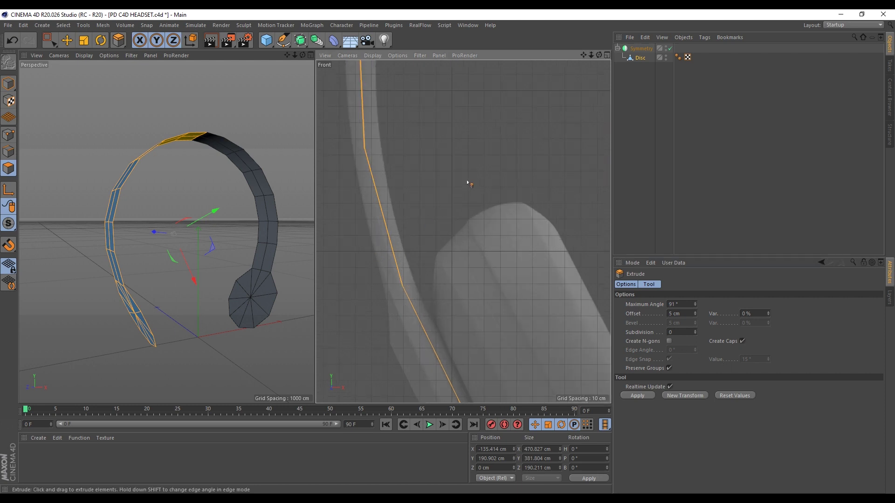
{"action": "left_click_drag", "start_coordinate": [467, 183], "coordinate": [463, 183]}
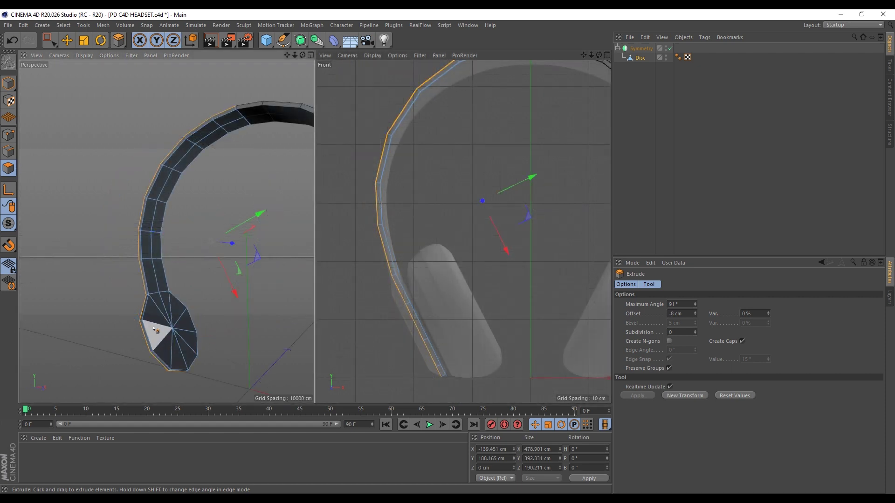
Step: Select all inward-facing polygons of the ear cup and headband with Live Selection and inset them 4 cm with Extrude Inner
{"action": "left_click_drag", "start_coordinate": [50, 40], "coordinate": [94, 55]}
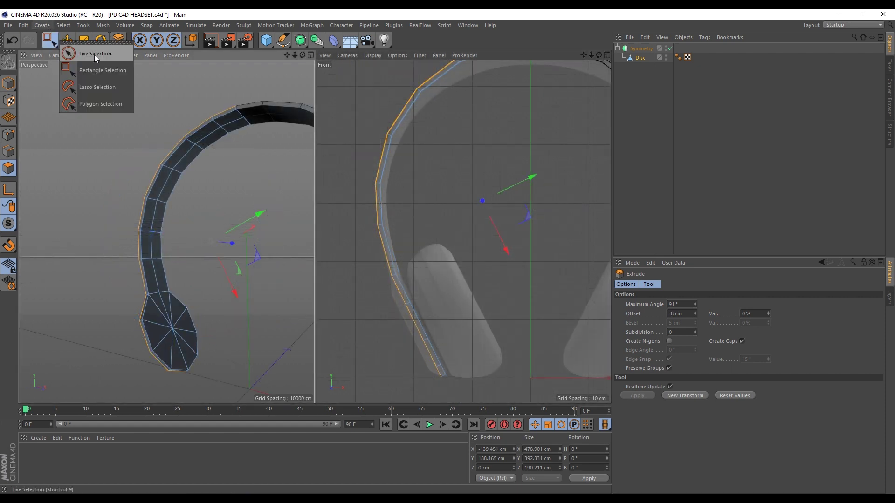
{"action": "left_click", "coordinate": [95, 54]}
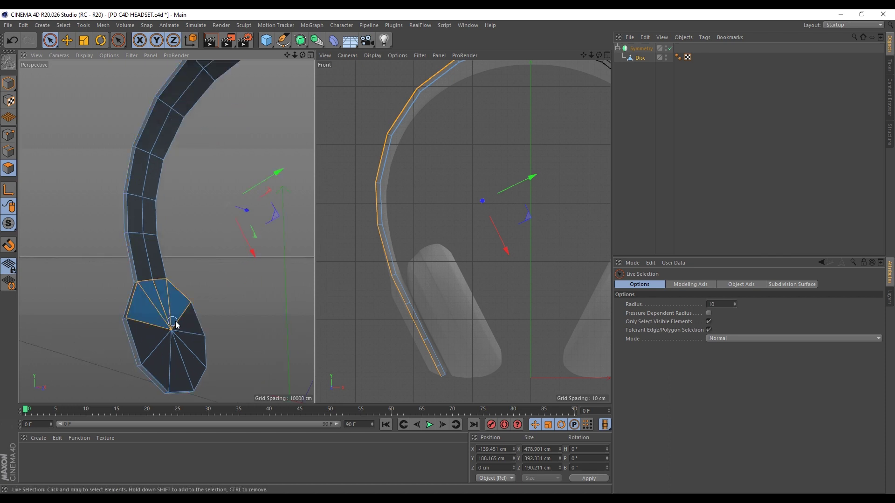
{"action": "mouse_move", "coordinate": [176, 322]}
{"action": "left_mouse_down"}
{"action": "mouse_move", "coordinate": [159, 299]}
{"action": "mouse_move", "coordinate": [142, 200]}
{"action": "mouse_move", "coordinate": [149, 174]}
{"action": "left_mouse_up"}
{"action": "scroll", "coordinate": [161, 168], "scroll_direction": "down", "scroll_amount": 3}
{"action": "scroll", "coordinate": [173, 162], "scroll_direction": "up", "scroll_amount": 3}
{"action": "left_click_drag", "start_coordinate": [123, 235], "coordinate": [216, 151], "text": "shift"}
{"action": "scroll", "coordinate": [172, 163], "scroll_direction": "down", "scroll_amount": 3}
{"action": "mouse_move", "coordinate": [134, 286]}
{"action": "left_mouse_down", "text": "alt"}
{"action": "mouse_move", "coordinate": [181, 344]}
{"action": "mouse_move", "coordinate": [272, 284]}
{"action": "mouse_move", "coordinate": [128, 299]}
{"action": "left_mouse_up", "text": "alt"}
{"action": "scroll", "coordinate": [180, 234], "scroll_direction": "up", "scroll_amount": 5}
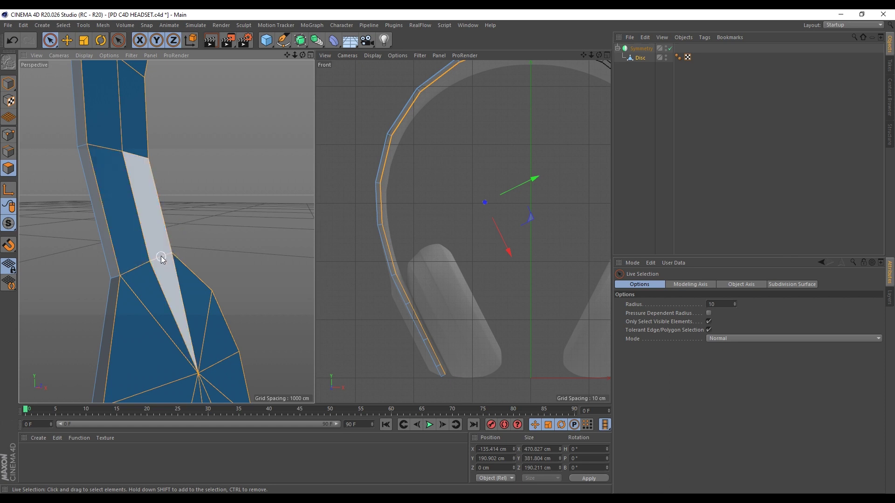
{"action": "key", "text": "i"}
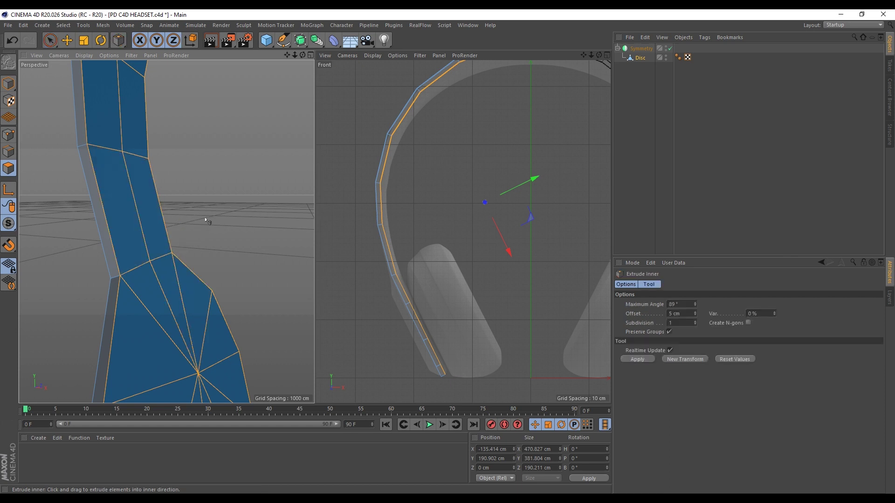
{"action": "left_click_drag", "start_coordinate": [206, 220], "coordinate": [201, 220]}
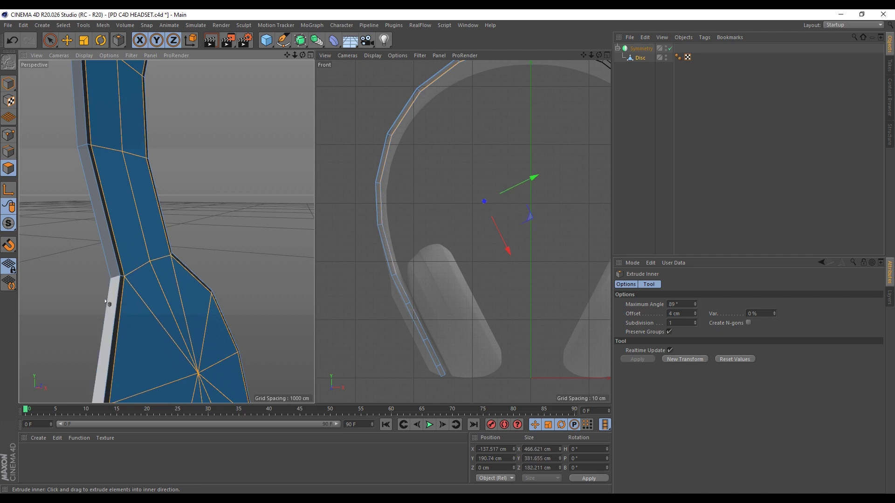
Step: Extrude the inset faces toward the inside of the headset with Create Caps disabled
{"action": "scroll", "coordinate": [98, 316], "scroll_direction": "down", "scroll_amount": 5}
{"action": "left_click_drag", "start_coordinate": [98, 316], "coordinate": [202, 226], "text": "alt"}
{"action": "key", "text": "d"}
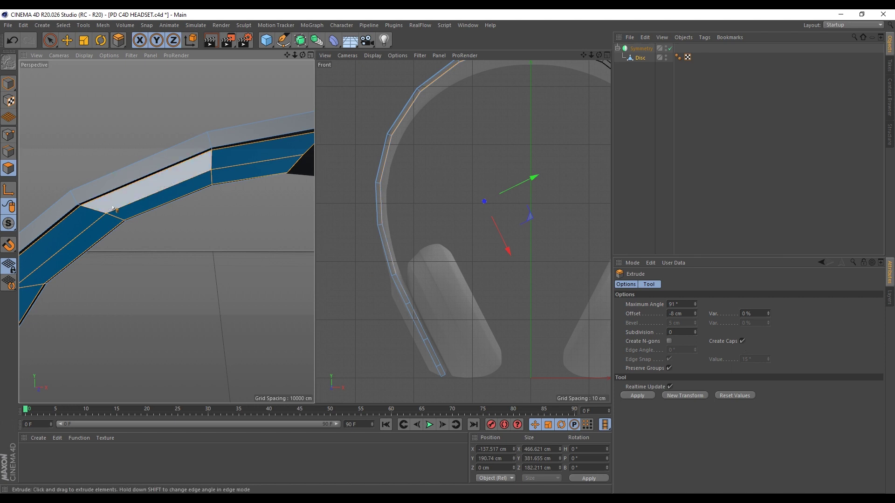
{"action": "left_click", "coordinate": [741, 342]}
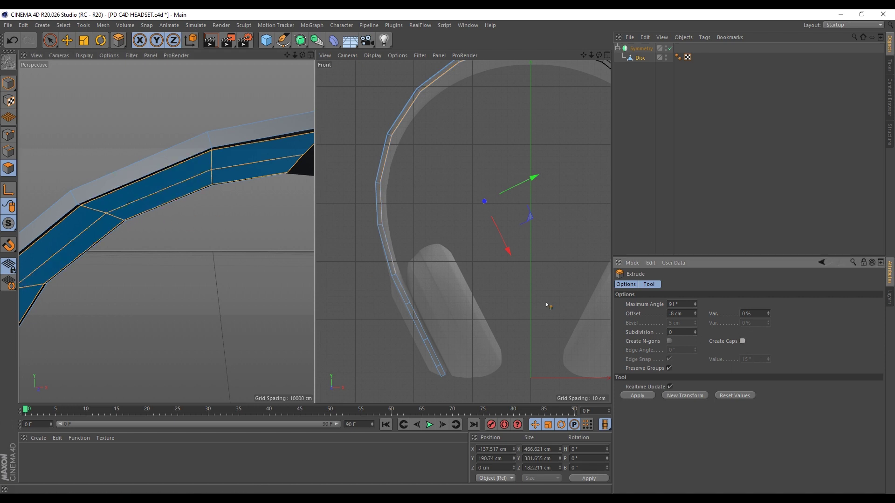
{"action": "left_click_drag", "start_coordinate": [210, 284], "coordinate": [189, 285]}
{"action": "left_click_drag", "start_coordinate": [535, 306], "coordinate": [541, 306]}
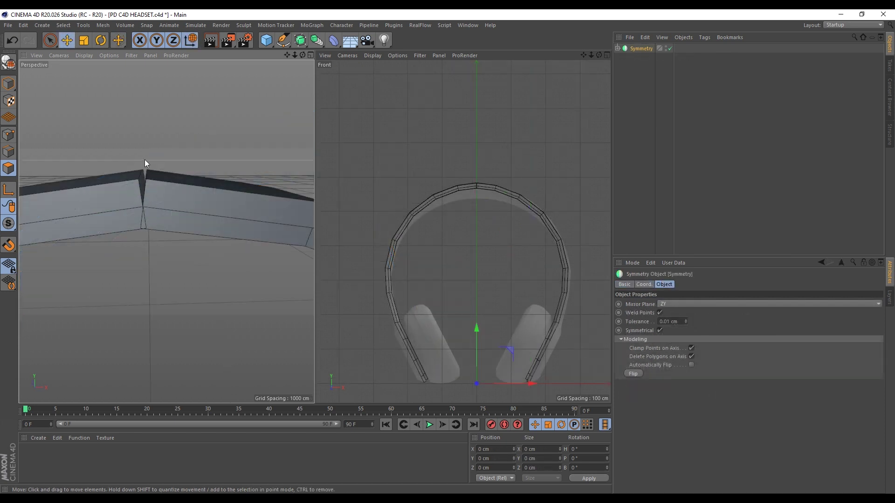
Step: Disable the Symmetry object and delete the four Disc polygons closing the headband's end at the centre line
{"action": "left_click", "coordinate": [618, 49]}
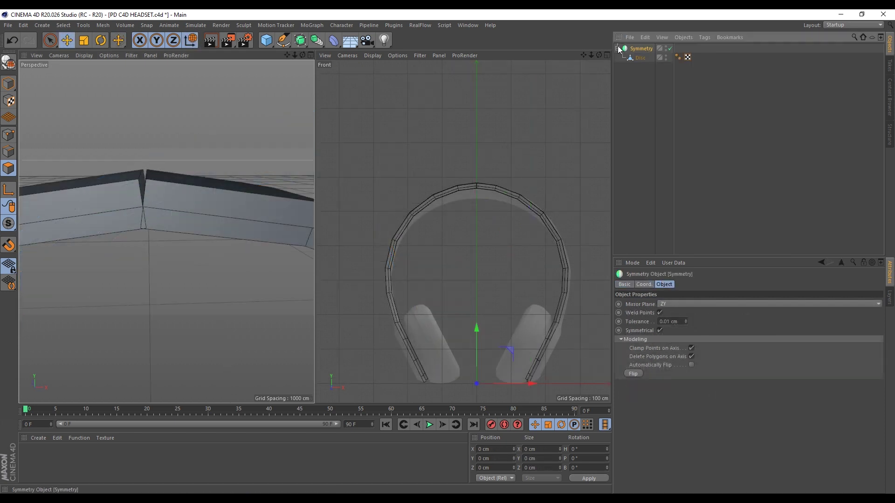
{"action": "left_click", "coordinate": [670, 49]}
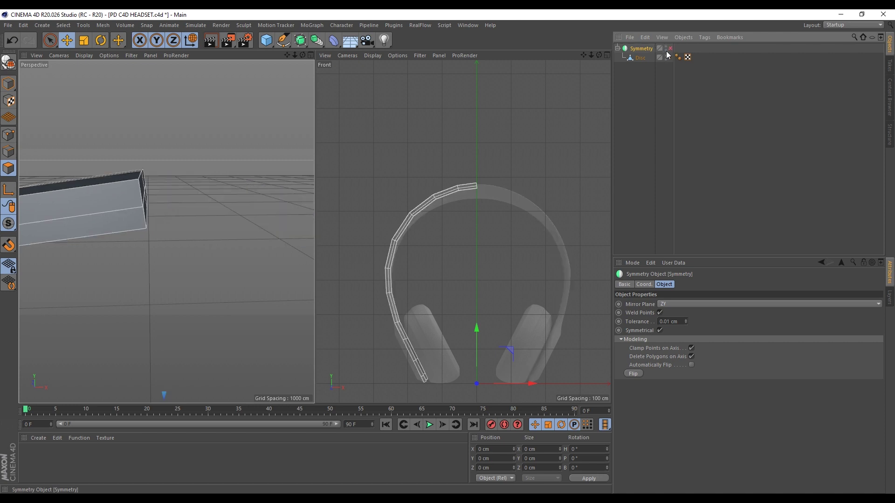
{"action": "left_click", "coordinate": [642, 60]}
{"action": "left_click_drag", "start_coordinate": [138, 210], "coordinate": [140, 205], "text": "alt"}
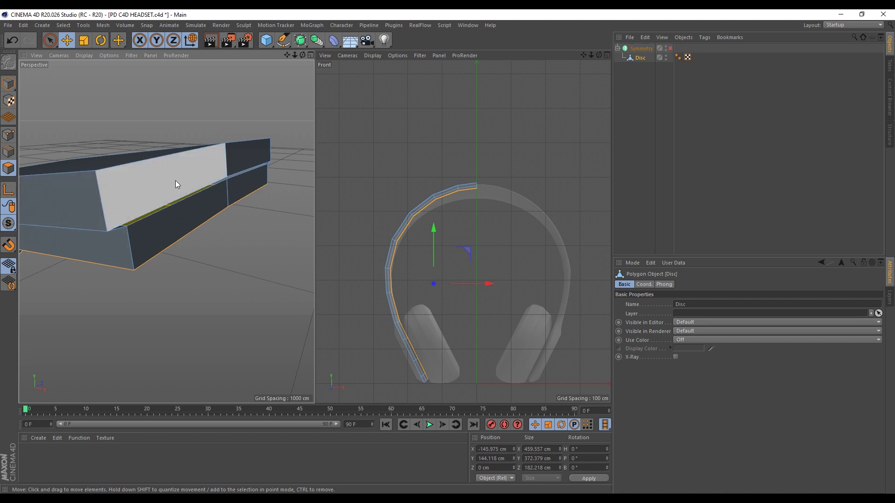
{"action": "left_click", "coordinate": [181, 179]}
{"action": "left_click", "coordinate": [245, 159], "text": "shift"}
{"action": "left_click", "coordinate": [252, 175], "text": "shift"}
{"action": "left_click", "coordinate": [182, 205], "text": "shift"}
{"action": "key", "text": "Delete"}
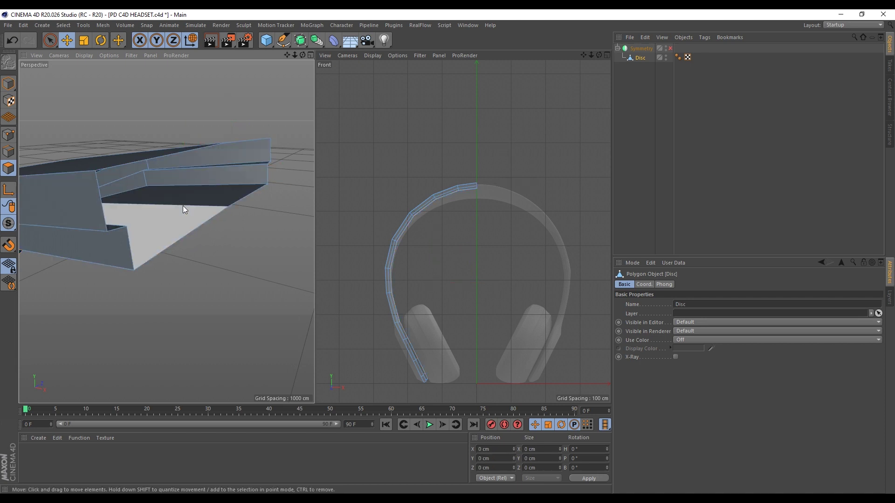
Step: With snapping on and Only Select Visible Elements off, snap the headband's upper end points horizontally onto the centre line
{"action": "left_click_drag", "start_coordinate": [153, 235], "coordinate": [208, 219], "text": "alt"}
{"action": "scroll", "coordinate": [483, 175], "scroll_direction": "up", "scroll_amount": 13}
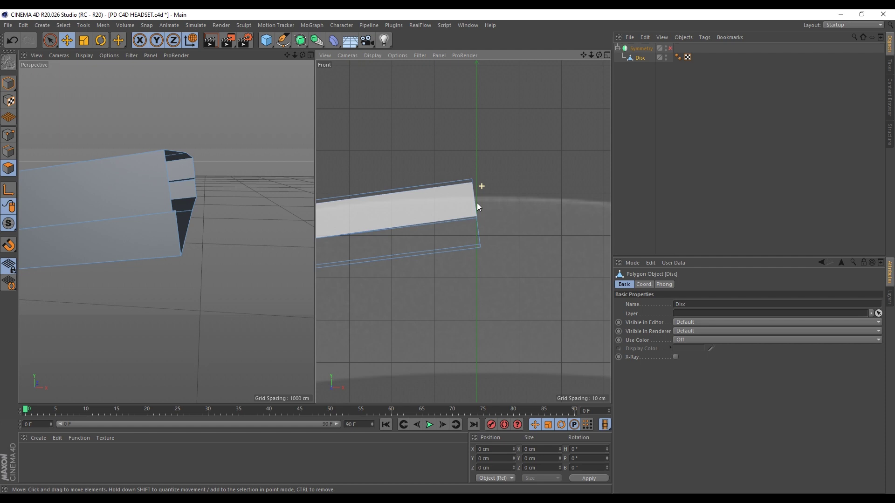
{"action": "left_click", "coordinate": [8, 247]}
{"action": "left_click", "coordinate": [60, 167]}
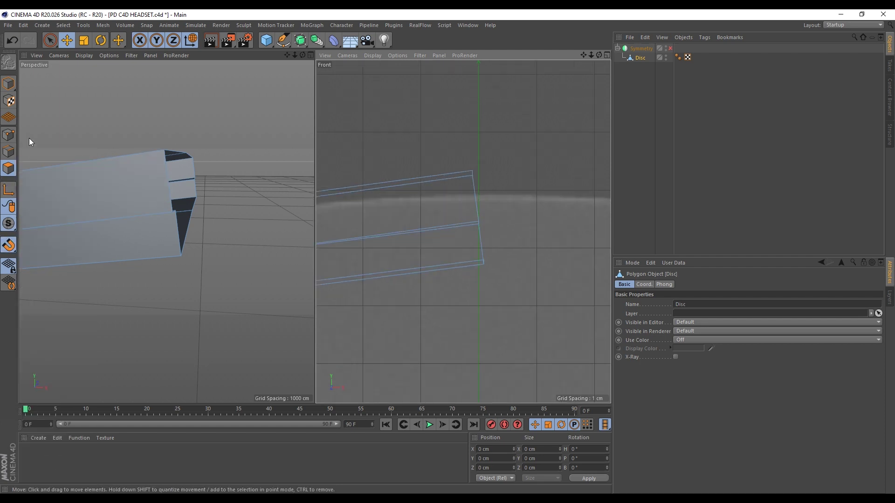
{"action": "left_click", "coordinate": [12, 135]}
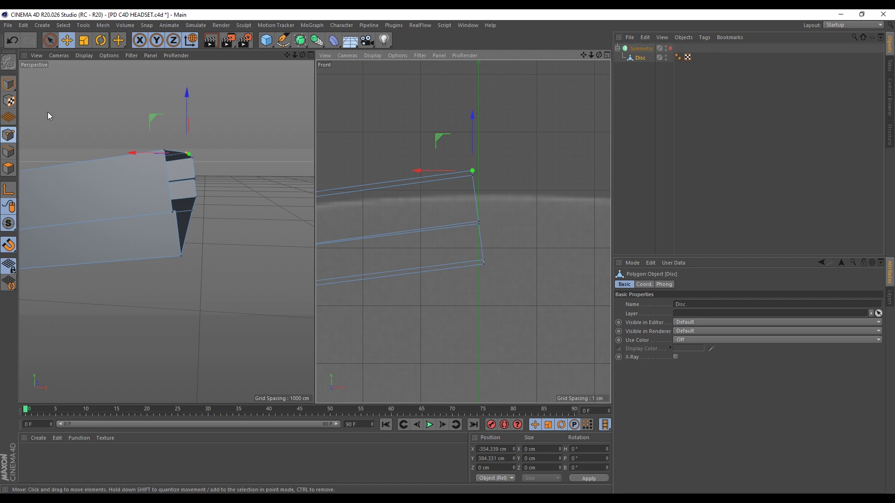
{"action": "left_click", "coordinate": [51, 40]}
{"action": "scroll", "coordinate": [476, 171], "scroll_direction": "up", "scroll_amount": 5}
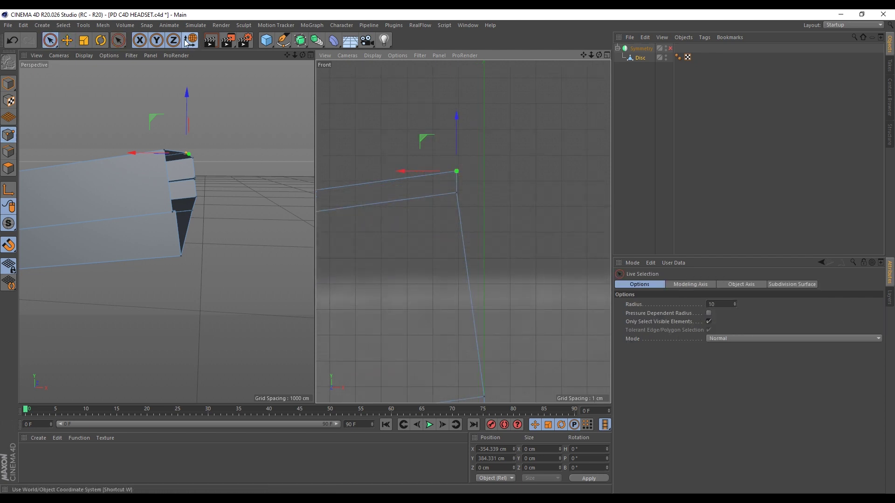
{"action": "left_click", "coordinate": [184, 43]}
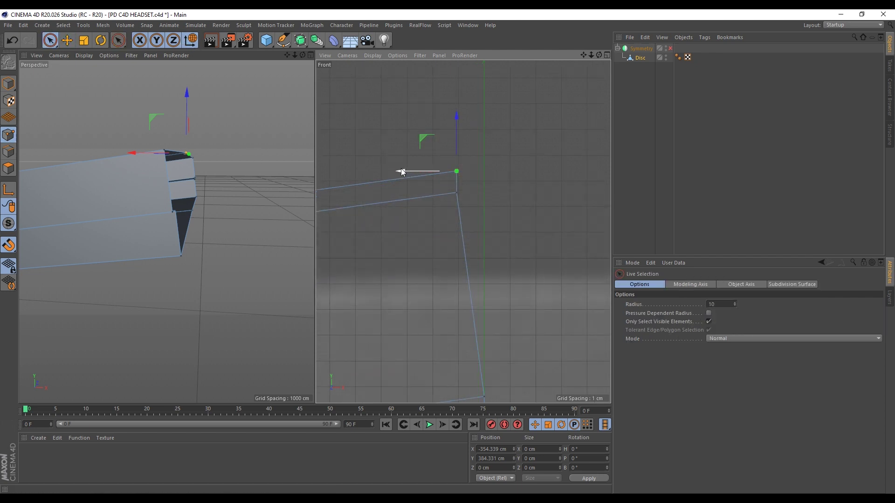
{"action": "mouse_move", "coordinate": [404, 172]}
{"action": "left_mouse_down"}
{"action": "mouse_move", "coordinate": [431, 171]}
{"action": "mouse_move", "coordinate": [419, 179]}
{"action": "left_mouse_up"}
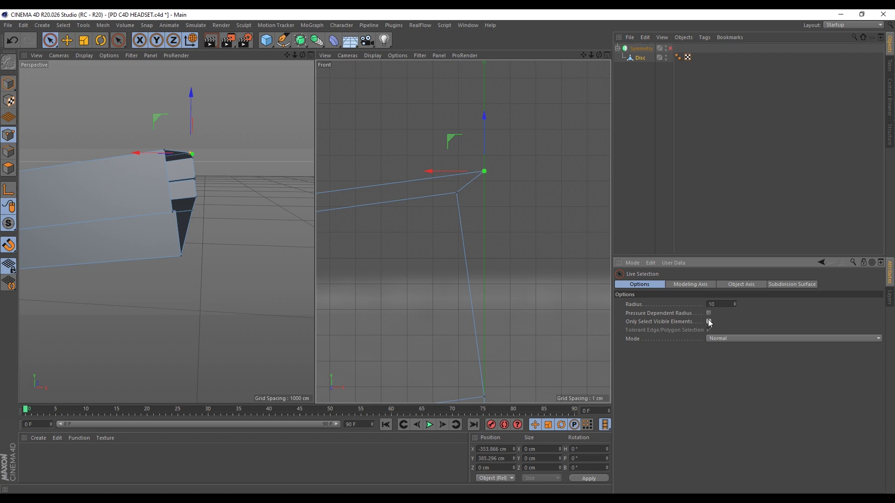
{"action": "left_click", "coordinate": [457, 192]}
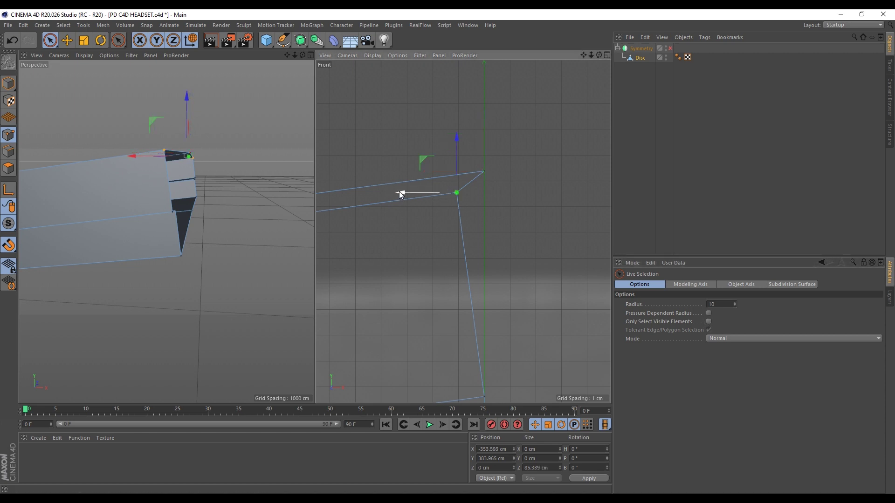
{"action": "left_click_drag", "start_coordinate": [399, 192], "coordinate": [429, 193]}
Step: Snap the headband's lower end points horizontally onto the centre line
{"action": "scroll", "coordinate": [456, 157], "scroll_direction": "down", "scroll_amount": 4}
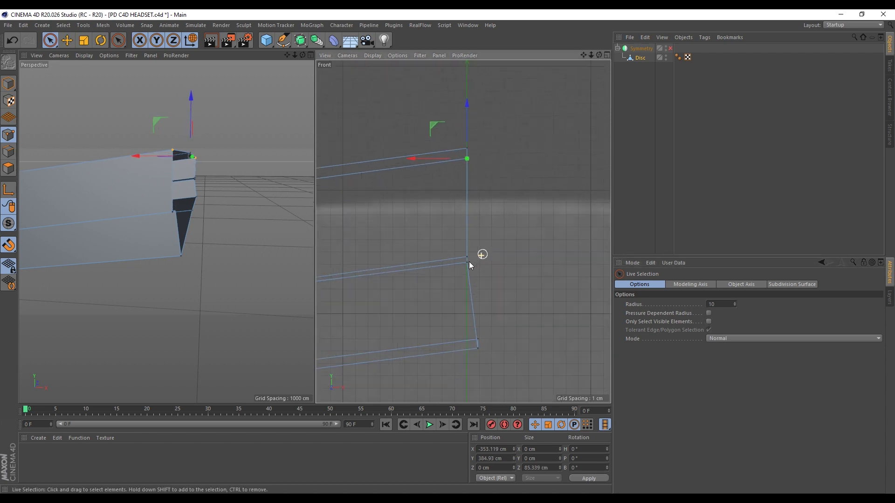
{"action": "scroll", "coordinate": [476, 255], "scroll_direction": "up", "scroll_amount": 5}
{"action": "left_click", "coordinate": [450, 262]}
{"action": "middle_click_drag", "start_coordinate": [450, 262], "coordinate": [458, 197]}
{"action": "scroll", "coordinate": [458, 199], "scroll_direction": "down", "scroll_amount": 4}
{"action": "scroll", "coordinate": [459, 224], "scroll_direction": "up", "scroll_amount": 6}
{"action": "left_click", "coordinate": [504, 227]}
{"action": "left_click_drag", "start_coordinate": [457, 228], "coordinate": [423, 228]}
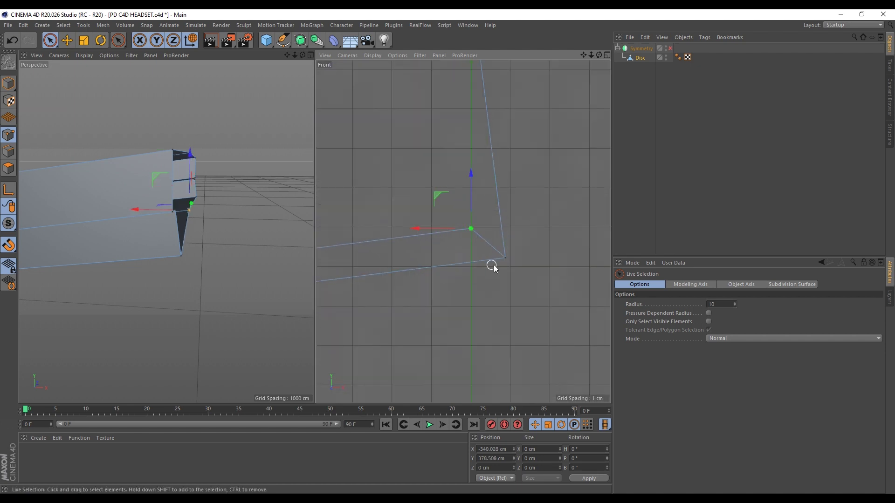
{"action": "left_click", "coordinate": [506, 257]}
{"action": "left_click", "coordinate": [506, 258]}
{"action": "left_click_drag", "start_coordinate": [448, 259], "coordinate": [415, 259]}
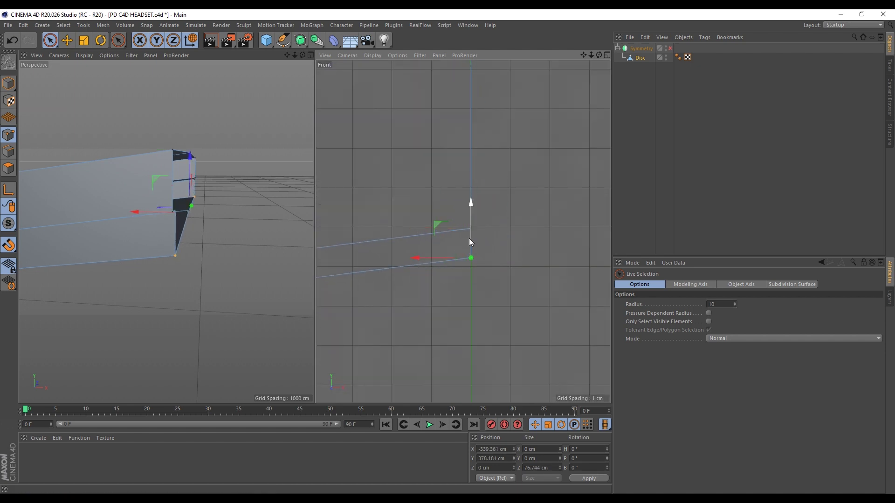
Step: Turn off snapping and re-enable the Symmetry object to mirror the corrected half
{"action": "scroll", "coordinate": [502, 227], "scroll_direction": "down", "scroll_amount": 3}
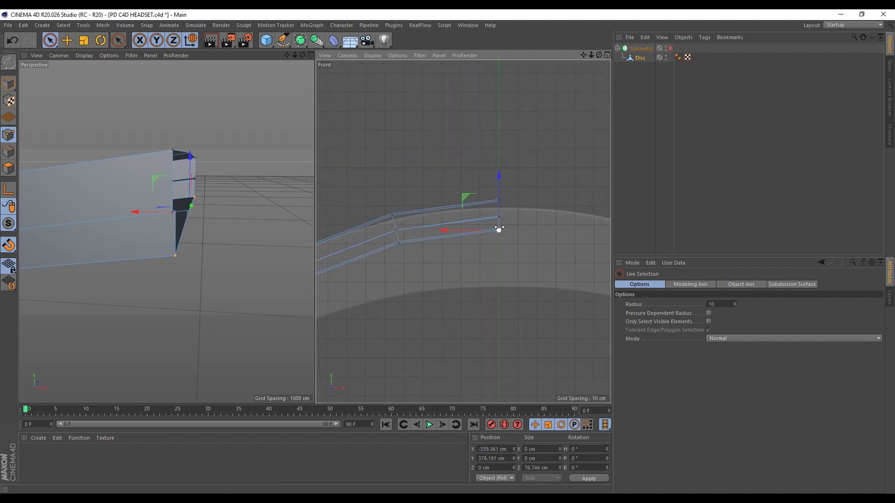
{"action": "scroll", "coordinate": [495, 251], "scroll_direction": "up", "scroll_amount": 4}
{"action": "left_click", "coordinate": [9, 245]}
{"action": "left_click", "coordinate": [50, 170]}
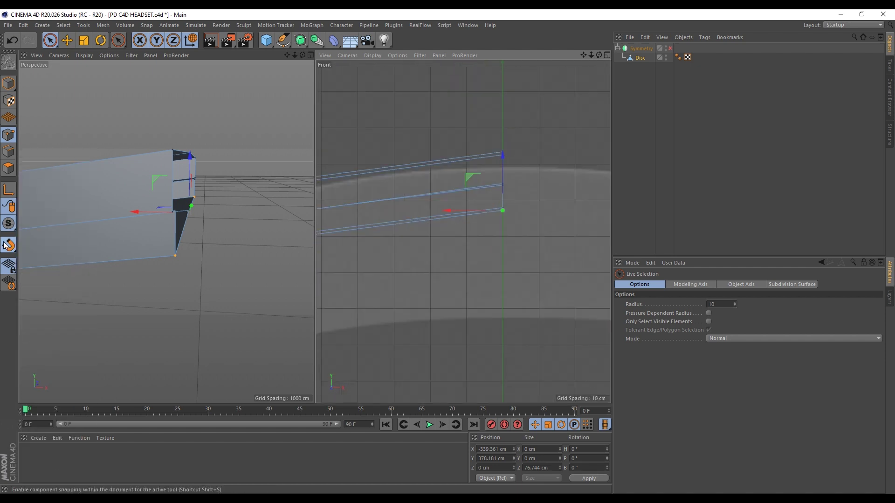
{"action": "left_click", "coordinate": [670, 48]}
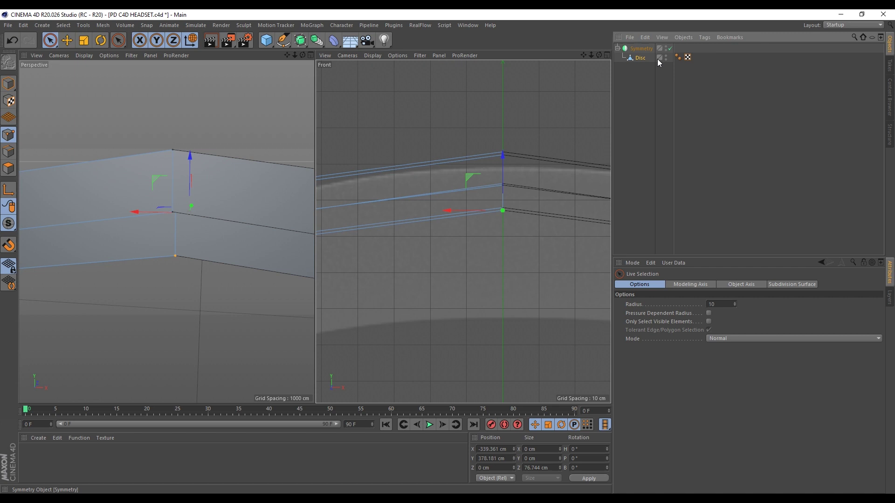
Step: Set the Live Selection radius to 35 and lower the headband's bottom centre points about 30.5 cm to the reference's inner edge
{"action": "scroll", "coordinate": [464, 156], "scroll_direction": "down", "scroll_amount": 2}
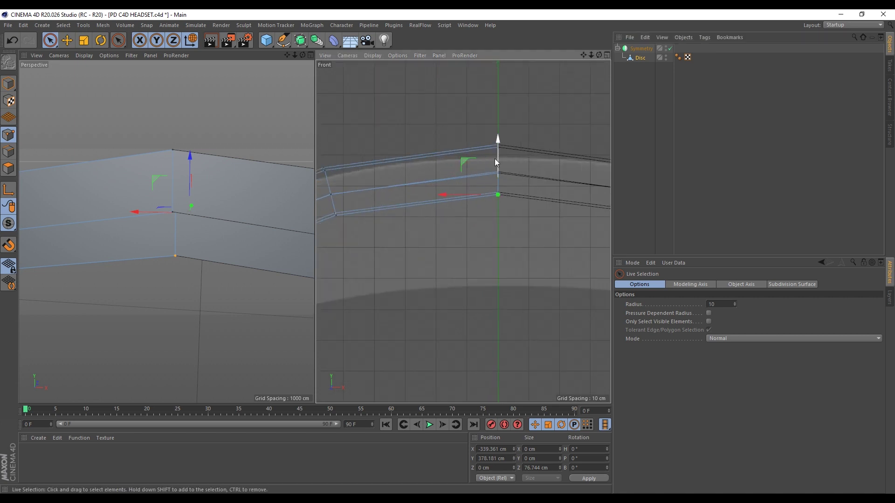
{"action": "scroll", "coordinate": [503, 153], "scroll_direction": "down", "scroll_amount": 5}
{"action": "scroll", "coordinate": [462, 184], "scroll_direction": "up", "scroll_amount": 3}
{"action": "scroll", "coordinate": [486, 170], "scroll_direction": "up", "scroll_amount": 1}
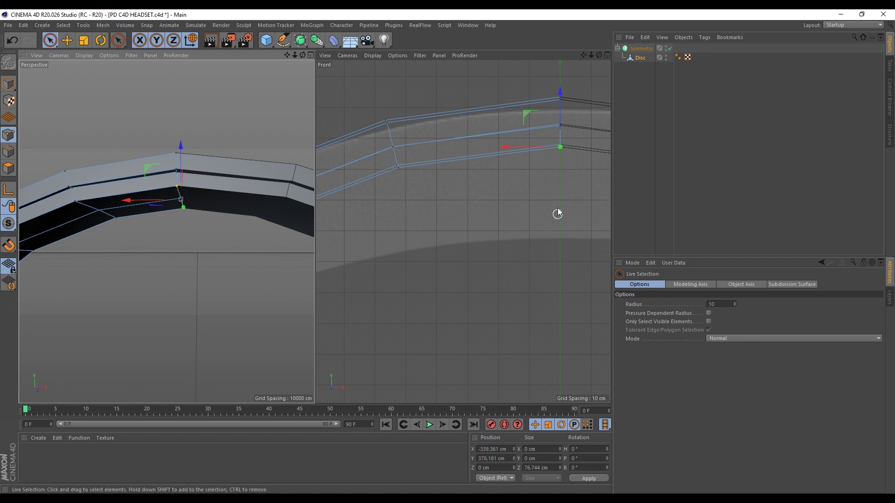
{"action": "middle_click_drag", "start_coordinate": [476, 168], "coordinate": [478, 170]}
{"action": "left_click", "coordinate": [562, 161]}
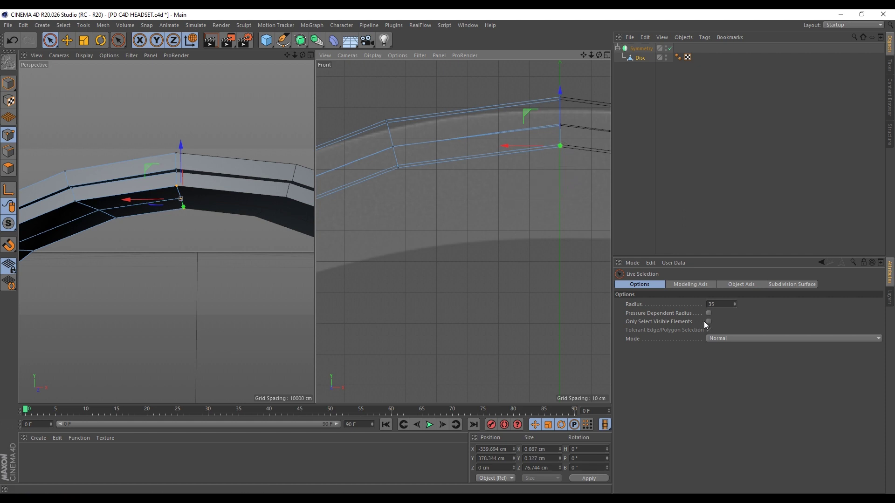
{"action": "left_click_drag", "start_coordinate": [559, 93], "coordinate": [563, 184]}
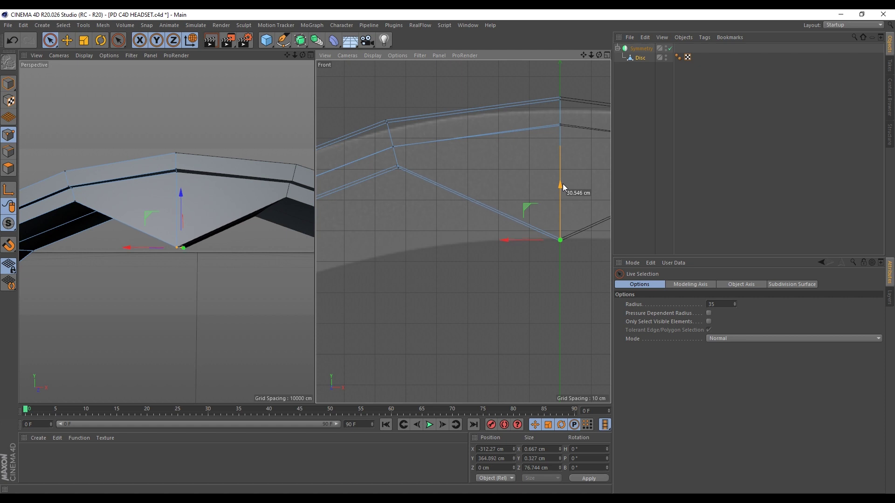
Step: Lower the headband's next two inner-edge points beside the top centre onto the reference's inner curve
{"action": "left_click", "coordinate": [403, 173]}
{"action": "scroll", "coordinate": [528, 147], "scroll_direction": "down", "scroll_amount": 5}
{"action": "scroll", "coordinate": [407, 146], "scroll_direction": "up", "scroll_amount": 4}
{"action": "left_click_drag", "start_coordinate": [496, 135], "coordinate": [510, 204]}
{"action": "scroll", "coordinate": [510, 203], "scroll_direction": "down", "scroll_amount": 5}
{"action": "scroll", "coordinate": [416, 224], "scroll_direction": "up", "scroll_amount": 3}
{"action": "left_click", "coordinate": [460, 199]}
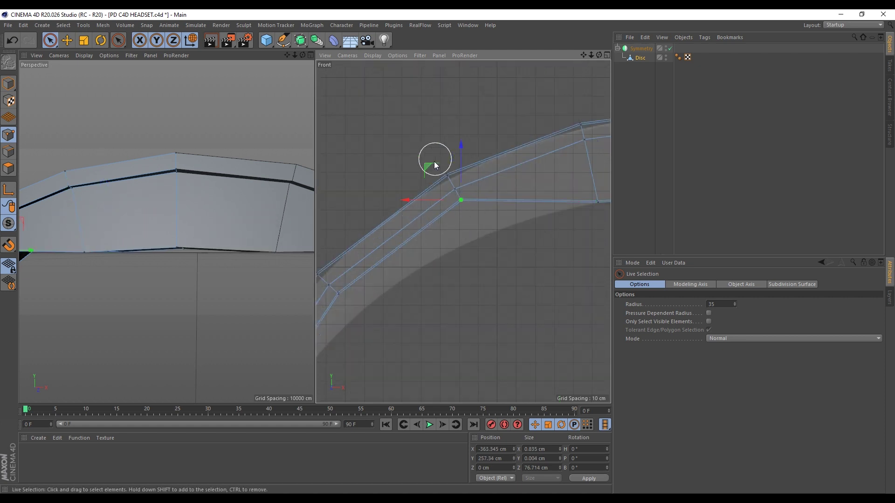
{"action": "left_click_drag", "start_coordinate": [430, 164], "coordinate": [443, 204]}
{"action": "scroll", "coordinate": [464, 175], "scroll_direction": "down", "scroll_amount": 5}
{"action": "scroll", "coordinate": [368, 276], "scroll_direction": "up", "scroll_amount": 4}
Step: Move the inner-edge points along the headband's upper curve and side onto the reference's inner outline
{"action": "left_click", "coordinate": [496, 147]}
{"action": "left_click_drag", "start_coordinate": [454, 105], "coordinate": [472, 122]}
{"action": "scroll", "coordinate": [467, 128], "scroll_direction": "down", "scroll_amount": 4}
{"action": "scroll", "coordinate": [407, 226], "scroll_direction": "up", "scroll_amount": 5}
{"action": "left_click", "coordinate": [414, 197]}
{"action": "left_click_drag", "start_coordinate": [372, 153], "coordinate": [388, 155]}
{"action": "scroll", "coordinate": [385, 163], "scroll_direction": "down", "scroll_amount": 4}
{"action": "scroll", "coordinate": [367, 210], "scroll_direction": "up", "scroll_amount": 4}
{"action": "left_click", "coordinate": [367, 209]}
{"action": "left_click_drag", "start_coordinate": [326, 205], "coordinate": [332, 207]}
{"action": "scroll", "coordinate": [372, 179], "scroll_direction": "down", "scroll_amount": 4}
{"action": "scroll", "coordinate": [394, 234], "scroll_direction": "up", "scroll_amount": 4}
{"action": "left_click", "coordinate": [353, 211]}
{"action": "scroll", "coordinate": [397, 215], "scroll_direction": "down", "scroll_amount": 4}
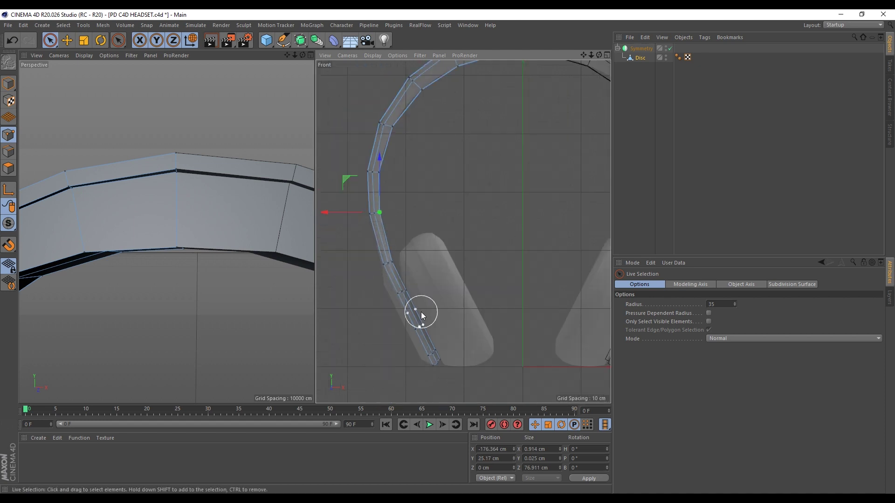
Step: Adjust the headband's inner points near its lower end, beside the ear cup, to follow the reference
{"action": "scroll", "coordinate": [435, 366], "scroll_direction": "up", "scroll_amount": 5}
{"action": "left_click", "coordinate": [451, 327]}
{"action": "left_click_drag", "start_coordinate": [421, 292], "coordinate": [393, 237]}
{"action": "left_click", "coordinate": [429, 273]}
{"action": "scroll", "coordinate": [436, 306], "scroll_direction": "down", "scroll_amount": 3}
{"action": "scroll", "coordinate": [180, 337], "scroll_direction": "down", "scroll_amount": 5}
{"action": "scroll", "coordinate": [180, 337], "scroll_direction": "down", "scroll_amount": 3}
{"action": "scroll", "coordinate": [407, 259], "scroll_direction": "down", "scroll_amount": 6}
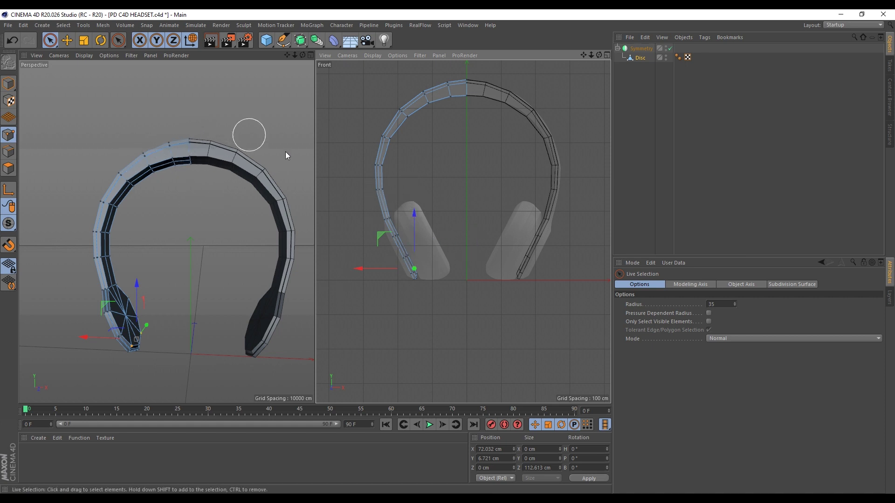
Step: Add a cylinder, place it over the reference's ear cup beside the modelled headband half and rotate it about 64° to match the cup's tilt
{"action": "scroll", "coordinate": [469, 294], "scroll_direction": "up", "scroll_amount": 5}
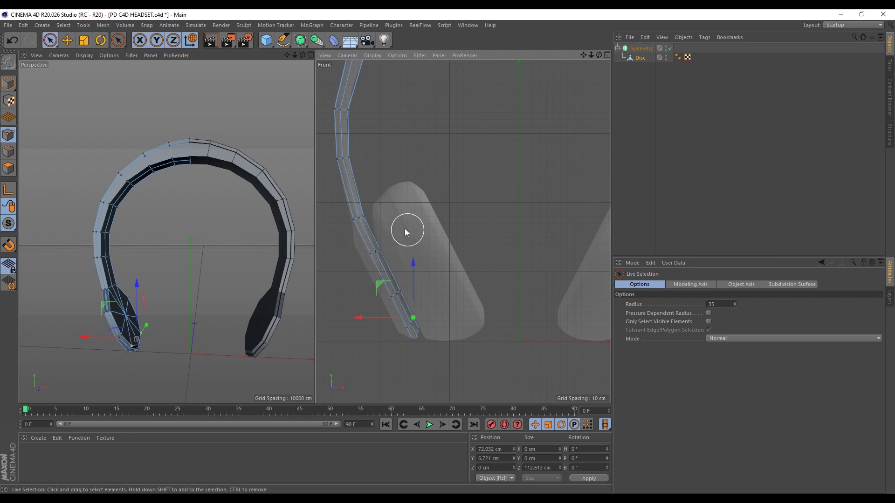
{"action": "left_click", "coordinate": [268, 42]}
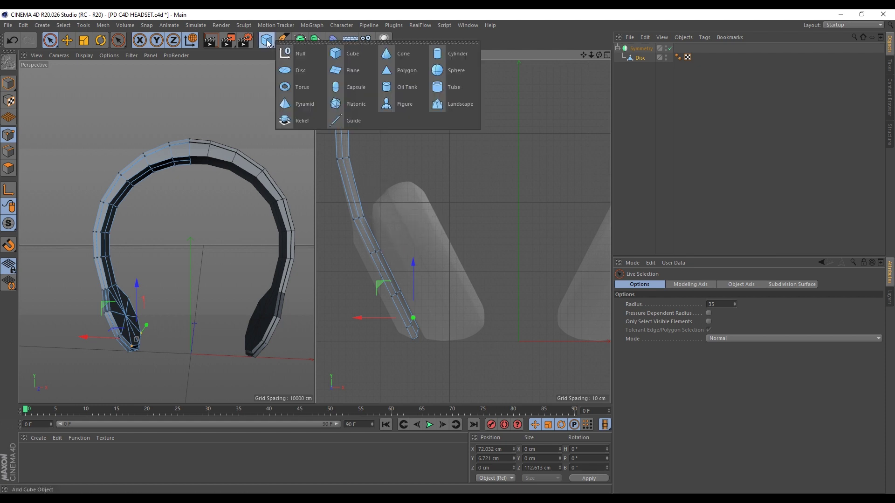
{"action": "left_click", "coordinate": [471, 52]}
{"action": "left_click", "coordinate": [6, 86]}
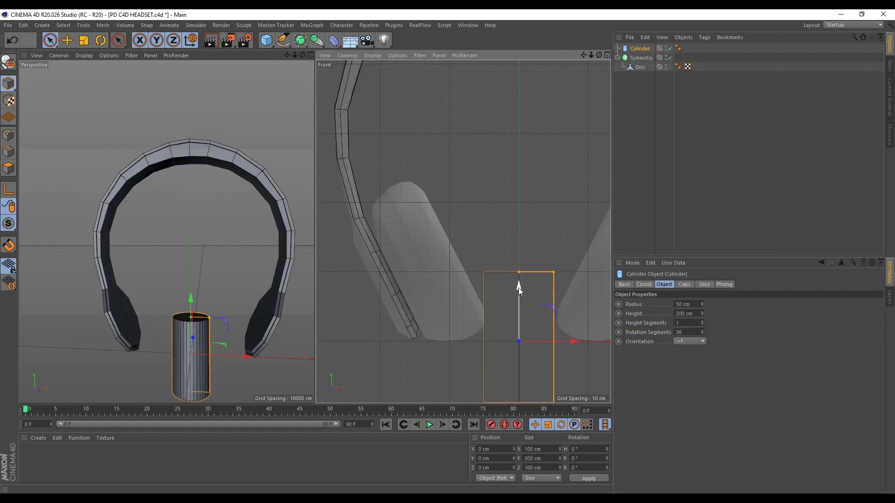
{"action": "left_click_drag", "start_coordinate": [518, 287], "coordinate": [518, 210]}
{"action": "left_click_drag", "start_coordinate": [572, 265], "coordinate": [485, 265]}
{"action": "key", "text": "r"}
{"action": "left_click_drag", "start_coordinate": [454, 237], "coordinate": [485, 273]}
Step: Resize the cylinder to about 82 cm radius and 15.7 cm height and position it against the headband plate's inner side
{"action": "left_click_drag", "start_coordinate": [495, 231], "coordinate": [447, 256]}
{"action": "left_click_drag", "start_coordinate": [464, 286], "coordinate": [482, 323]}
{"action": "scroll", "coordinate": [410, 300], "scroll_direction": "up", "scroll_amount": 3}
{"action": "key", "text": "e"}
{"action": "key", "text": "w"}
{"action": "key", "text": "w"}
{"action": "left_click_drag", "start_coordinate": [492, 223], "coordinate": [461, 238]}
{"action": "scroll", "coordinate": [420, 278], "scroll_direction": "up", "scroll_amount": 3}
{"action": "left_click_drag", "start_coordinate": [503, 375], "coordinate": [482, 356]}
{"action": "left_click_drag", "start_coordinate": [432, 306], "coordinate": [437, 318]}
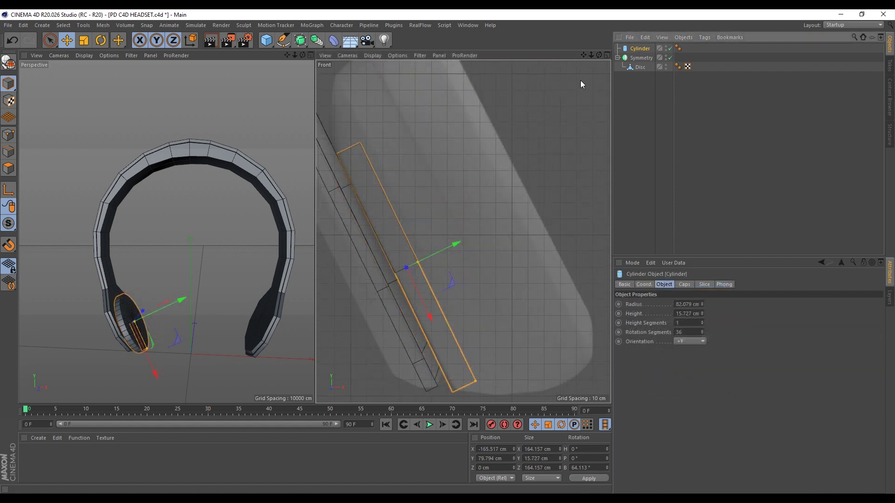
Step: Set the cylinder's rotation segments to 12 and make it editable
{"action": "left_click", "coordinate": [690, 330]}
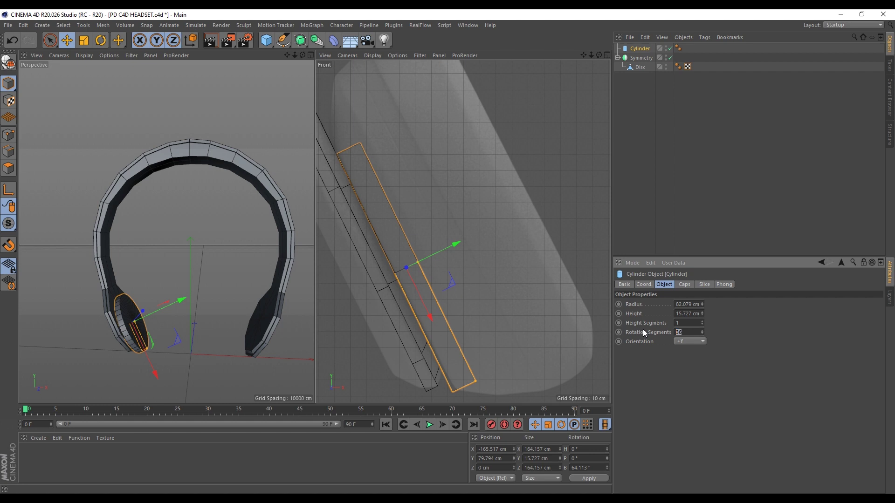
{"action": "type", "text": "12"}
{"action": "key", "text": "Return"}
{"action": "scroll", "coordinate": [140, 327], "scroll_direction": "up", "scroll_amount": 5}
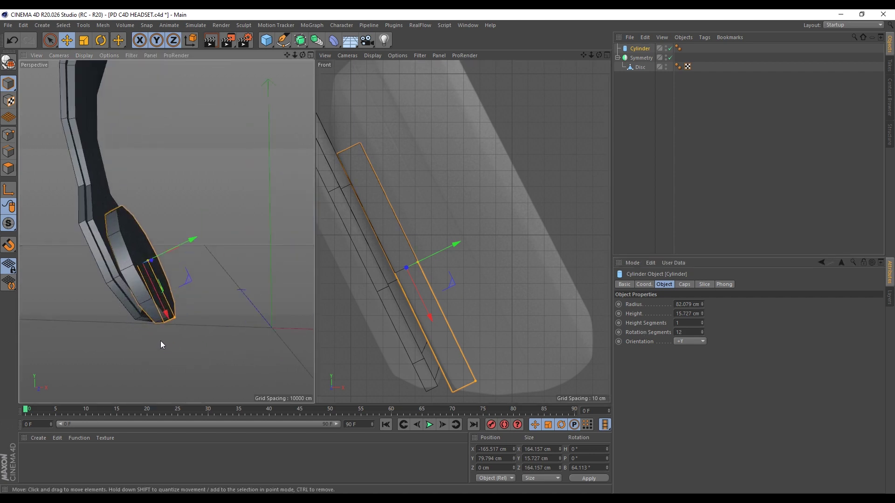
{"action": "key", "text": "c"}
{"action": "right_click", "coordinate": [118, 275]}
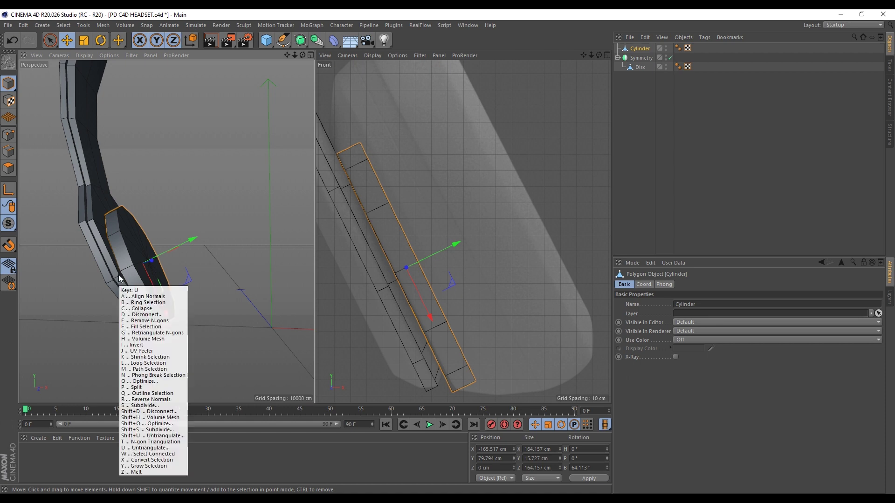
{"action": "key", "text": "Escape"}
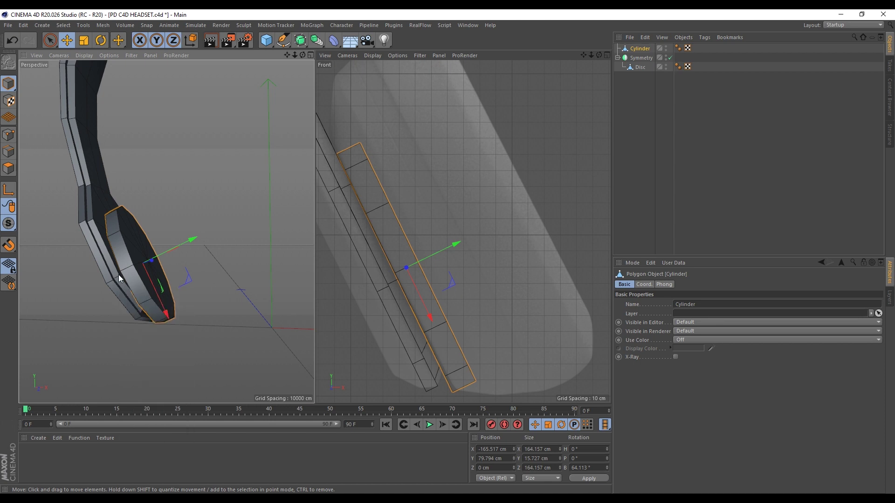
Step: Select the cylinder's inward-facing cap polygons, scale them to about 210 cm and shift them about 12.7 cm up along the cup's tilt
{"action": "left_click", "coordinate": [9, 168]}
{"action": "scroll", "coordinate": [158, 283], "scroll_direction": "up", "scroll_amount": 3}
{"action": "left_click_drag", "start_coordinate": [158, 282], "coordinate": [105, 294], "text": "alt"}
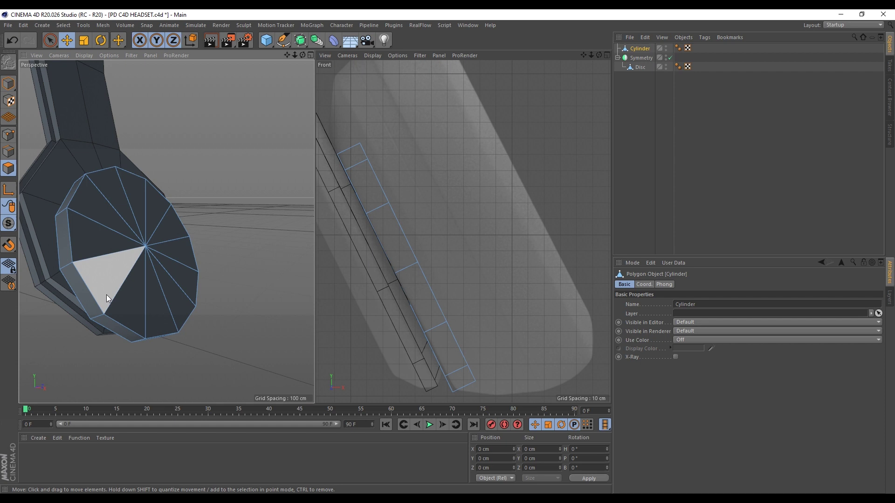
{"action": "key", "text": "u"}
{"action": "key", "text": "l"}
{"action": "left_click", "coordinate": [126, 276]}
{"action": "key", "text": "t"}
{"action": "scroll", "coordinate": [468, 276], "scroll_direction": "down", "scroll_amount": 1}
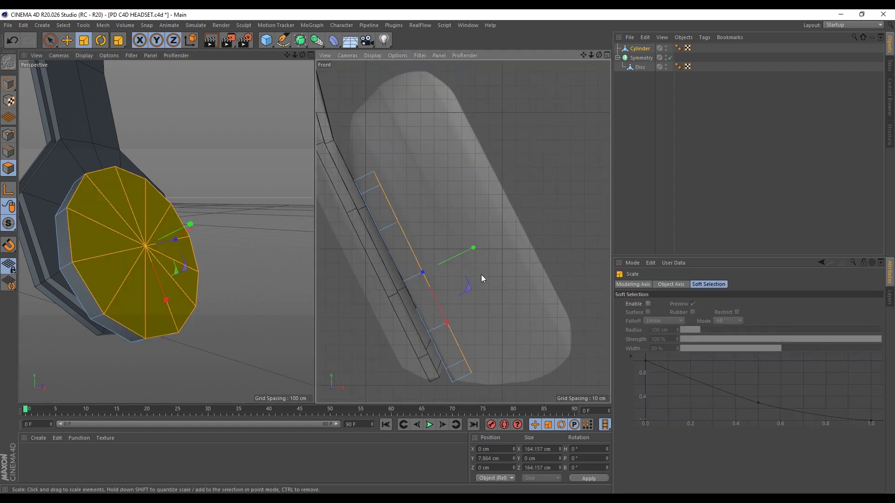
{"action": "left_click_drag", "start_coordinate": [482, 275], "coordinate": [571, 292]}
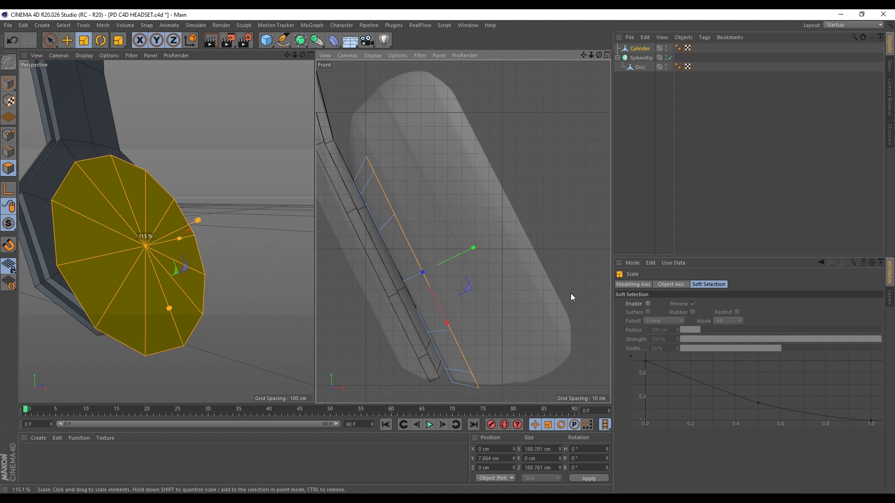
{"action": "key", "text": "e"}
{"action": "left_click_drag", "start_coordinate": [449, 325], "coordinate": [521, 305]}
{"action": "key", "text": "t"}
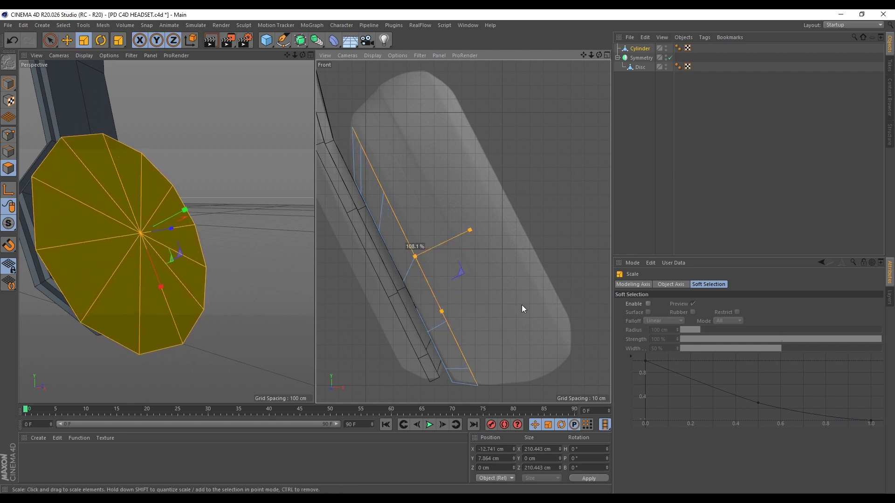
Step: Extrude the cap twice along the cup's axis, by about 18 cm and 12 cm, widening it to about 234 cm and 242 cm
{"action": "key", "text": "e"}
{"action": "left_click_drag", "start_coordinate": [478, 328], "coordinate": [565, 244]}
{"action": "key", "text": "t"}
{"action": "key", "text": "e"}
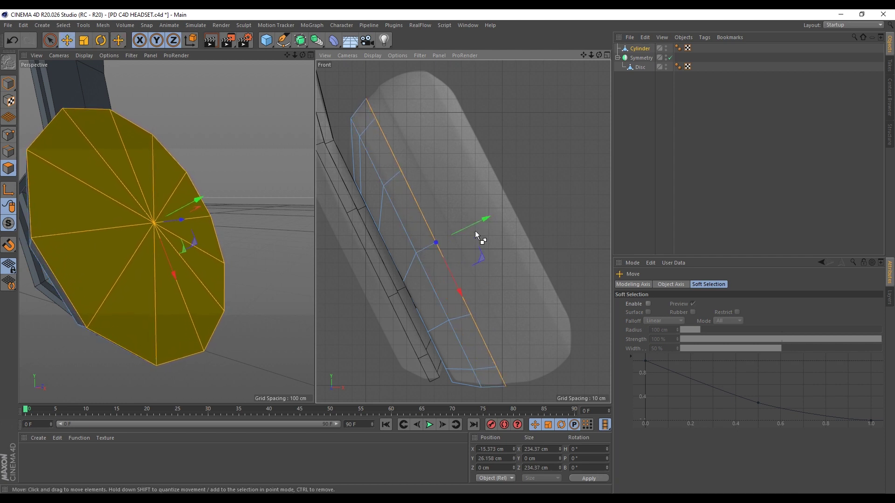
{"action": "left_click_drag", "start_coordinate": [486, 218], "coordinate": [501, 212], "text": "ctrl"}
{"action": "key", "text": "t"}
{"action": "left_click_drag", "start_coordinate": [520, 221], "coordinate": [553, 222]}
{"action": "scroll", "coordinate": [425, 228], "scroll_direction": "down", "scroll_amount": 2}
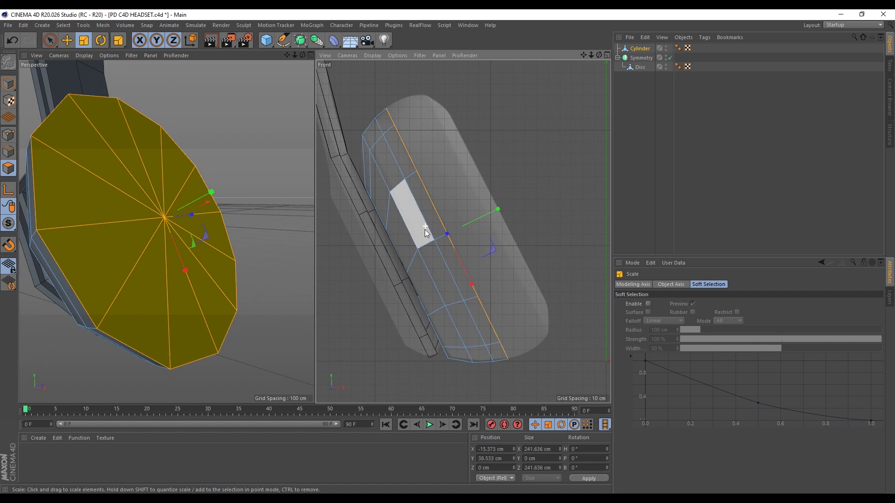
{"action": "scroll", "coordinate": [426, 230], "scroll_direction": "up", "scroll_amount": 2}
Step: Extrude the cap about 38 cm further in total along the cup's axis and narrow it to about 231 cm
{"action": "key", "text": "e"}
{"action": "left_click_drag", "start_coordinate": [486, 198], "coordinate": [513, 193], "text": "ctrl"}
{"action": "key", "text": "t"}
{"action": "left_click_drag", "start_coordinate": [565, 177], "coordinate": [531, 181]}
{"action": "key", "text": "e"}
{"action": "key", "text": "t"}
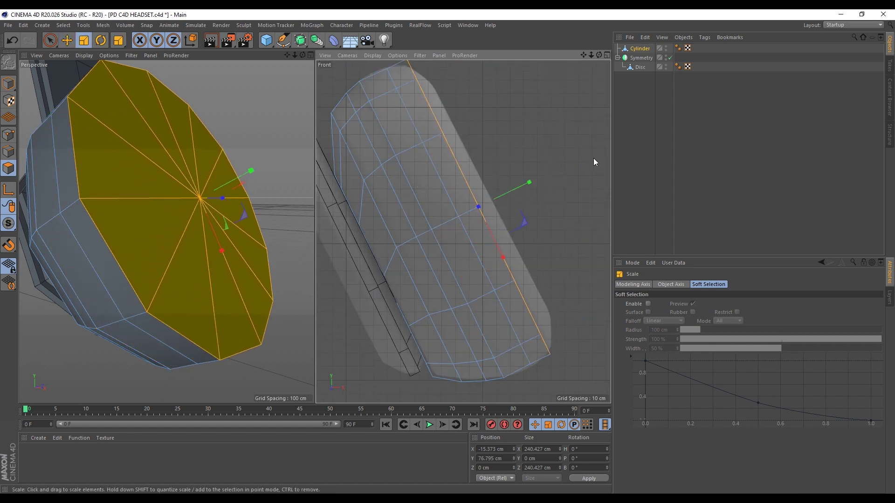
{"action": "left_click_drag", "start_coordinate": [594, 159], "coordinate": [576, 159]}
{"action": "scroll", "coordinate": [476, 227], "scroll_direction": "down", "scroll_amount": 2}
{"action": "scroll", "coordinate": [240, 233], "scroll_direction": "down", "scroll_amount": 2}
Step: Extend the cap about 8 cm more and scale it down to follow the rounded edge of the reference cup
{"action": "key", "text": "e"}
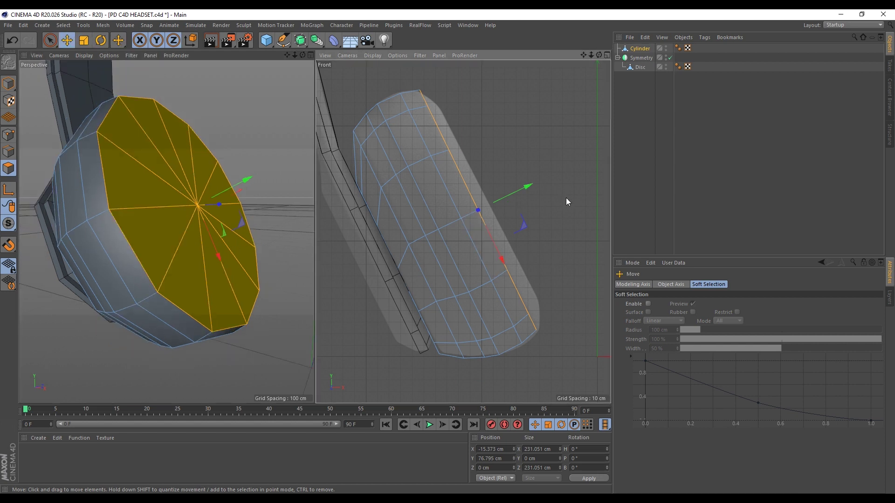
{"action": "key", "text": "t"}
{"action": "left_click_drag", "start_coordinate": [533, 179], "coordinate": [265, 205]}
{"action": "left_click_drag", "start_coordinate": [188, 204], "coordinate": [143, 238], "text": "alt"}
Step: Inset the cap polygons by about 16 cm with Extrude Inner and move them slightly outward along the cup's axis
{"action": "key", "text": "i"}
{"action": "left_click_drag", "start_coordinate": [243, 135], "coordinate": [212, 106]}
{"action": "scroll", "coordinate": [163, 169], "scroll_direction": "up", "scroll_amount": 3}
{"action": "mouse_move", "coordinate": [156, 140]}
{"action": "left_mouse_down", "text": "alt"}
{"action": "mouse_move", "coordinate": [146, 166]}
{"action": "mouse_move", "coordinate": [154, 149]}
{"action": "left_mouse_up", "text": "alt"}
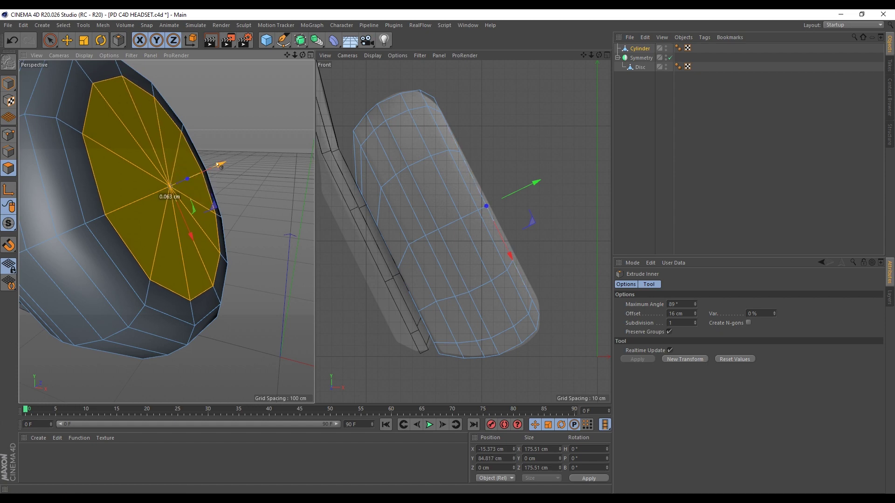
{"action": "left_click_drag", "start_coordinate": [217, 165], "coordinate": [219, 164]}
{"action": "left_click_drag", "start_coordinate": [143, 177], "coordinate": [115, 179], "text": "alt"}
Step: Inset the cap polygons again by about 16 cm and push them into the cup to hollow its centre
{"action": "left_click", "coordinate": [238, 118]}
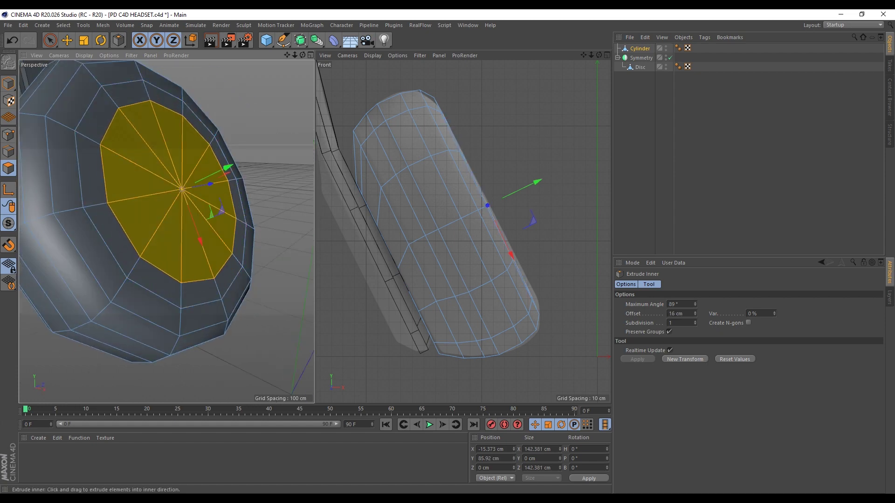
{"action": "left_click_drag", "start_coordinate": [230, 118], "coordinate": [230, 118]}
{"action": "left_click_drag", "start_coordinate": [228, 167], "coordinate": [184, 184]}
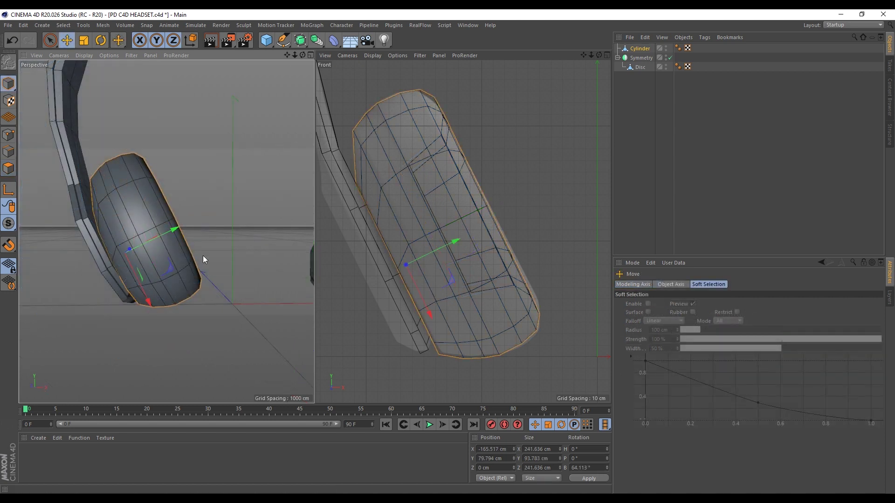
Step: Add a Symmetry object and make the ear-cup cylinder its child to mirror the cup to the other side
{"action": "left_click", "coordinate": [316, 42]}
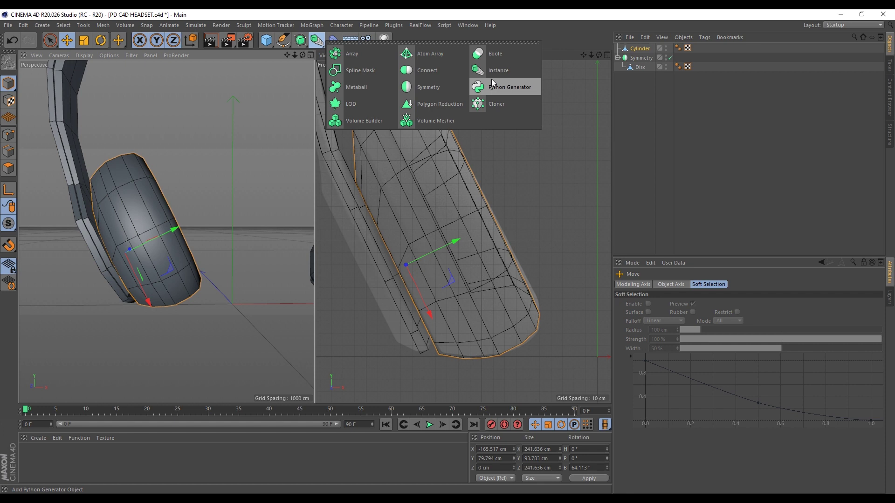
{"action": "left_click", "coordinate": [427, 88]}
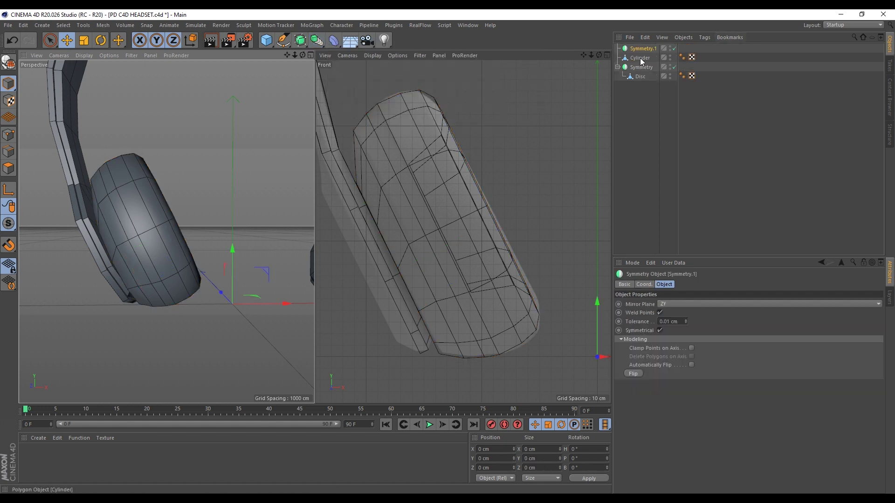
{"action": "left_click_drag", "start_coordinate": [641, 60], "coordinate": [643, 49]}
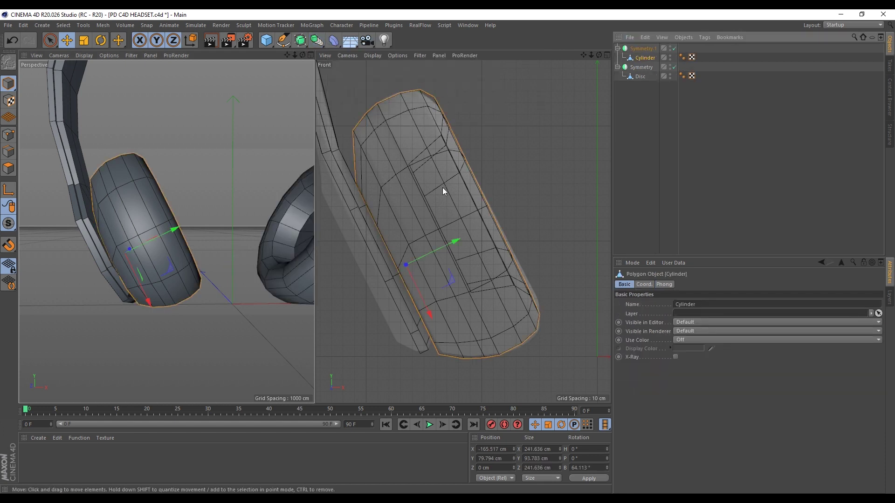
{"action": "key", "text": "h"}
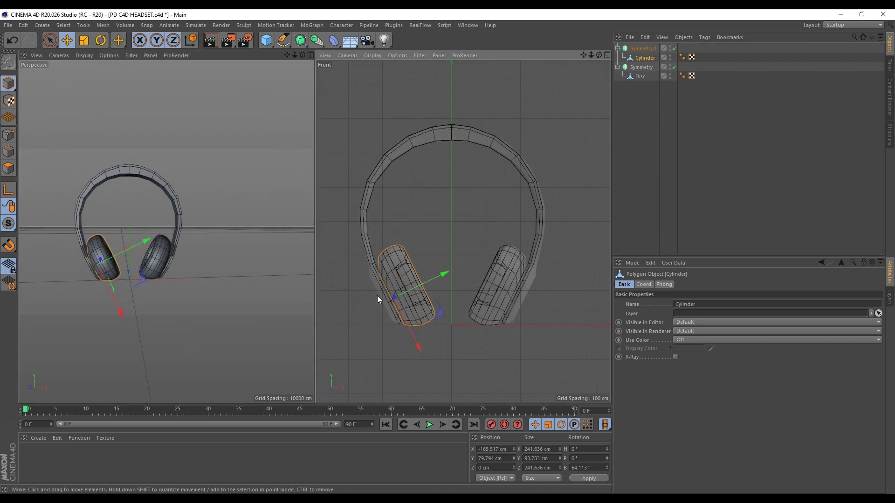
{"action": "scroll", "coordinate": [379, 295], "scroll_direction": "up", "scroll_amount": 5}
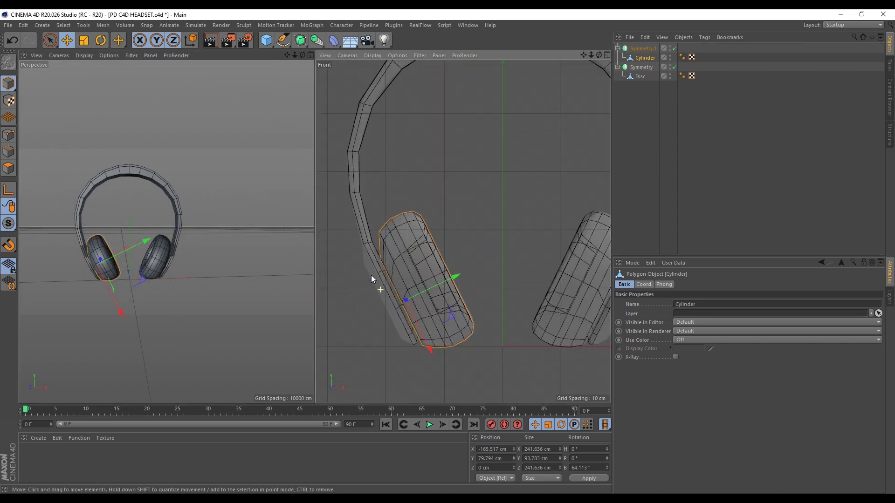
Step: Select the headband's Disc mesh and switch to polygon editing with the plate's outer face in view
{"action": "left_click", "coordinate": [361, 233]}
{"action": "left_click", "coordinate": [640, 76]}
{"action": "left_click_drag", "start_coordinate": [71, 251], "coordinate": [149, 258], "text": "alt"}
{"action": "scroll", "coordinate": [149, 258], "scroll_direction": "up", "scroll_amount": 5}
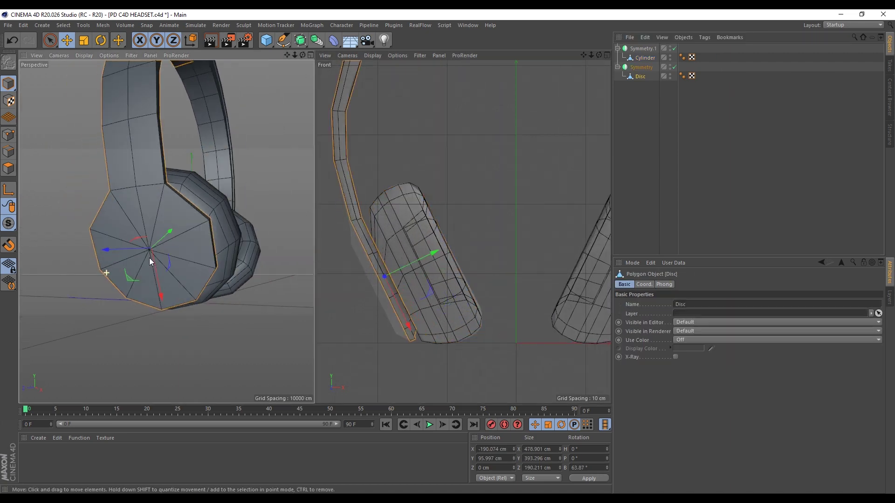
{"action": "left_click", "coordinate": [9, 168]}
{"action": "key", "text": "u"}
{"action": "key", "text": "l"}
{"action": "left_click", "coordinate": [67, 40]}
{"action": "left_click_drag", "start_coordinate": [151, 186], "coordinate": [106, 212], "text": "alt"}
{"action": "left_click", "coordinate": [283, 127]}
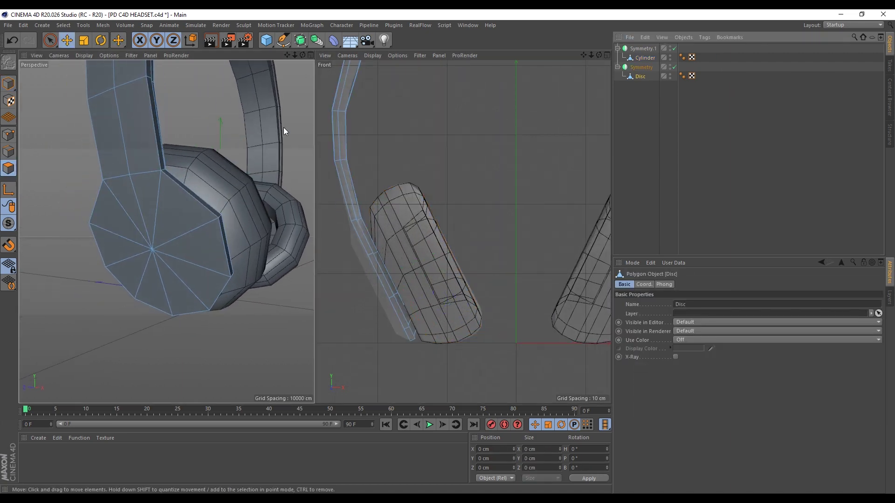
Step: Loop-select the round plate's outer face, extrude it about 16 cm outward and scale it down to about 70%
{"action": "key", "text": "u"}
{"action": "key", "text": "l"}
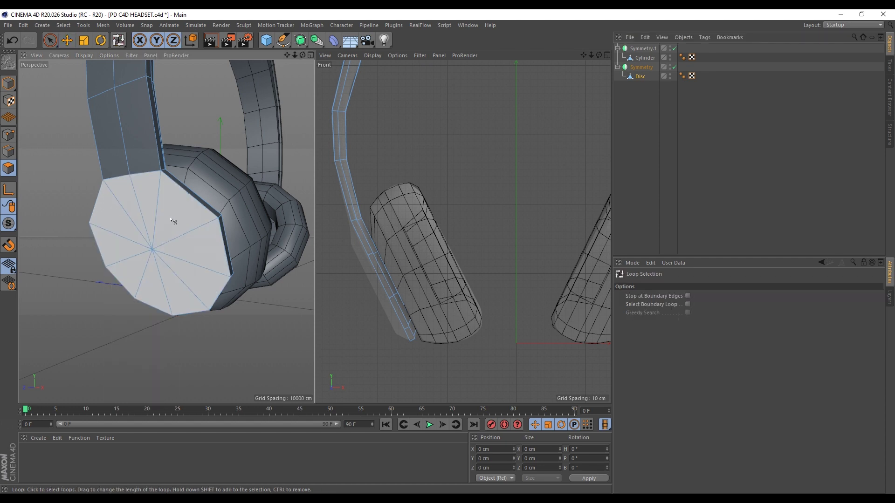
{"action": "left_click", "coordinate": [158, 217]}
{"action": "key", "text": "e"}
{"action": "left_click_drag", "start_coordinate": [226, 247], "coordinate": [118, 278], "text": "alt"}
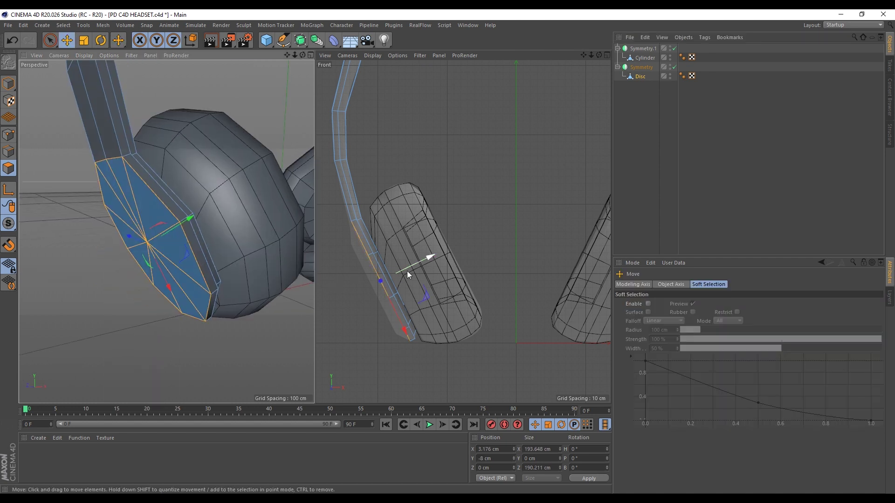
{"action": "left_click_drag", "start_coordinate": [431, 254], "coordinate": [421, 260]}
{"action": "key", "text": "t"}
{"action": "left_click_drag", "start_coordinate": [496, 206], "coordinate": [410, 242]}
{"action": "left_click_drag", "start_coordinate": [400, 243], "coordinate": [396, 243]}
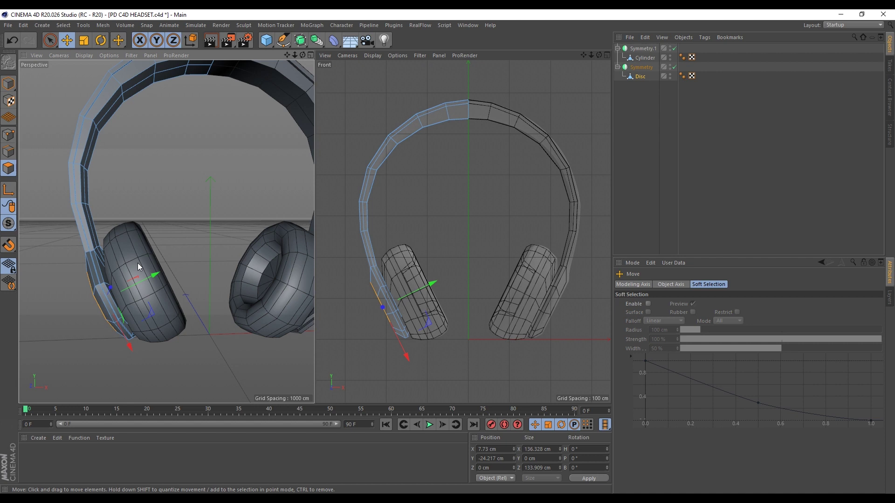
Step: Add a Subdivision Surface as parent of the ear cups' Symmetry object, and select the headband's Symmetry object
{"action": "left_click", "coordinate": [641, 49]}
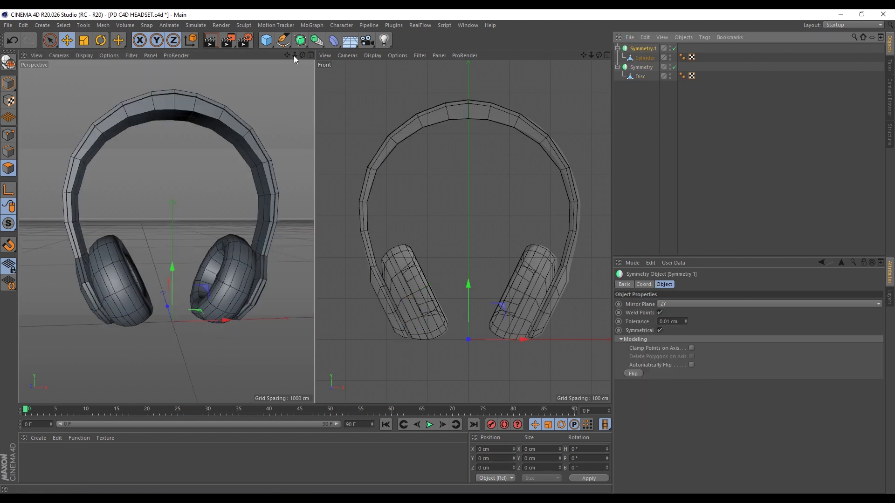
{"action": "left_click", "coordinate": [308, 47]}
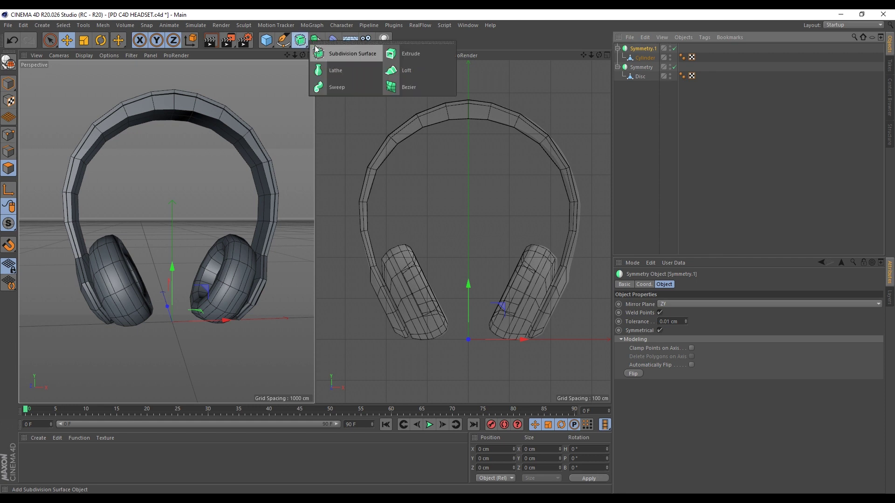
{"action": "left_click", "coordinate": [344, 49], "text": "alt"}
{"action": "left_click", "coordinate": [639, 78]}
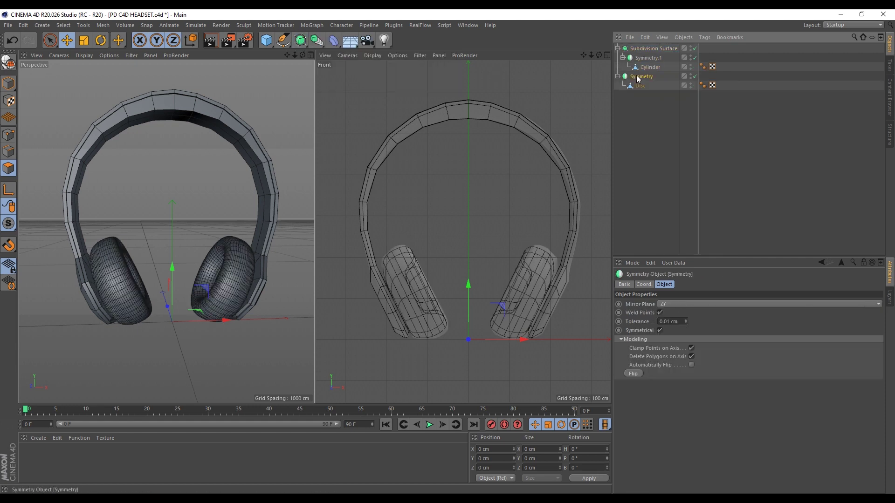
Step: Add a Subdivision Surface as parent of the headband's Symmetry object and inspect the smoothed headset around the ear cups
{"action": "left_click", "coordinate": [302, 44]}
{"action": "left_click", "coordinate": [343, 51], "text": "alt"}
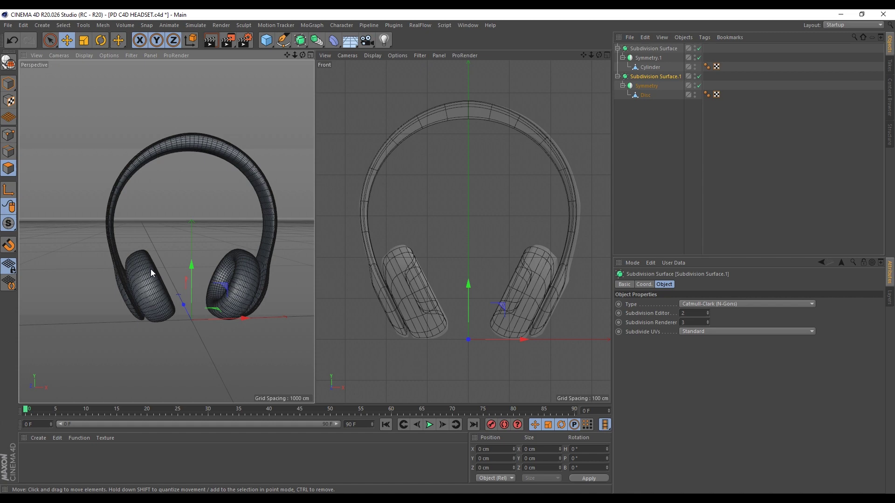
{"action": "scroll", "coordinate": [84, 248], "scroll_direction": "up", "scroll_amount": 2}
{"action": "scroll", "coordinate": [135, 301], "scroll_direction": "up", "scroll_amount": 3}
{"action": "scroll", "coordinate": [166, 306], "scroll_direction": "down", "scroll_amount": 1}
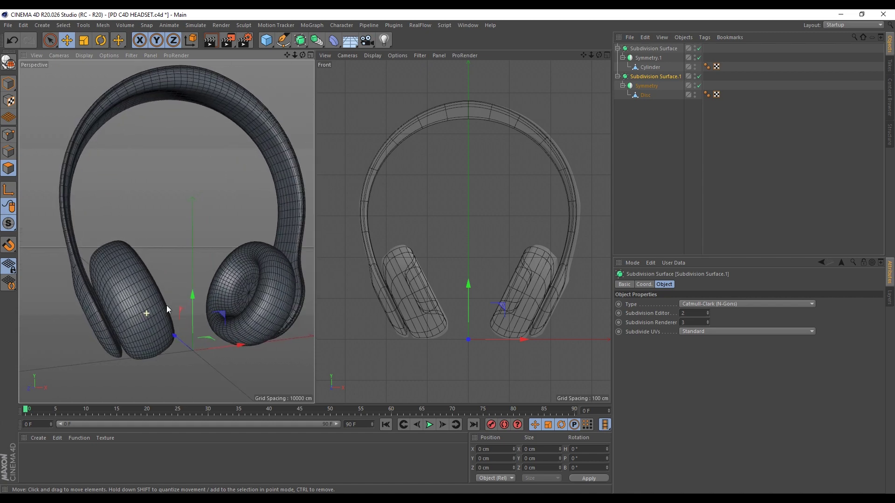
{"action": "scroll", "coordinate": [146, 306], "scroll_direction": "up", "scroll_amount": 2}
{"action": "scroll", "coordinate": [146, 310], "scroll_direction": "up", "scroll_amount": 2}
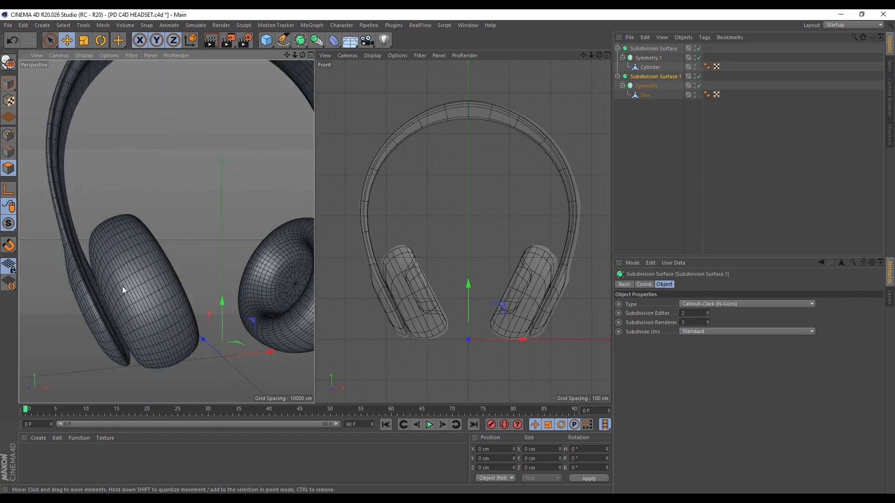
{"action": "scroll", "coordinate": [131, 299], "scroll_direction": "down", "scroll_amount": 4}
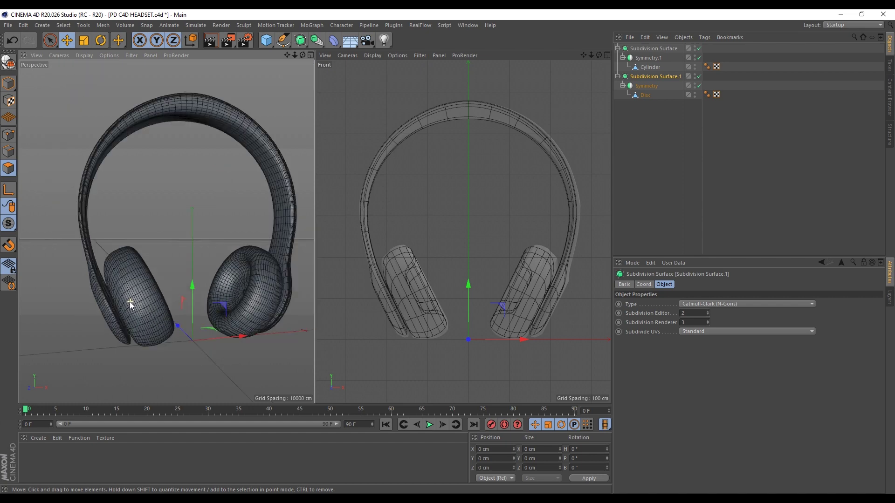
{"action": "scroll", "coordinate": [122, 271], "scroll_direction": "down", "scroll_amount": 1}
{"action": "scroll", "coordinate": [112, 242], "scroll_direction": "up", "scroll_amount": 1}
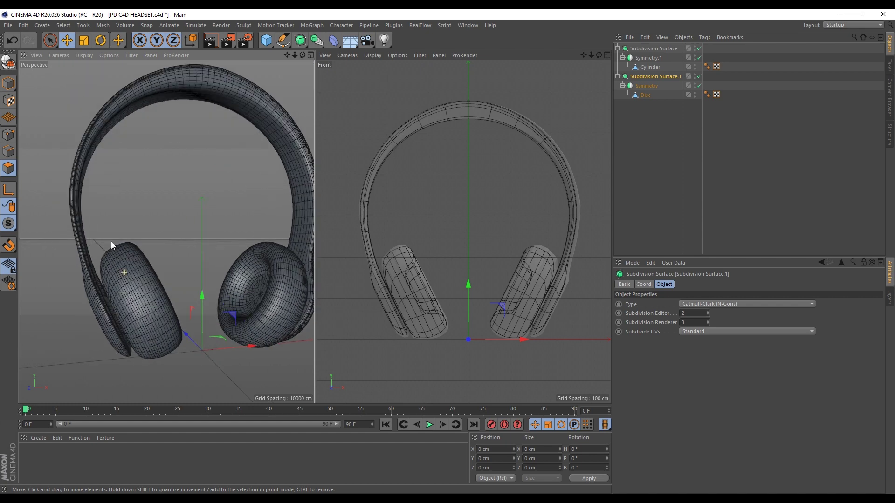
Step: Turn off the headband's Subdivision Surface and, with the perspective view maximized, loop-cut the Disc mesh along the band's outer edge
{"action": "left_click", "coordinate": [699, 76]}
{"action": "left_click", "coordinate": [653, 94]}
{"action": "scroll", "coordinate": [161, 163], "scroll_direction": "up", "scroll_amount": 2}
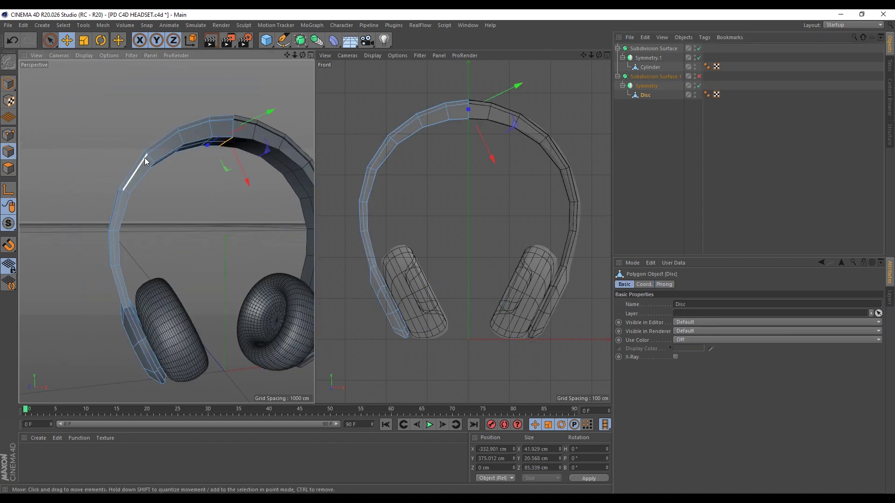
{"action": "scroll", "coordinate": [159, 153], "scroll_direction": "up", "scroll_amount": 1}
{"action": "left_click", "coordinate": [311, 55]}
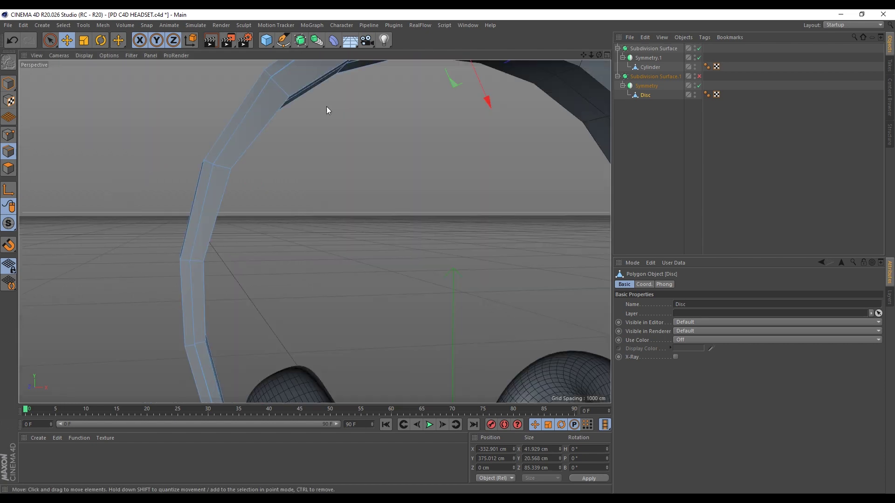
{"action": "scroll", "coordinate": [236, 123], "scroll_direction": "down", "scroll_amount": 2}
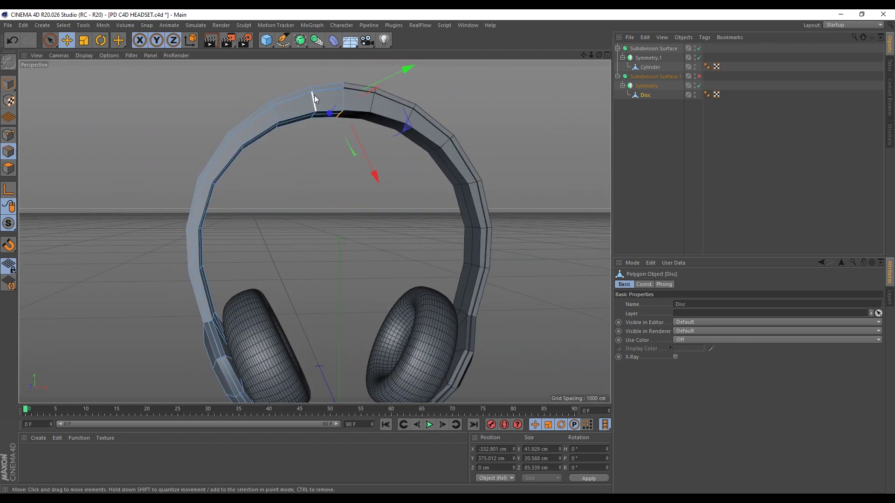
{"action": "key", "text": "m"}
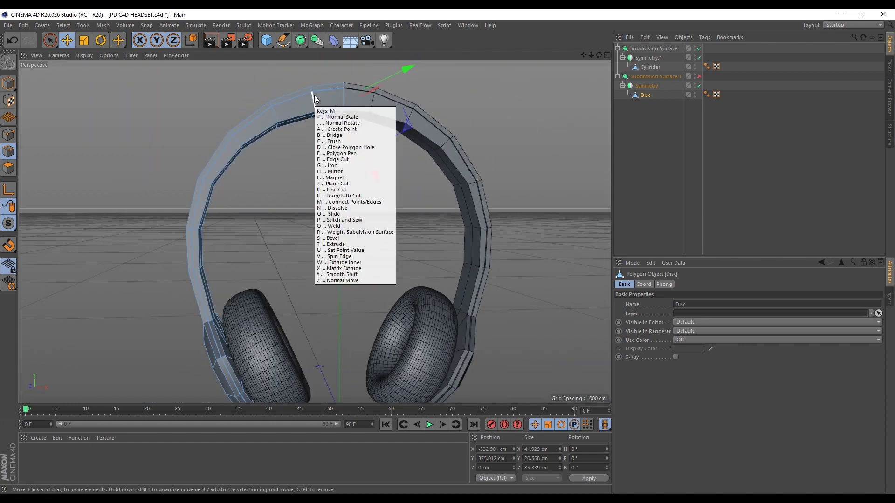
{"action": "key", "text": "l"}
{"action": "scroll", "coordinate": [280, 107], "scroll_direction": "up", "scroll_amount": 6}
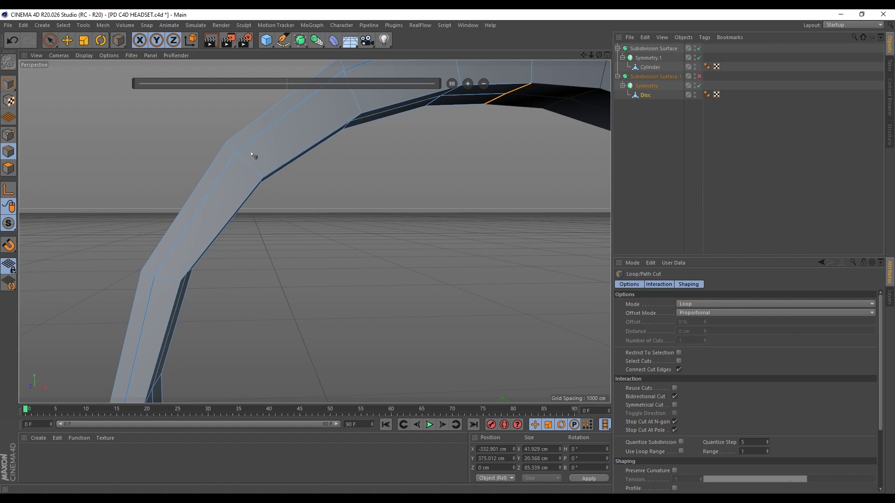
{"action": "scroll", "coordinate": [254, 161], "scroll_direction": "up", "scroll_amount": 2}
{"action": "left_click_drag", "start_coordinate": [242, 145], "coordinate": [233, 117], "text": "alt"}
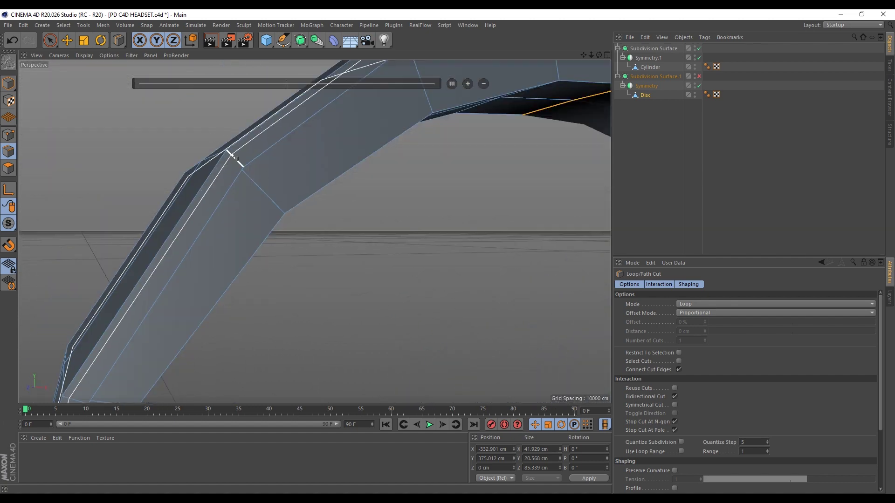
{"action": "scroll", "coordinate": [186, 140], "scroll_direction": "down", "scroll_amount": 5}
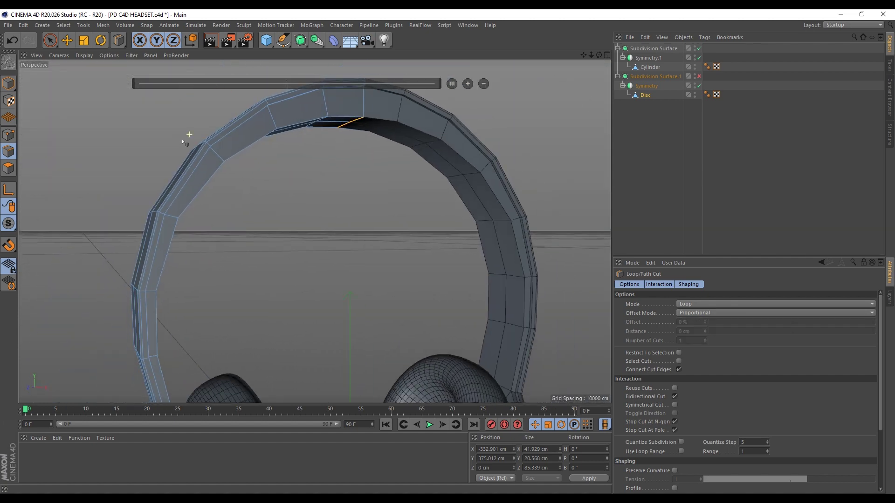
Step: Add a loop cut to the headband's rim at its lower end beside the ear cup
{"action": "scroll", "coordinate": [163, 345], "scroll_direction": "up", "scroll_amount": 4}
{"action": "scroll", "coordinate": [163, 346], "scroll_direction": "up", "scroll_amount": 1}
{"action": "scroll", "coordinate": [97, 329], "scroll_direction": "up", "scroll_amount": 2}
{"action": "left_click_drag", "start_coordinate": [96, 329], "coordinate": [129, 250], "text": "alt"}
{"action": "left_click_drag", "start_coordinate": [201, 247], "coordinate": [127, 289], "text": "alt"}
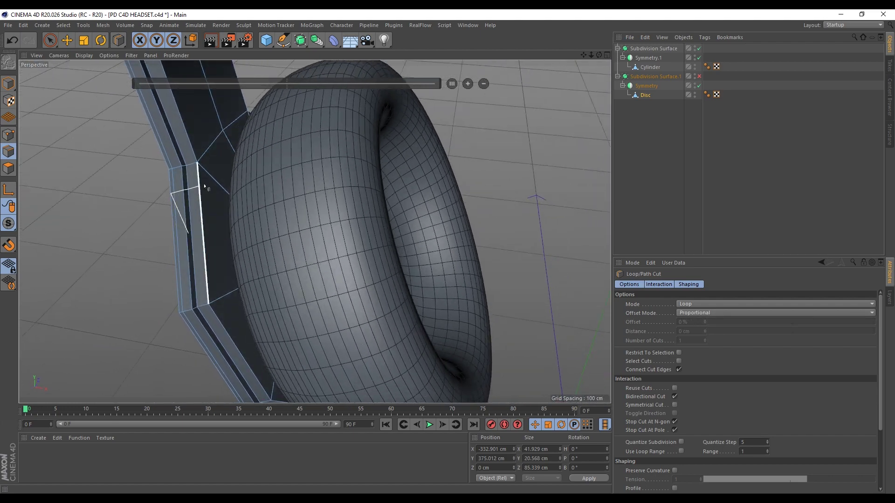
{"action": "left_click", "coordinate": [207, 188]}
{"action": "scroll", "coordinate": [202, 251], "scroll_direction": "down", "scroll_amount": 6}
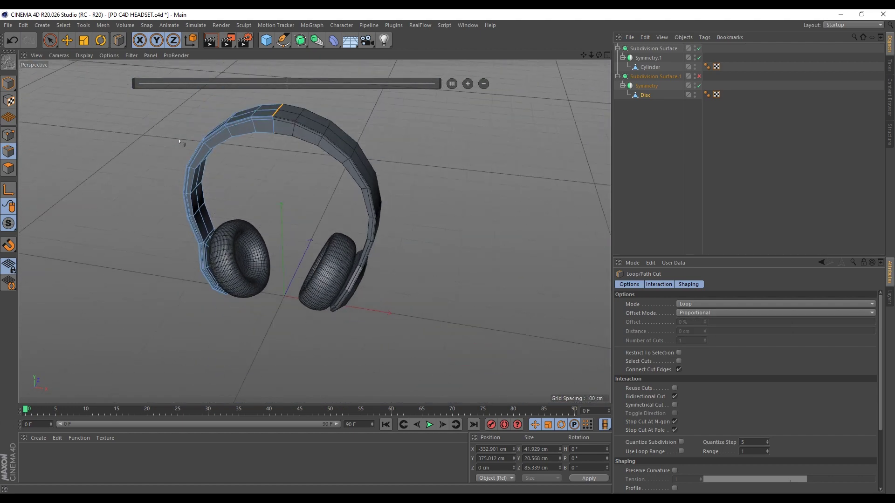
Step: Turn the headband's Subdivision Surface back on and check the smoothed edges along the band and beside the ear cup
{"action": "left_click_drag", "start_coordinate": [182, 142], "coordinate": [210, 111], "text": "alt"}
{"action": "scroll", "coordinate": [228, 113], "scroll_direction": "up", "scroll_amount": 4}
{"action": "scroll", "coordinate": [223, 116], "scroll_direction": "up", "scroll_amount": 4}
{"action": "left_click_drag", "start_coordinate": [216, 147], "coordinate": [181, 218], "text": "alt"}
{"action": "scroll", "coordinate": [236, 152], "scroll_direction": "down", "scroll_amount": 3}
{"action": "scroll", "coordinate": [239, 149], "scroll_direction": "down", "scroll_amount": 4}
{"action": "left_click", "coordinate": [699, 77]}
{"action": "scroll", "coordinate": [260, 152], "scroll_direction": "down", "scroll_amount": 4}
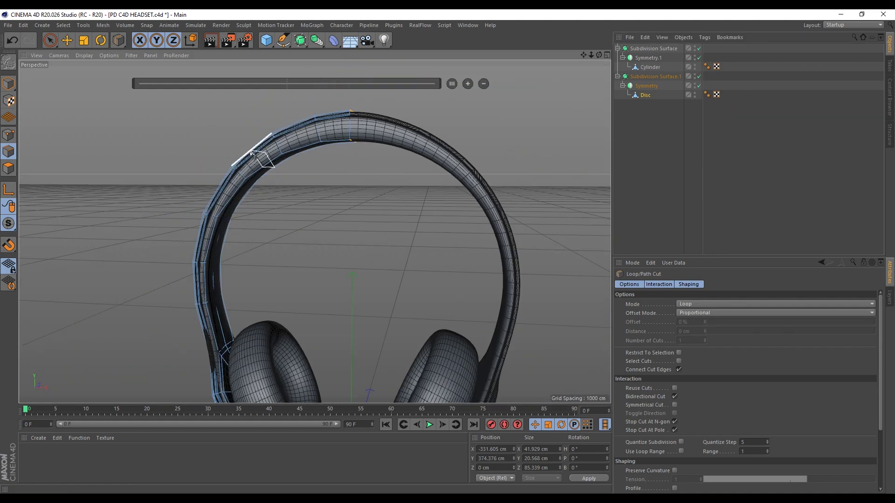
{"action": "scroll", "coordinate": [212, 329], "scroll_direction": "up", "scroll_amount": 5}
{"action": "left_click_drag", "start_coordinate": [211, 328], "coordinate": [279, 282], "text": "alt"}
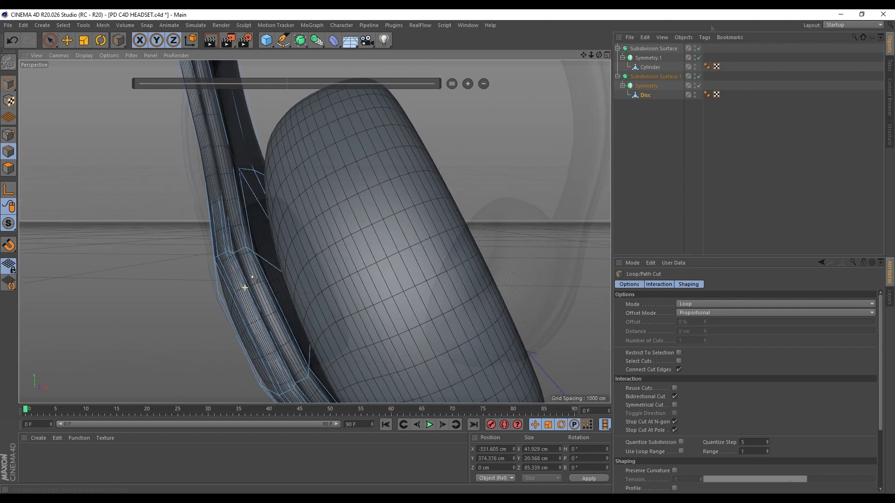
{"action": "scroll", "coordinate": [252, 277], "scroll_direction": "down", "scroll_amount": 6}
Step: Turn off the ear cups' Subdivision Surface and add loop cuts around the Cylinder's outer side at about 20% and 66%
{"action": "left_click", "coordinate": [650, 67]}
{"action": "scroll", "coordinate": [178, 330], "scroll_direction": "up", "scroll_amount": 6}
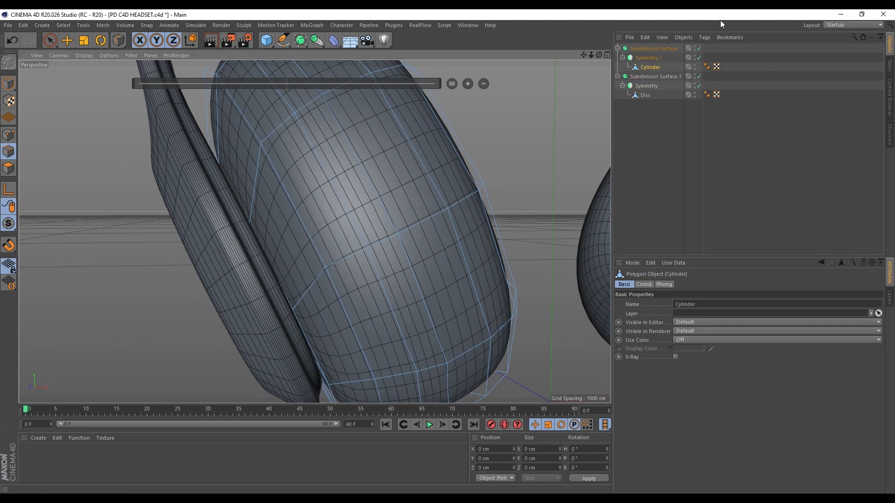
{"action": "left_click", "coordinate": [699, 49]}
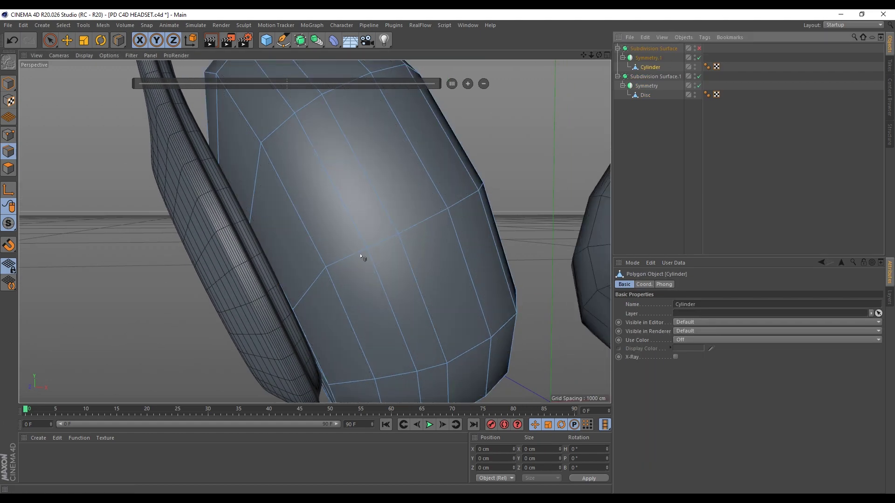
{"action": "left_click_drag", "start_coordinate": [303, 299], "coordinate": [303, 309], "text": "alt"}
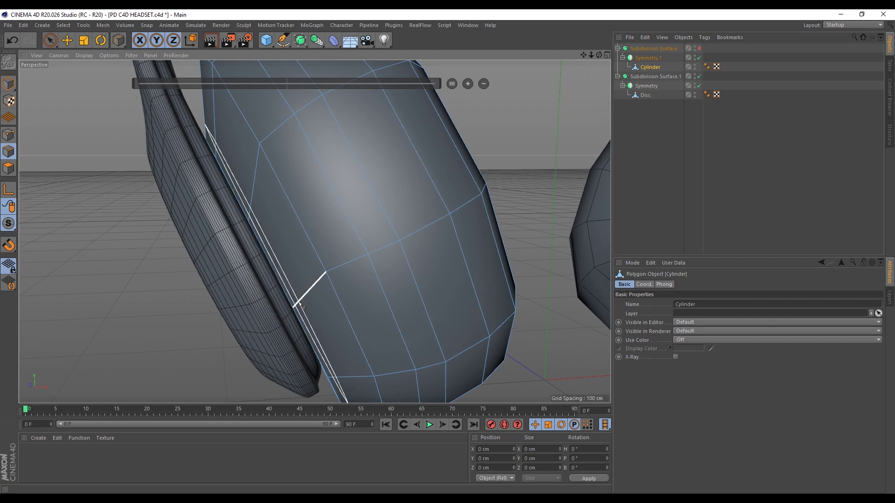
{"action": "scroll", "coordinate": [287, 287], "scroll_direction": "down", "scroll_amount": 3}
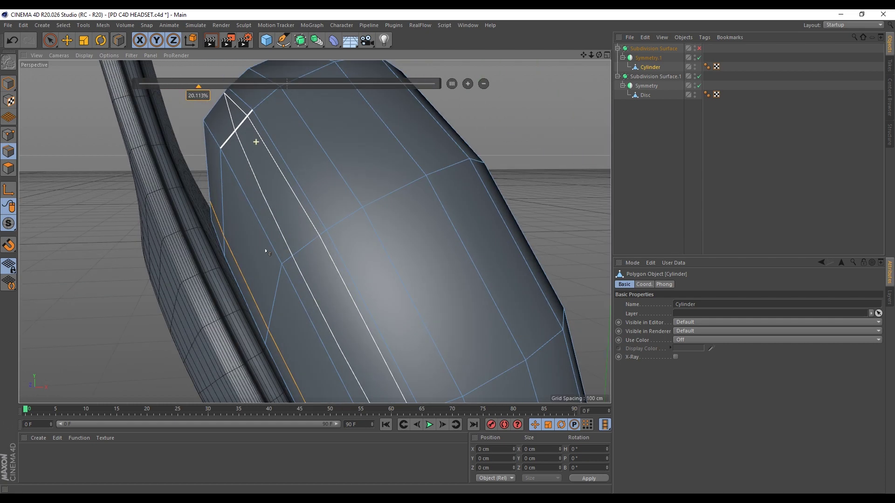
{"action": "scroll", "coordinate": [266, 252], "scroll_direction": "down", "scroll_amount": 2}
{"action": "scroll", "coordinate": [252, 240], "scroll_direction": "down", "scroll_amount": 2}
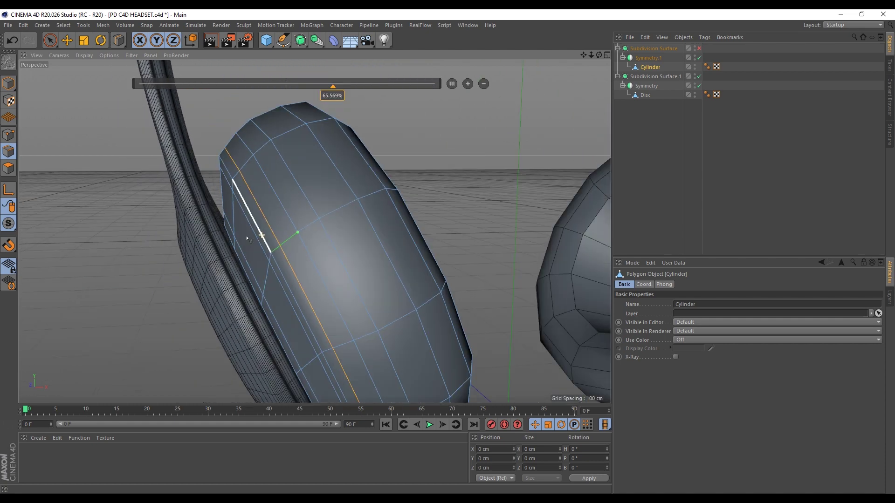
Step: Preview the ear cup with its Subdivision Surface switched on, and switch it off again for editing
{"action": "left_click", "coordinate": [699, 48]}
{"action": "scroll", "coordinate": [201, 191], "scroll_direction": "down", "scroll_amount": 3}
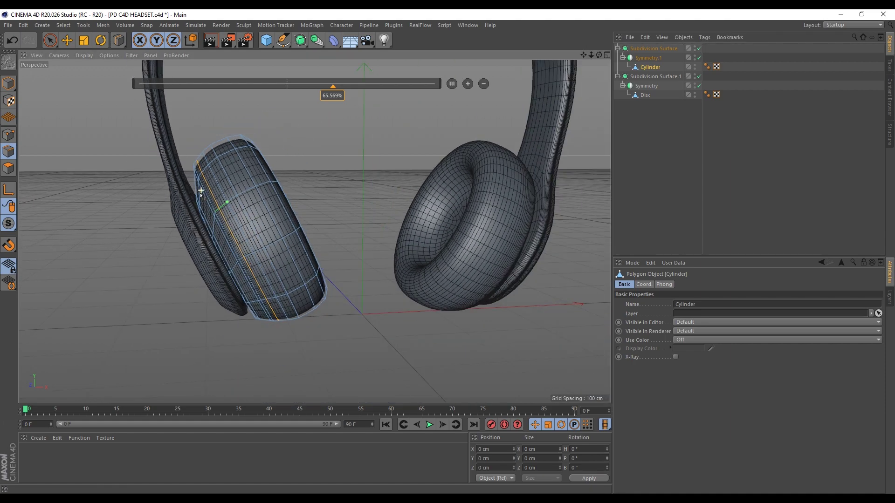
{"action": "scroll", "coordinate": [186, 170], "scroll_direction": "up", "scroll_amount": 3}
{"action": "scroll", "coordinate": [186, 168], "scroll_direction": "up", "scroll_amount": 2}
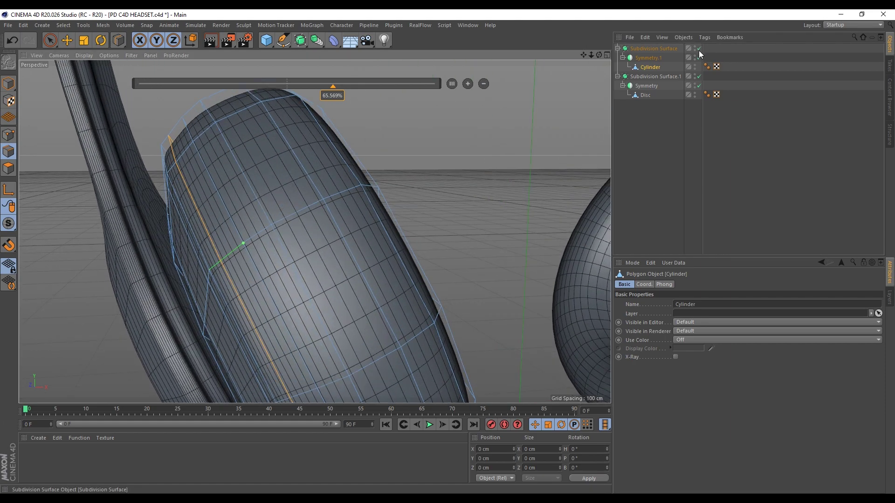
{"action": "left_click", "coordinate": [699, 48]}
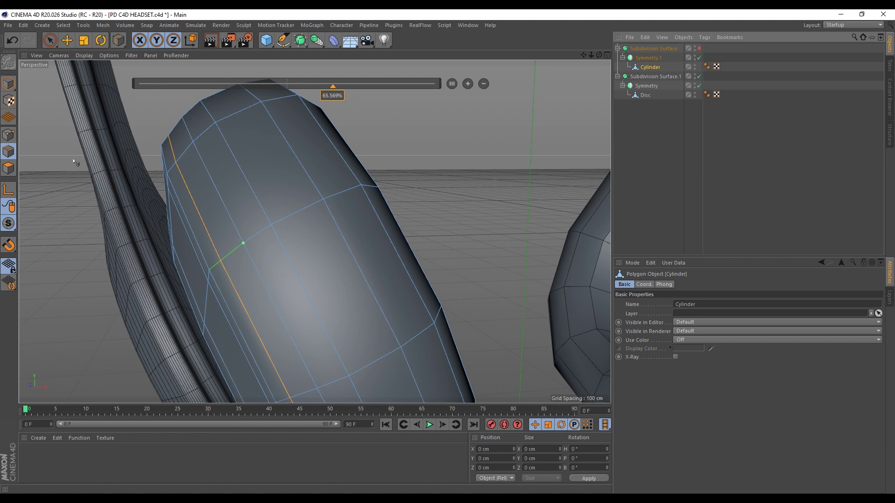
Step: Switch to polygon editing and loop-select the narrow ring of polygons around the ear cup's outer side
{"action": "left_click", "coordinate": [9, 168]}
{"action": "key", "text": "e"}
{"action": "left_click", "coordinate": [231, 165]}
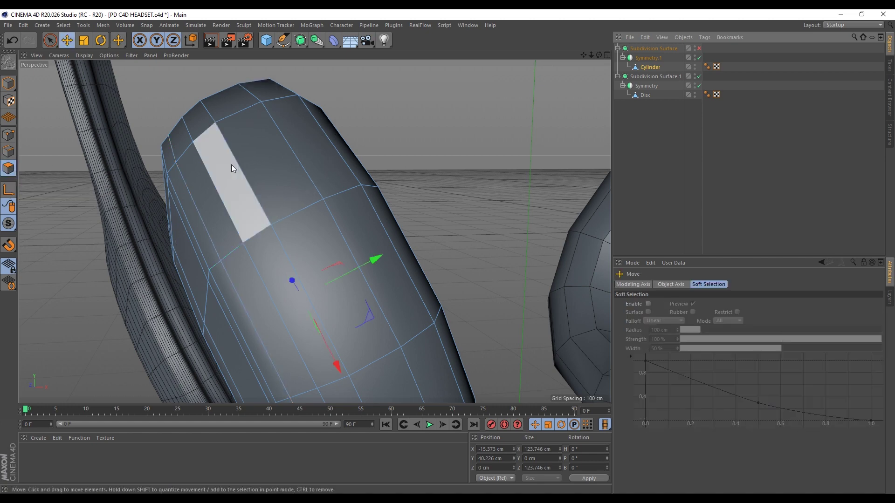
{"action": "right_click", "coordinate": [231, 164]}
{"action": "left_click", "coordinate": [247, 186]}
{"action": "left_click", "coordinate": [209, 133]}
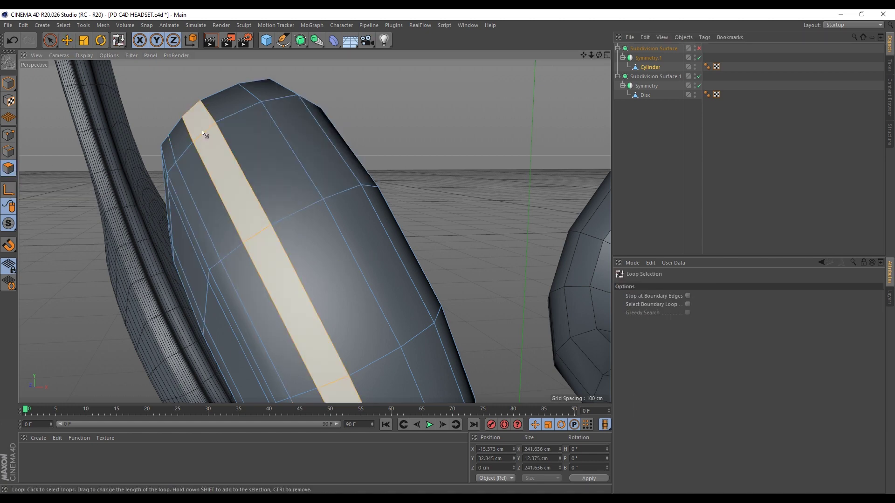
Step: Inset the selected polygon ring with Extrude Inner at a 2 cm offset
{"action": "scroll", "coordinate": [212, 145], "scroll_direction": "up", "scroll_amount": 2}
{"action": "key", "text": "i"}
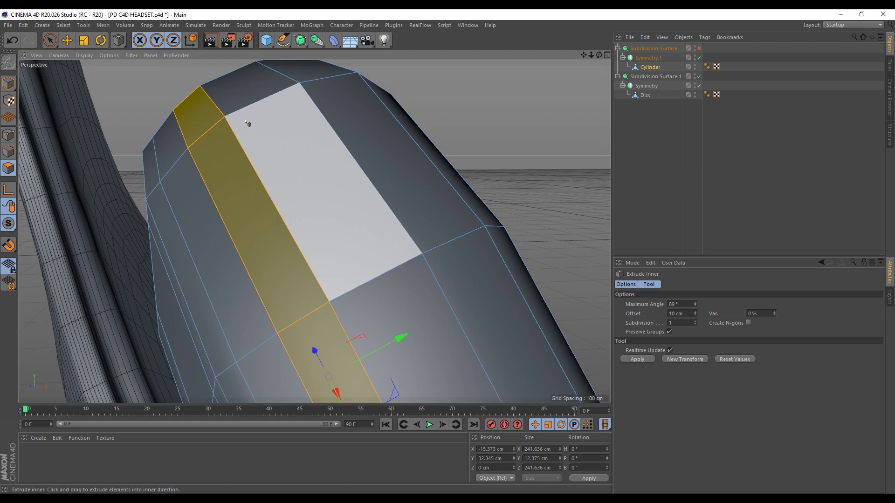
{"action": "left_click_drag", "start_coordinate": [298, 187], "coordinate": [275, 186]}
{"action": "scroll", "coordinate": [219, 159], "scroll_direction": "up", "scroll_amount": 2}
{"action": "left_click_drag", "start_coordinate": [221, 178], "coordinate": [223, 162], "text": "alt"}
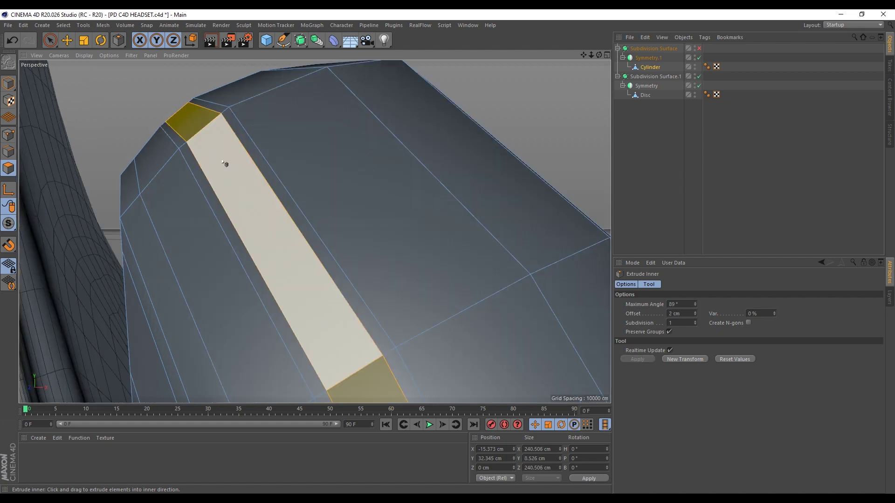
Step: Extrude the inset ring inward with an offset of -1.5 cm to form a groove around the ear cup
{"action": "key", "text": "d"}
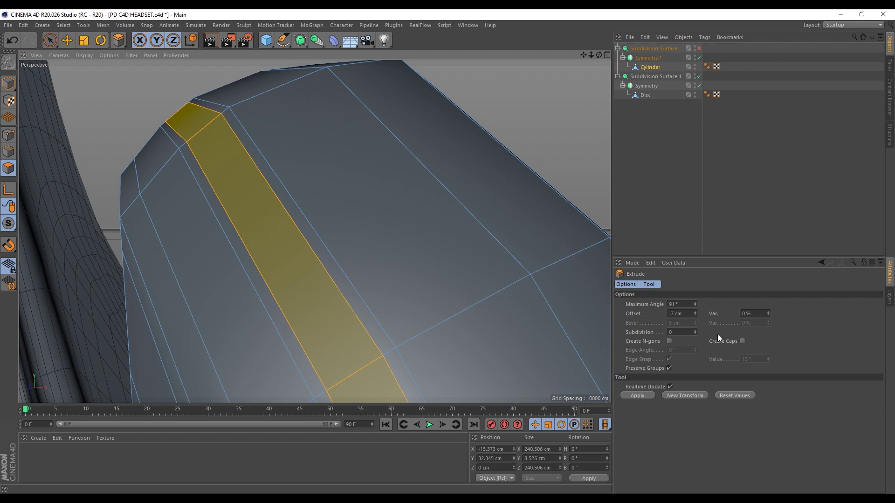
{"action": "left_click_drag", "start_coordinate": [329, 180], "coordinate": [321, 180]}
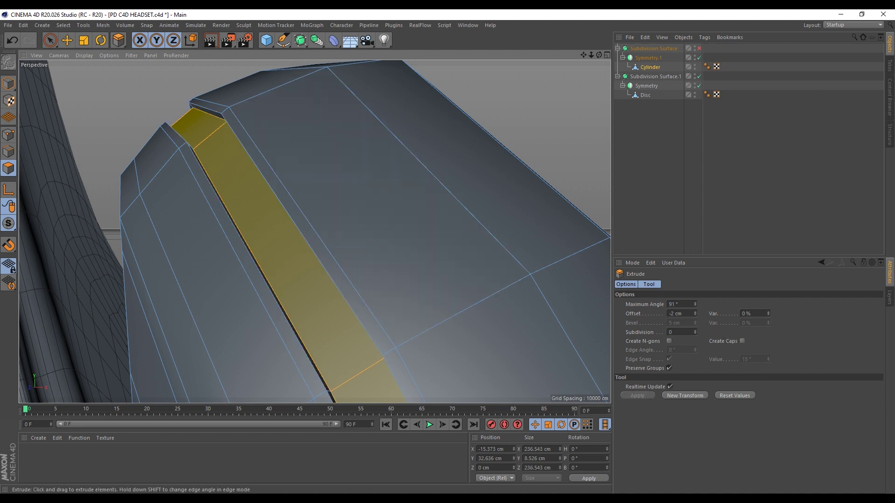
{"action": "left_click_drag", "start_coordinate": [406, 166], "coordinate": [369, 160], "text": "alt"}
{"action": "left_click_drag", "start_coordinate": [675, 314], "coordinate": [672, 318]}
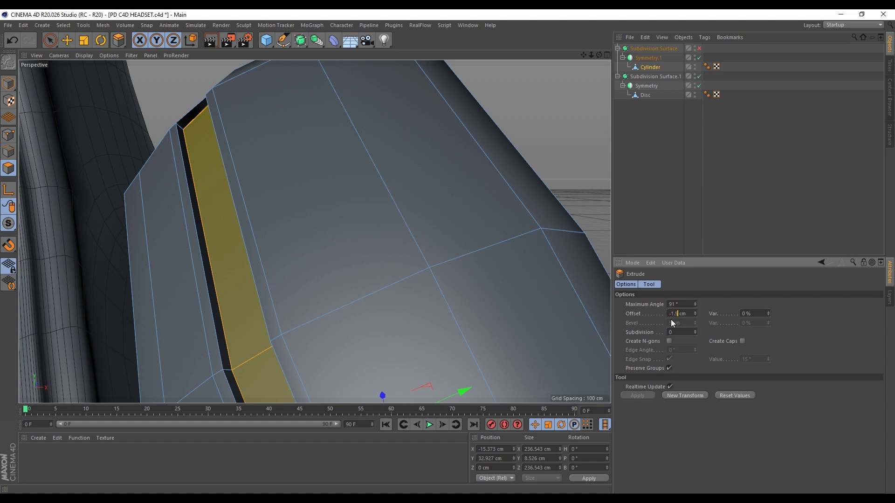
{"action": "key", "text": "Return"}
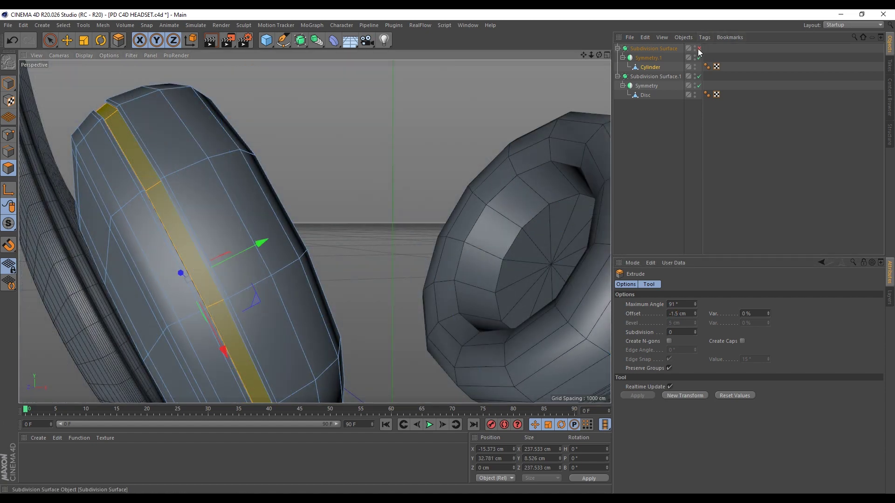
Step: Turn the ear cups' Subdivision Surface back on, deselect everything and inspect the smoothed groove
{"action": "left_click", "coordinate": [700, 48]}
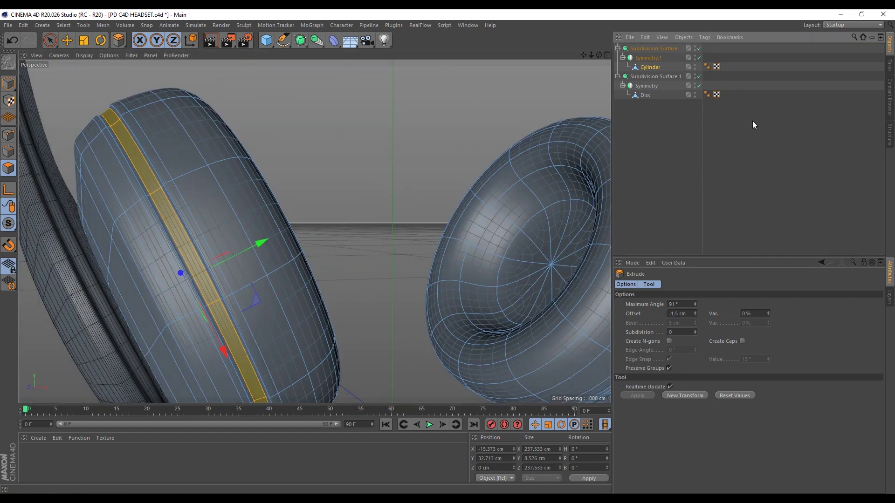
{"action": "left_click", "coordinate": [753, 124]}
{"action": "left_click_drag", "start_coordinate": [605, 156], "coordinate": [159, 219], "text": "alt"}
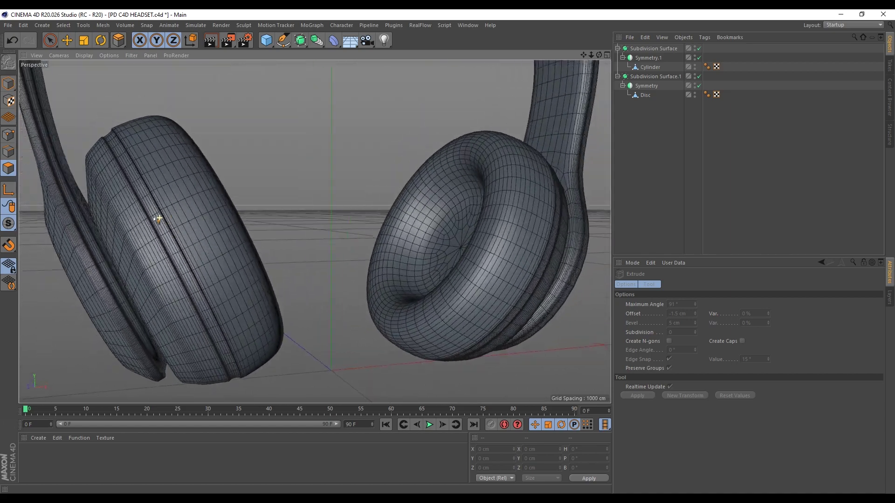
{"action": "scroll", "coordinate": [158, 219], "scroll_direction": "up", "scroll_amount": 3}
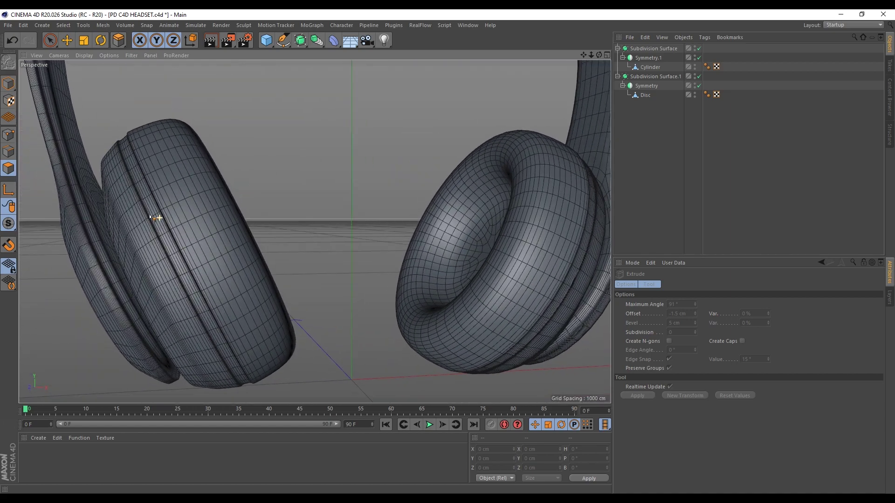
Step: Select the ear cup Cylinder and use Loop/Path Cut beside its groove, returning to model mode to check the smoothed shape
{"action": "left_click", "coordinate": [648, 68]}
{"action": "scroll", "coordinate": [122, 163], "scroll_direction": "up", "scroll_amount": 3}
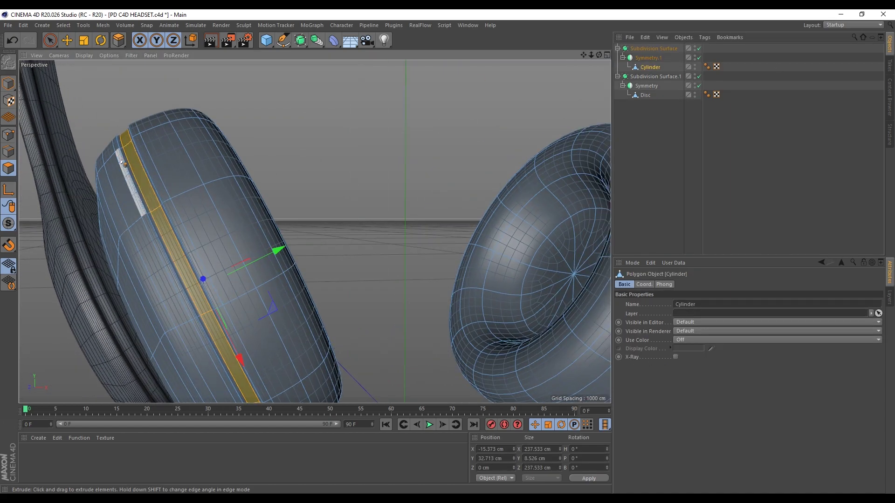
{"action": "key", "text": "m"}
{"action": "key", "text": "l"}
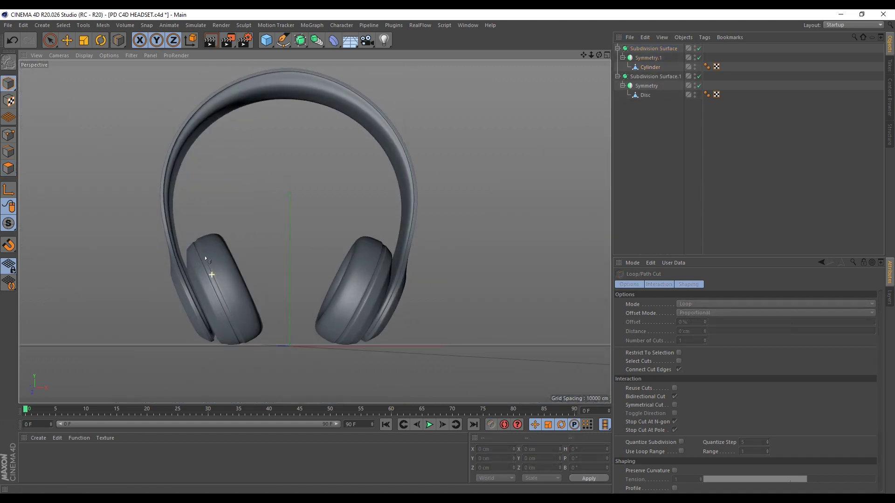
{"action": "scroll", "coordinate": [193, 297], "scroll_direction": "down", "scroll_amount": 2}
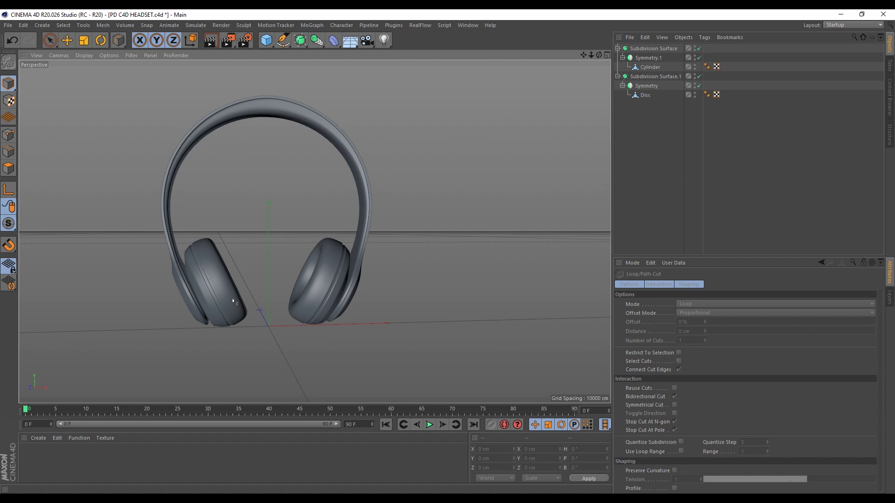
Step: Move the ear cup Cylinder slightly along its own Y axis, away from the headband's end pad, and deselect it
{"action": "key", "text": "e"}
{"action": "left_click_drag", "start_coordinate": [233, 300], "coordinate": [163, 308], "text": "alt"}
{"action": "scroll", "coordinate": [164, 308], "scroll_direction": "up", "scroll_amount": 3}
{"action": "left_click", "coordinate": [225, 281]}
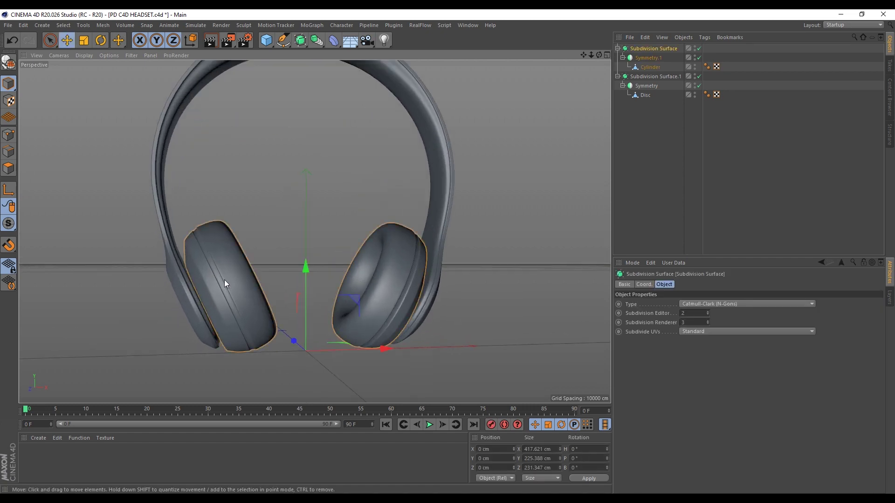
{"action": "left_click", "coordinate": [652, 70]}
{"action": "scroll", "coordinate": [222, 366], "scroll_direction": "up", "scroll_amount": 2}
{"action": "left_click_drag", "start_coordinate": [222, 366], "coordinate": [233, 342], "text": "alt"}
{"action": "left_click_drag", "start_coordinate": [239, 394], "coordinate": [164, 279]}
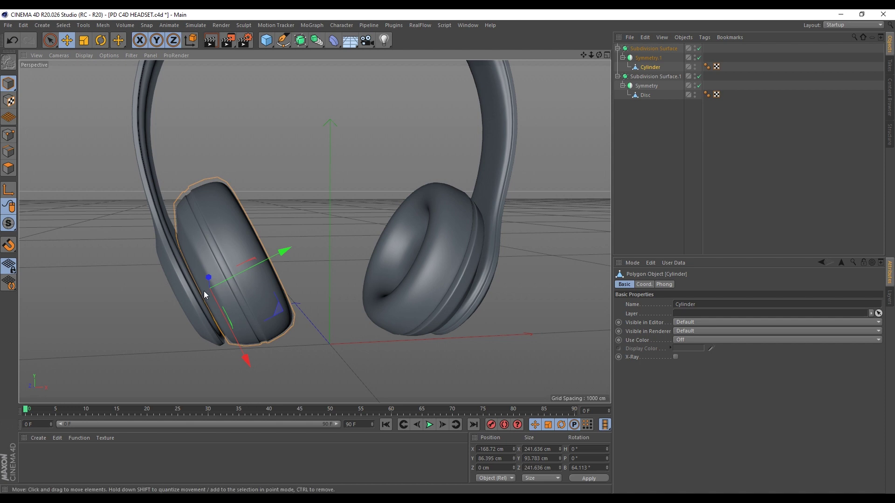
{"action": "scroll", "coordinate": [204, 295], "scroll_direction": "up", "scroll_amount": 2}
{"action": "left_click_drag", "start_coordinate": [281, 254], "coordinate": [287, 251]}
{"action": "left_click", "coordinate": [180, 345]}
Step: Examine the complete headset from the front, checking how both ear cups sit against the headband
{"action": "scroll", "coordinate": [180, 345], "scroll_direction": "down", "scroll_amount": 6}
{"action": "scroll", "coordinate": [217, 320], "scroll_direction": "up", "scroll_amount": 1}
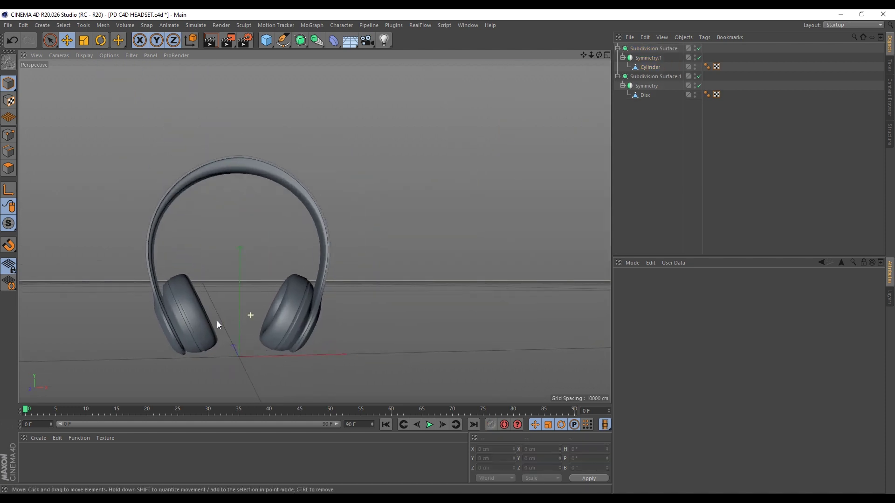
{"action": "scroll", "coordinate": [185, 332], "scroll_direction": "up", "scroll_amount": 1}
{"action": "left_click", "coordinate": [164, 352]}
{"action": "scroll", "coordinate": [164, 351], "scroll_direction": "up", "scroll_amount": 2}
{"action": "left_click", "coordinate": [746, 192]}
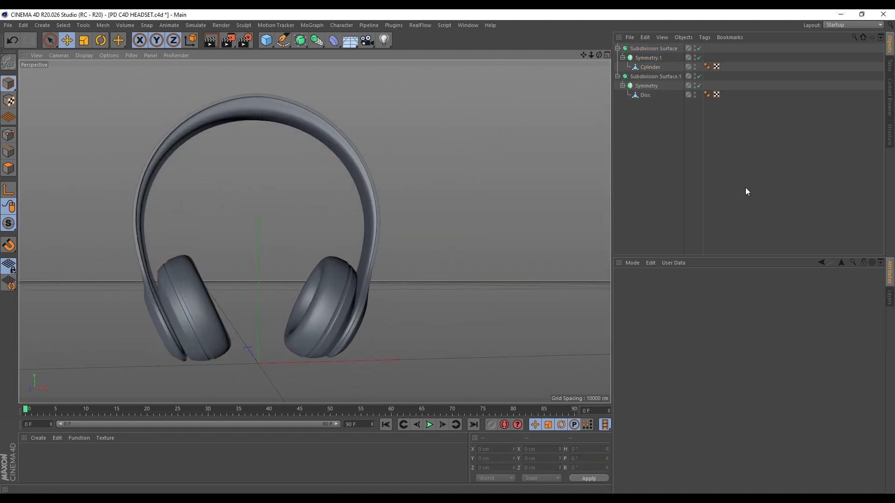
{"action": "left_click_drag", "start_coordinate": [599, 56], "coordinate": [583, 88]}
{"action": "left_click_drag", "start_coordinate": [581, 57], "coordinate": [627, 56]}
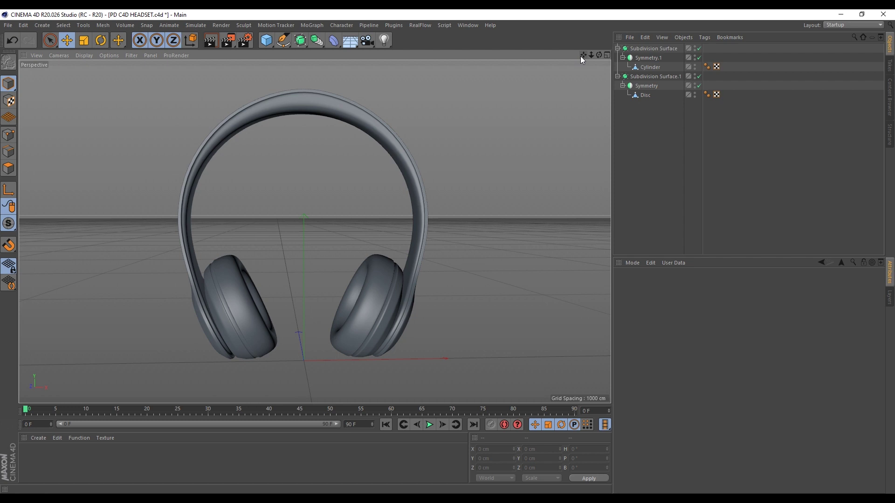
Step: Set the headband's Subdivision Surface.1 renderer subdivision to 2 and make the generator editable
{"action": "left_click", "coordinate": [644, 48]}
{"action": "left_click", "coordinate": [647, 77]}
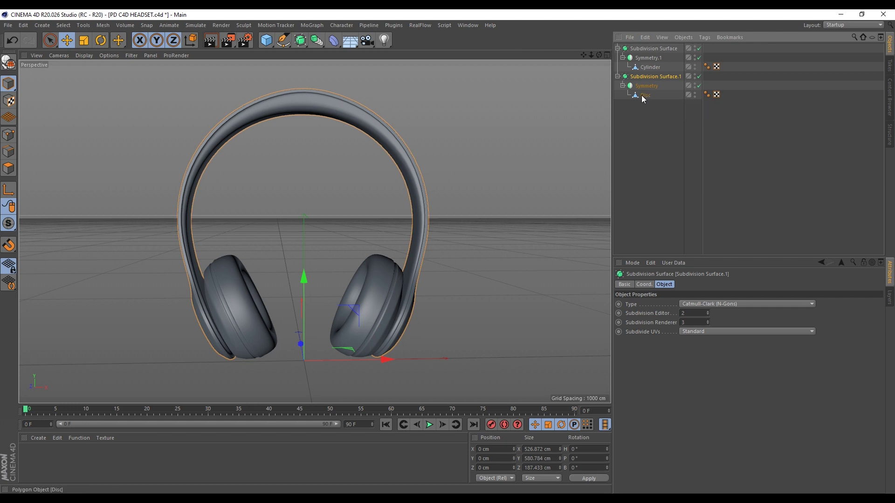
{"action": "left_click", "coordinate": [708, 324]}
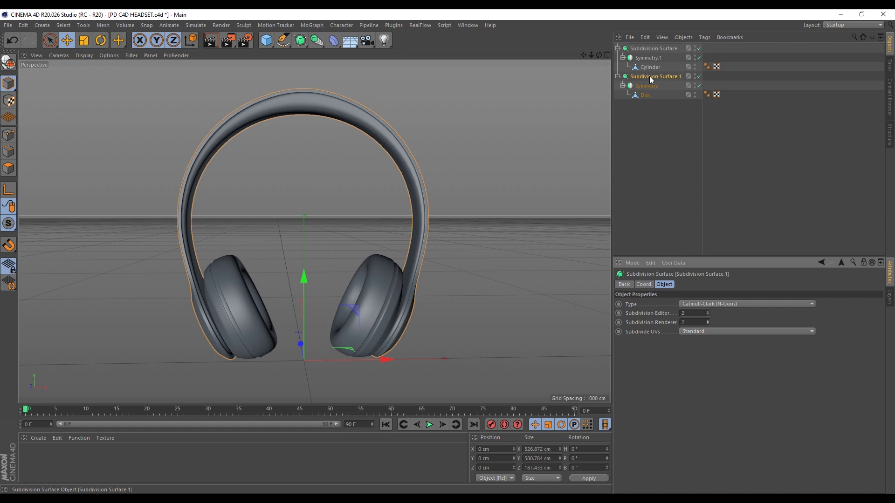
{"action": "key", "text": "c"}
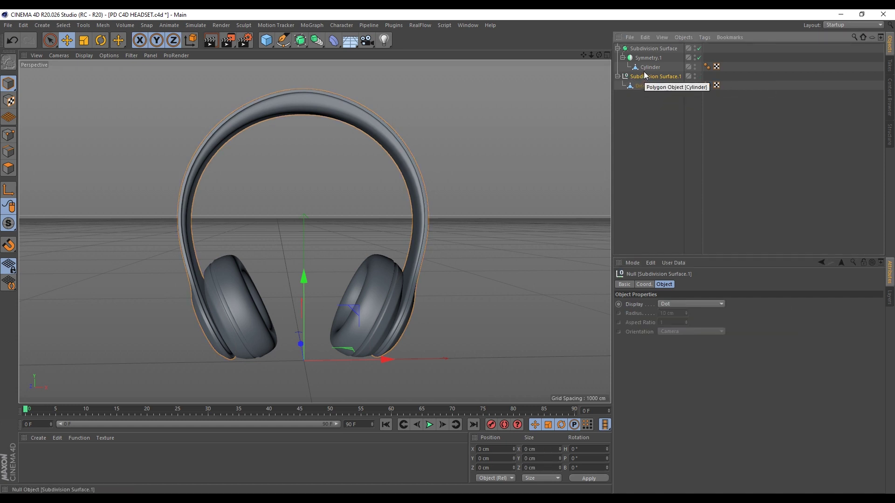
Step: Take the Disc out of the Subdivision Surface.1 null to the top of the hierarchy and delete the empty null
{"action": "left_click", "coordinate": [640, 87]}
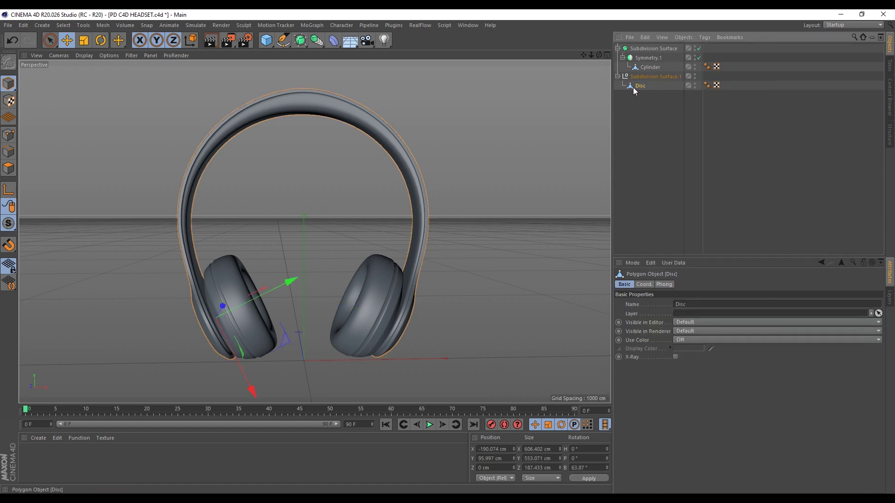
{"action": "left_click_drag", "start_coordinate": [642, 49], "coordinate": [642, 49]}
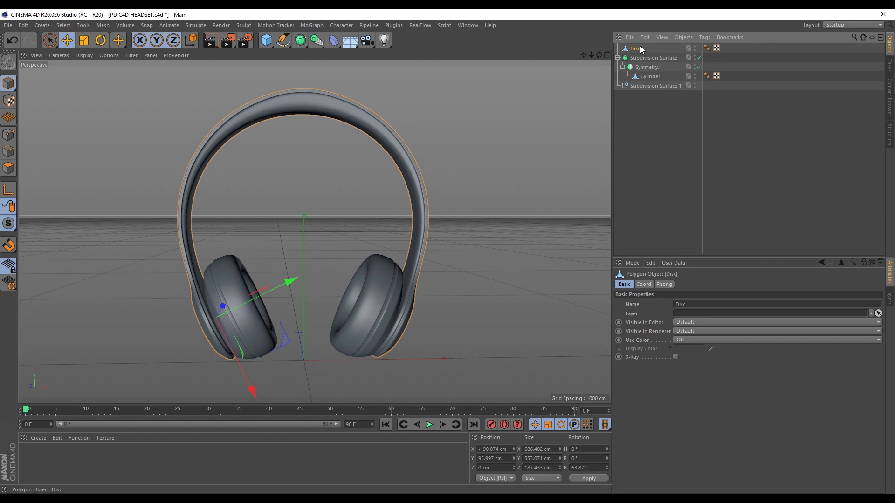
{"action": "left_click", "coordinate": [641, 87]}
{"action": "key", "text": "Delete"}
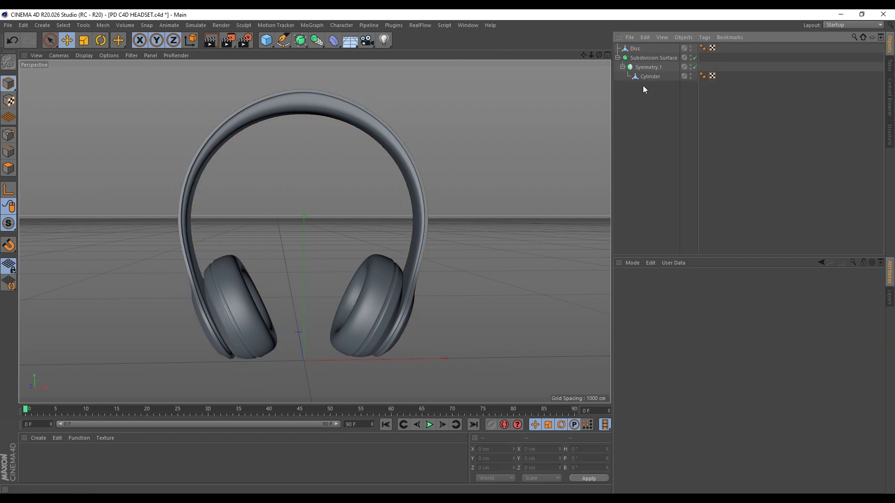
Step: Try moving the headband Disc along its own Y axis, and undo the move
{"action": "left_click", "coordinate": [637, 49]}
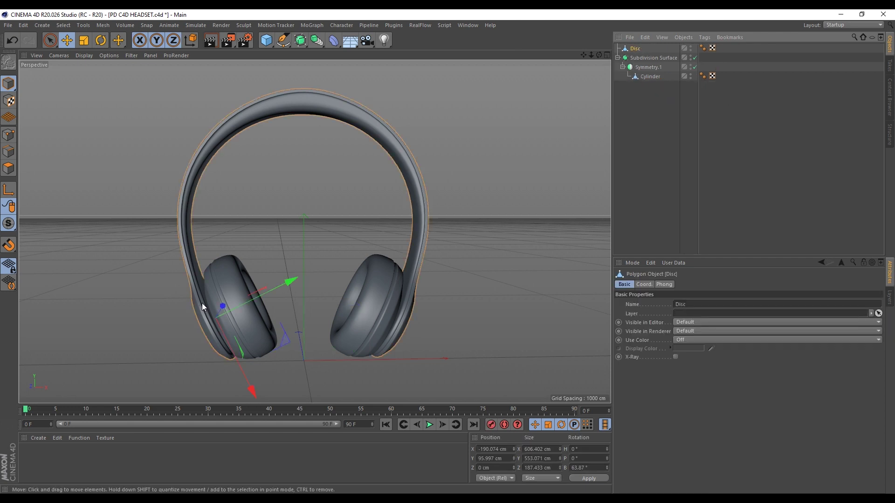
{"action": "left_click_drag", "start_coordinate": [293, 281], "coordinate": [318, 189]}
{"action": "key", "text": "ctrl+z"}
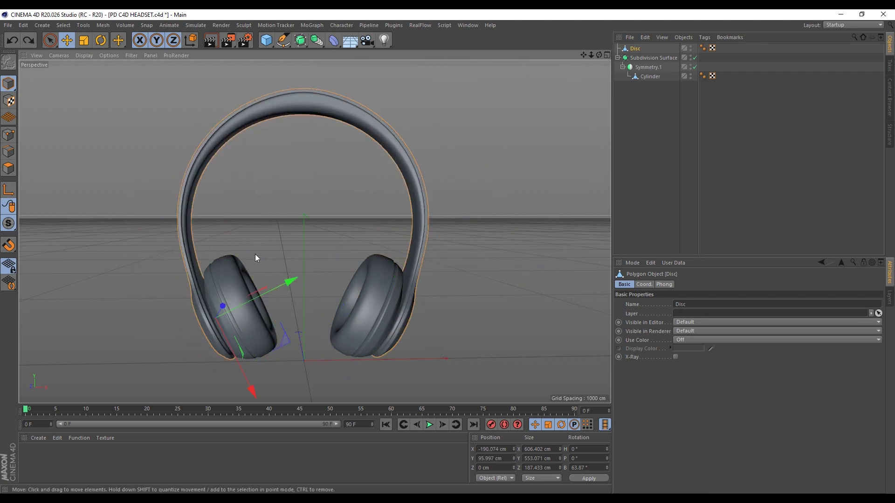